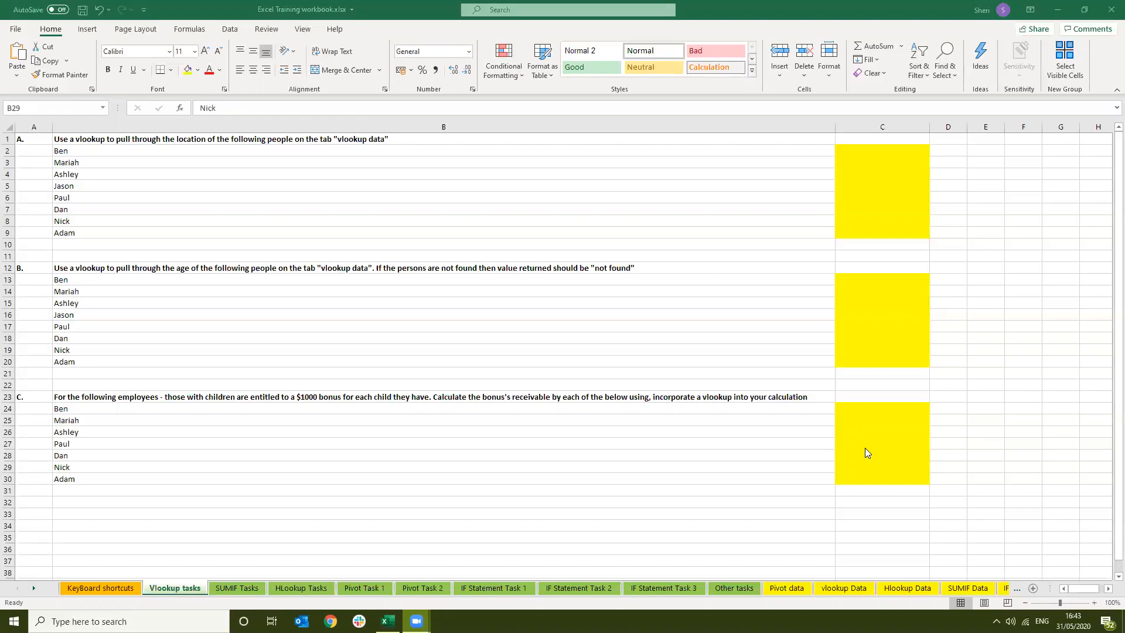
- Look over the source table on the vlookup Data sheet and start a formula in cell C2 of Vlookup tasks
click(890, 153)
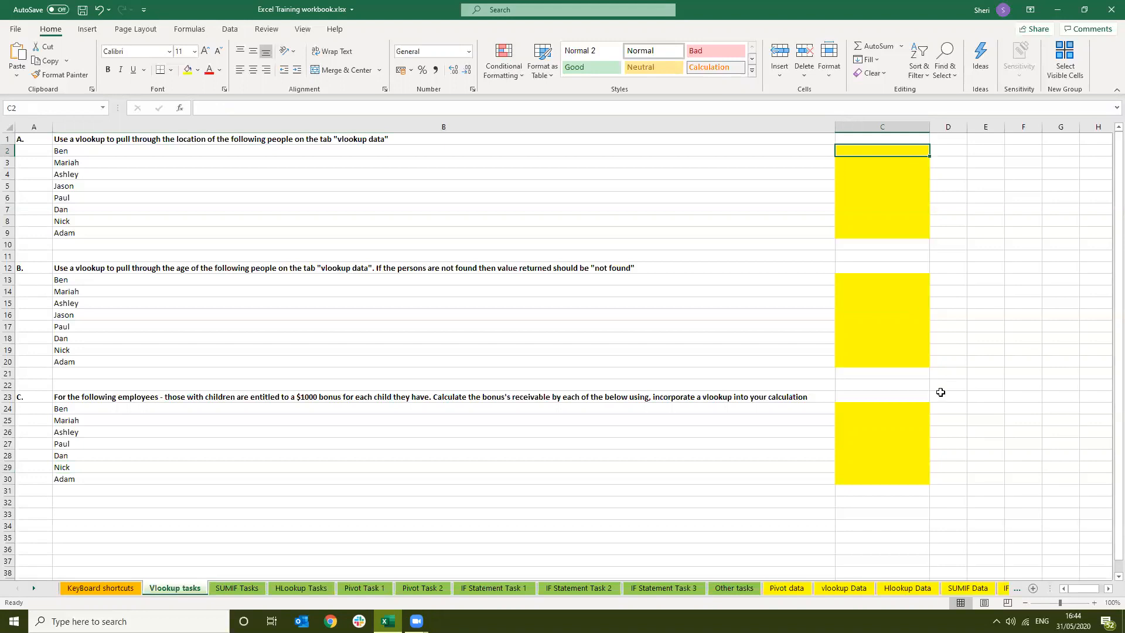
click(852, 589)
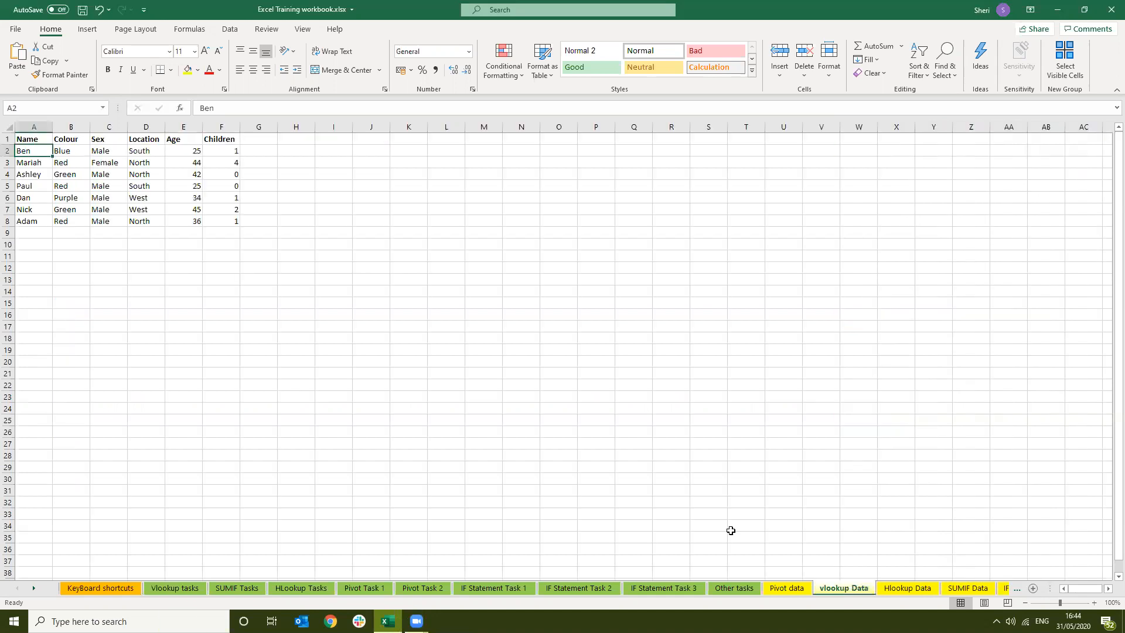
click(131, 283)
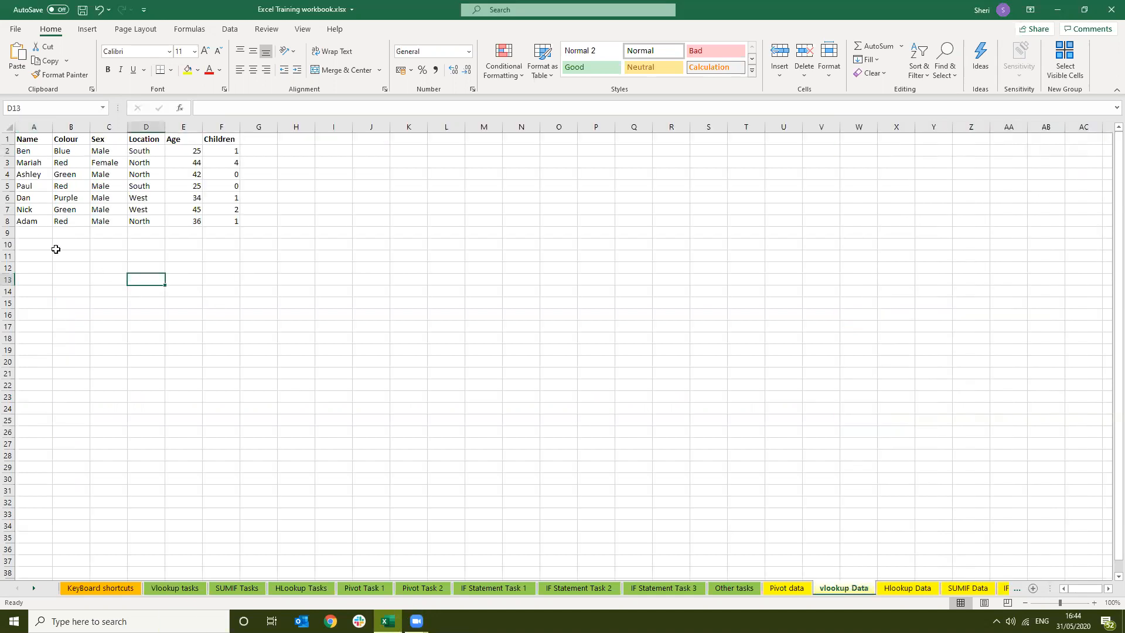
click(191, 590)
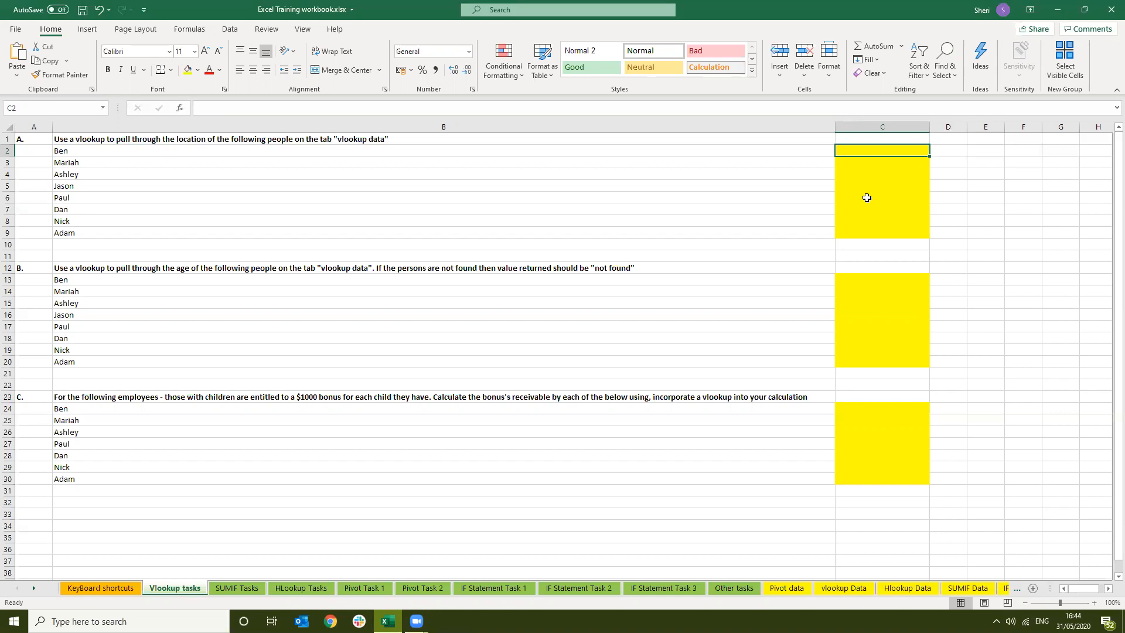
text(=)
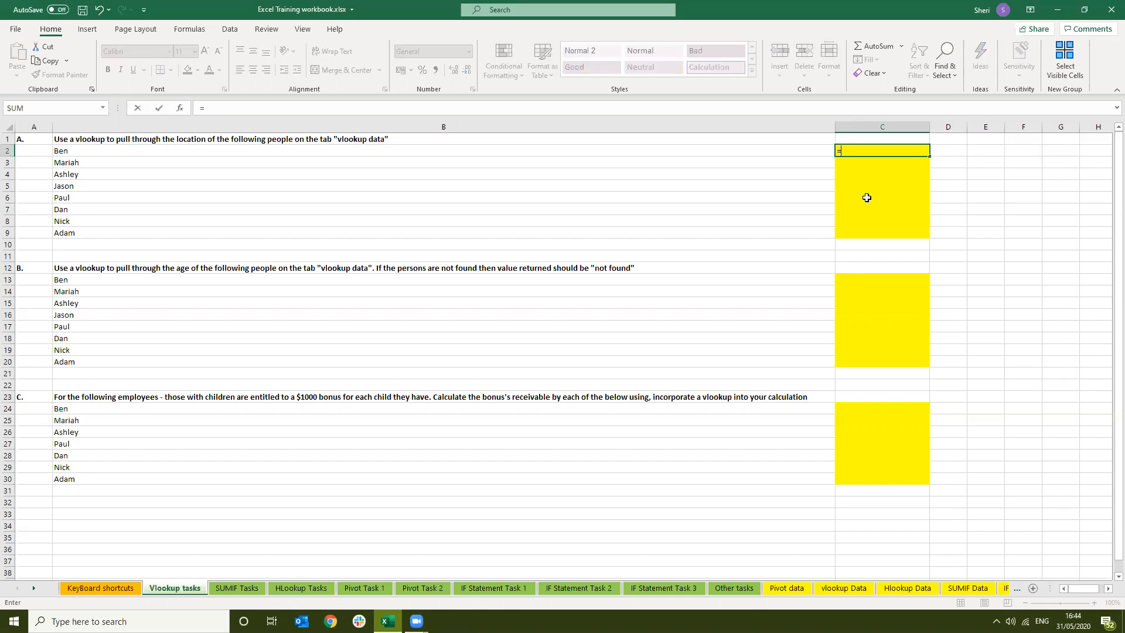
text(vlookup)
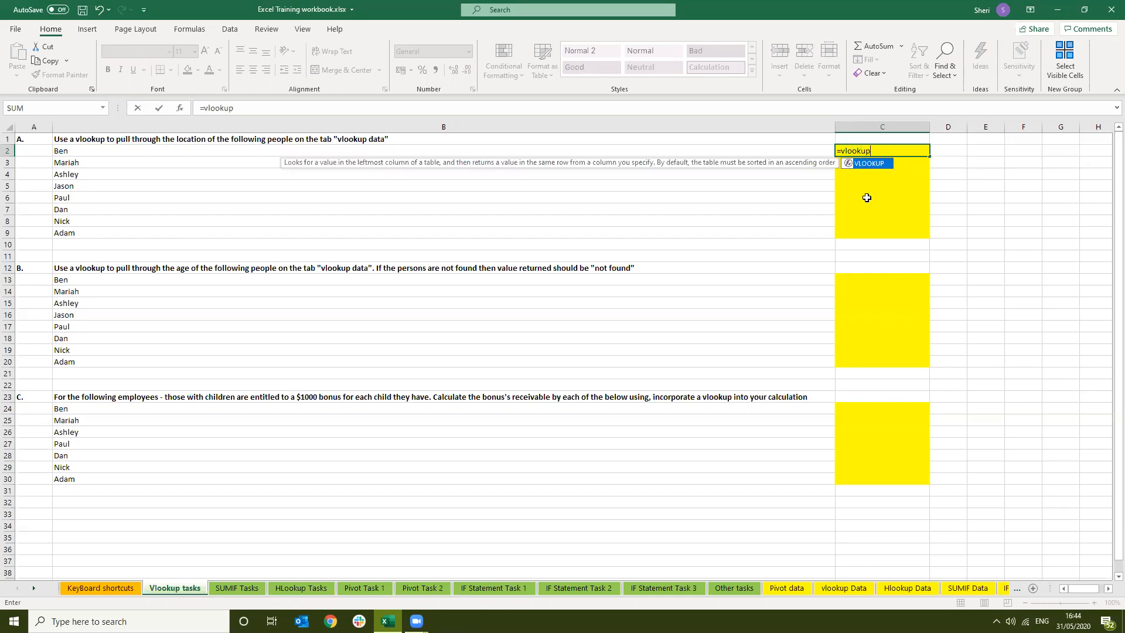
text(()
key(BackSpace)
text(()
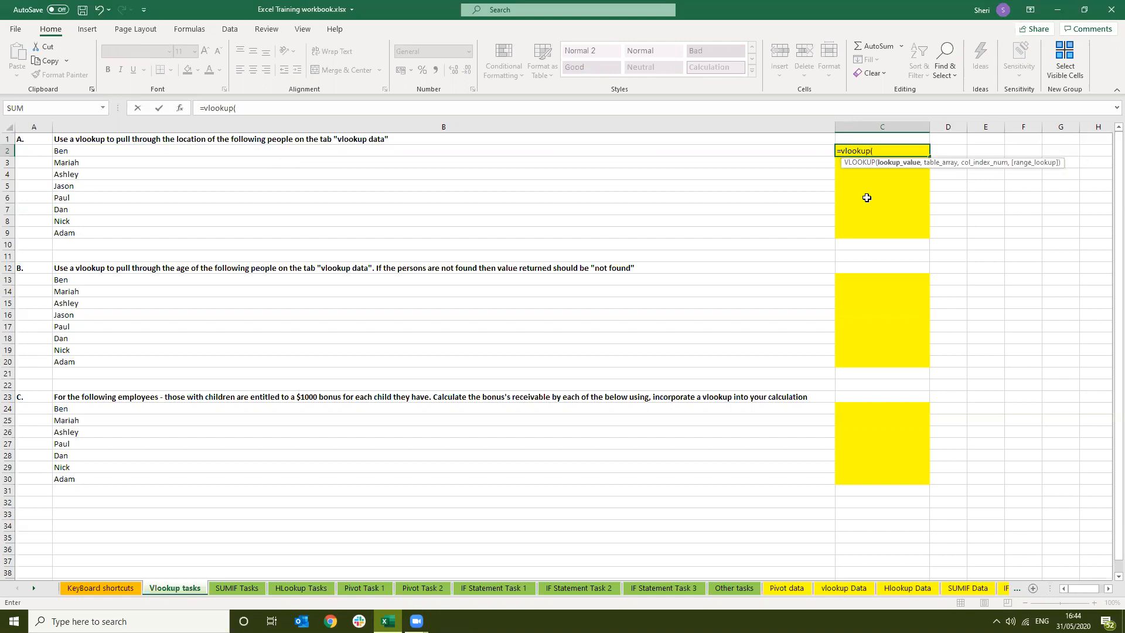
key(BackSpace)
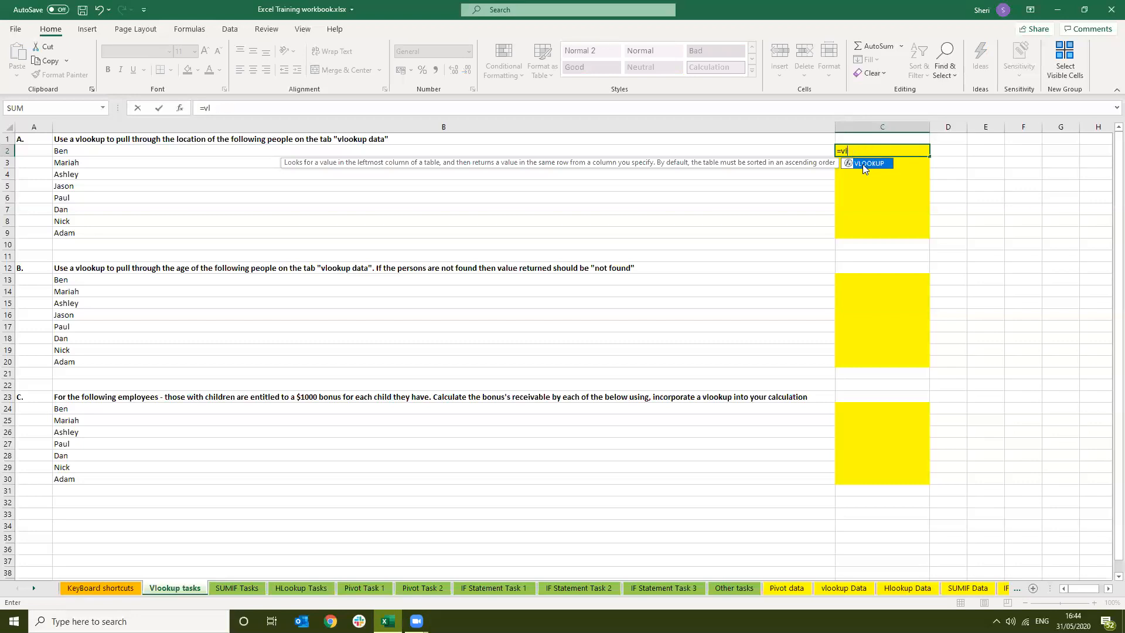
key(BackSpace)
key(BackSpace)
key(BackSpace)
key(BackSpace)
key(BackSpace)
key(BackSpace)
key(BackSpace)
- Insert the VLOOKUP function in cell C2 with B2 as the lookup value
text(v)
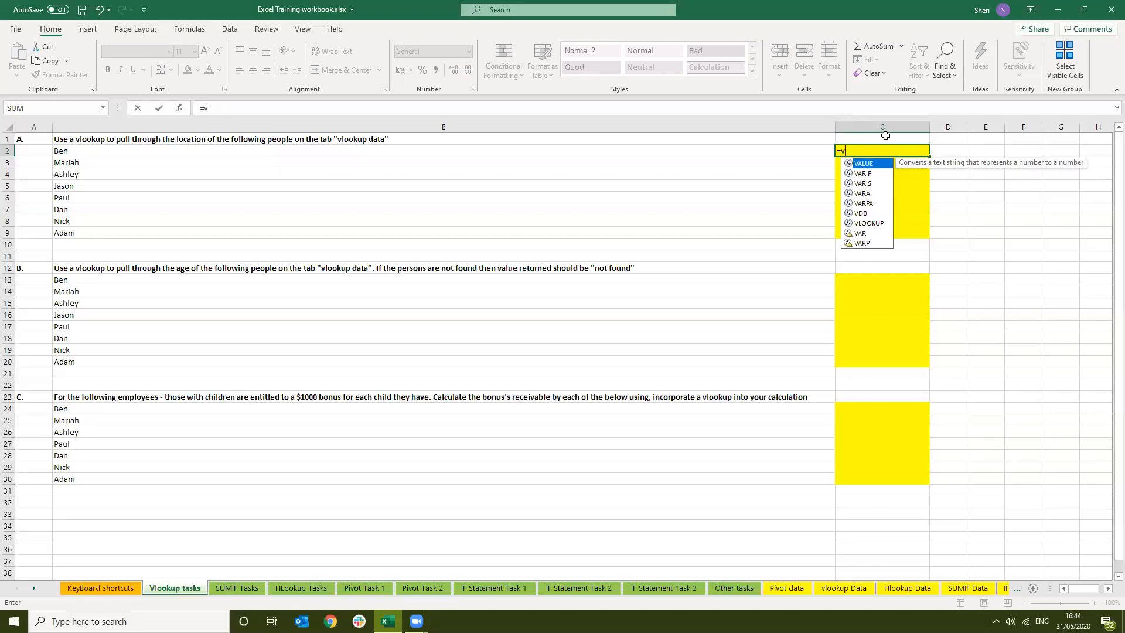
double_click(867, 224)
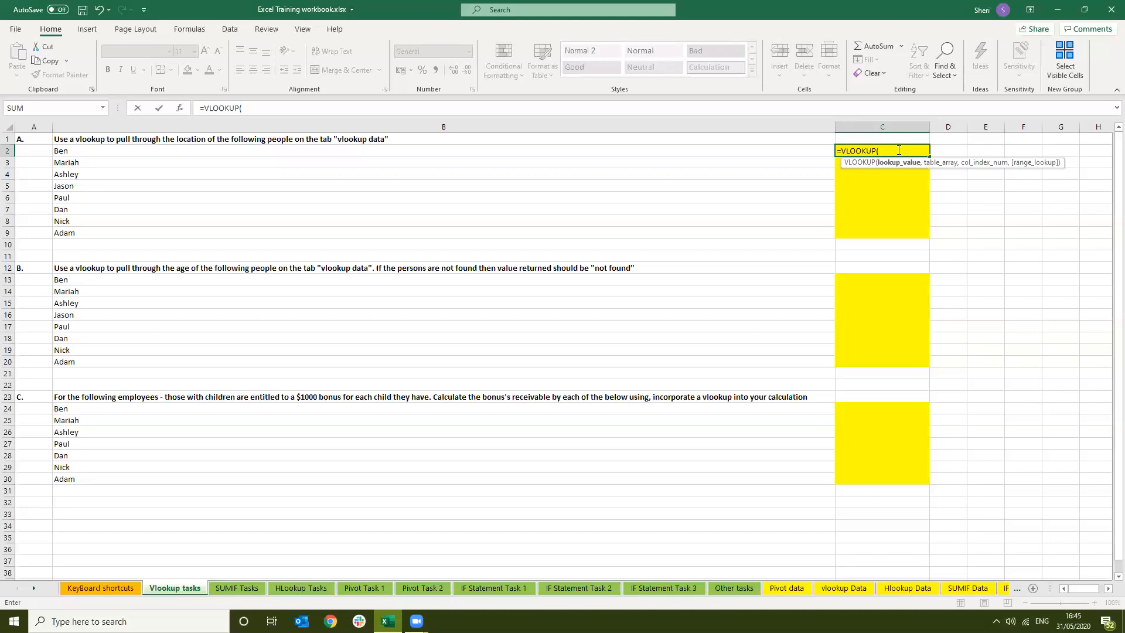
click(654, 154)
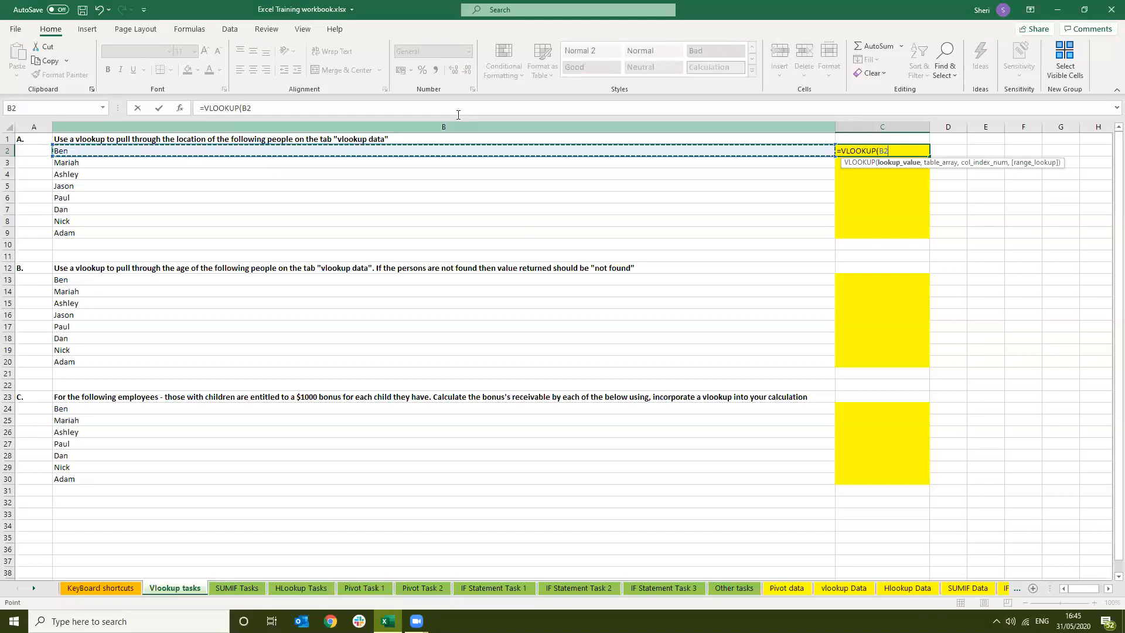
click(256, 107)
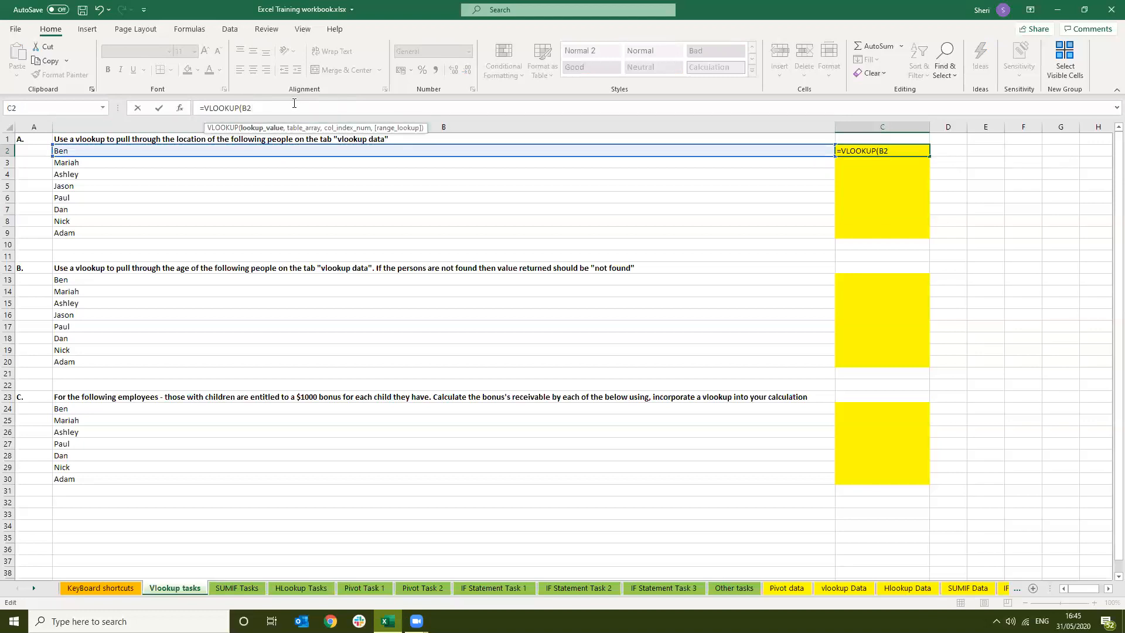
text(,)
- Set the formula's table array to columns A:F of the vlookup Data sheet
click(853, 587)
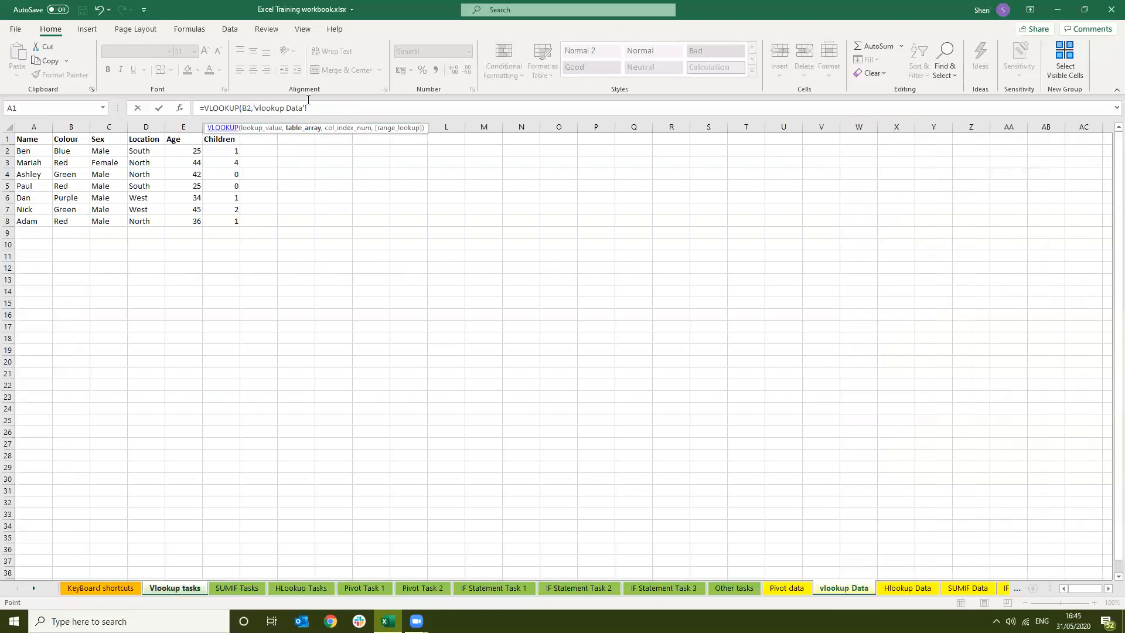
click(37, 122)
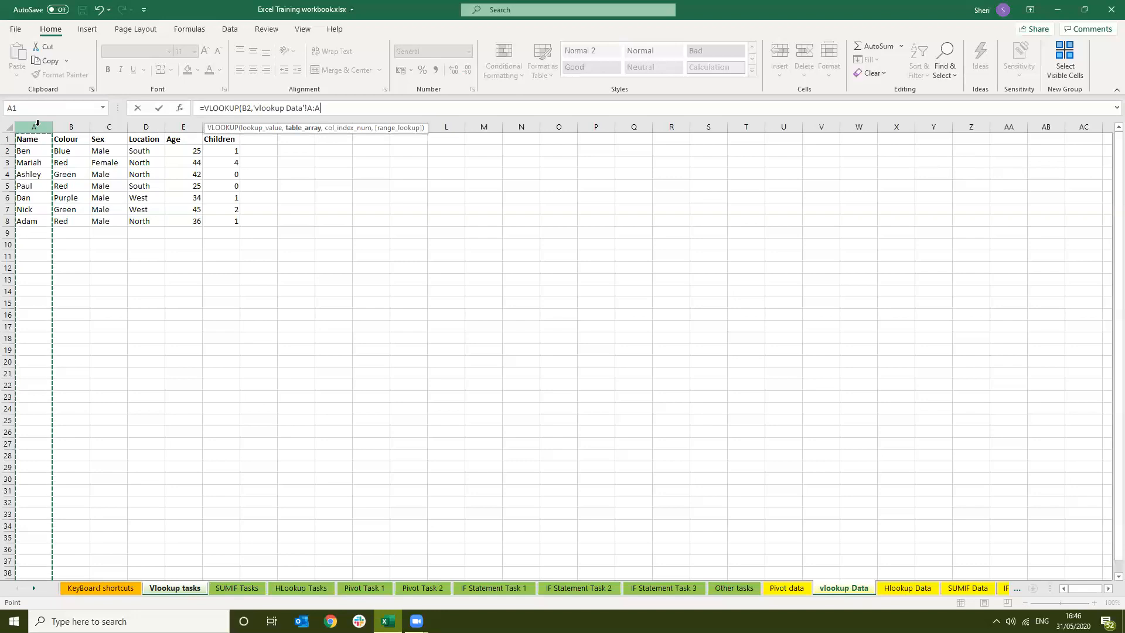
key(shift+Right)
key(shift+Right)
key(shift+Right)
key(shift+Right)
key(shift+Right)
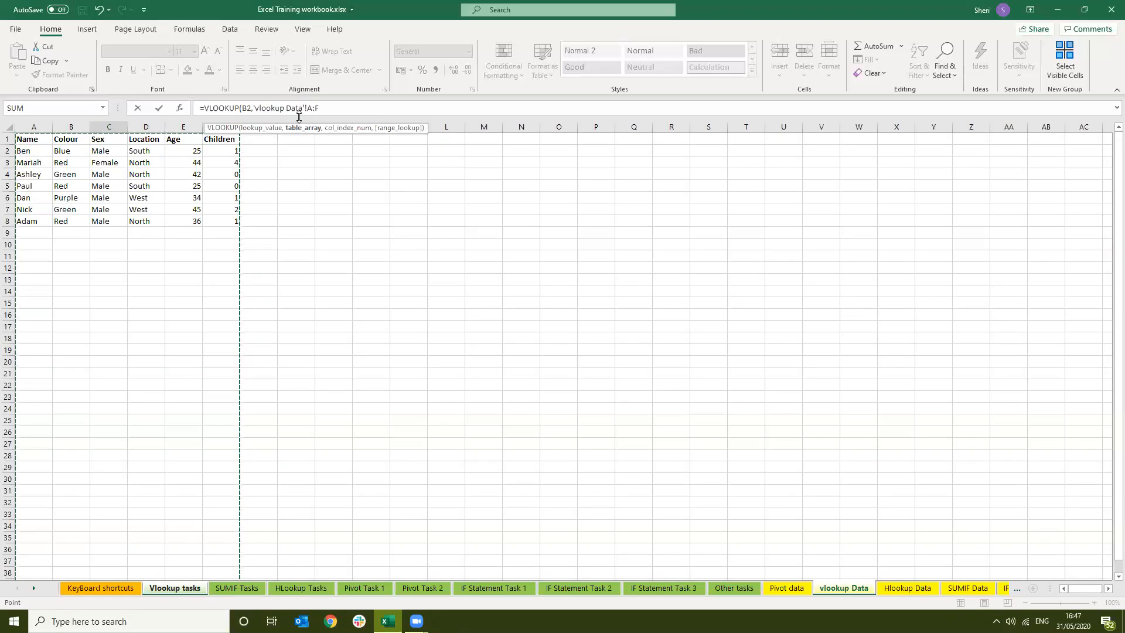
text(,)
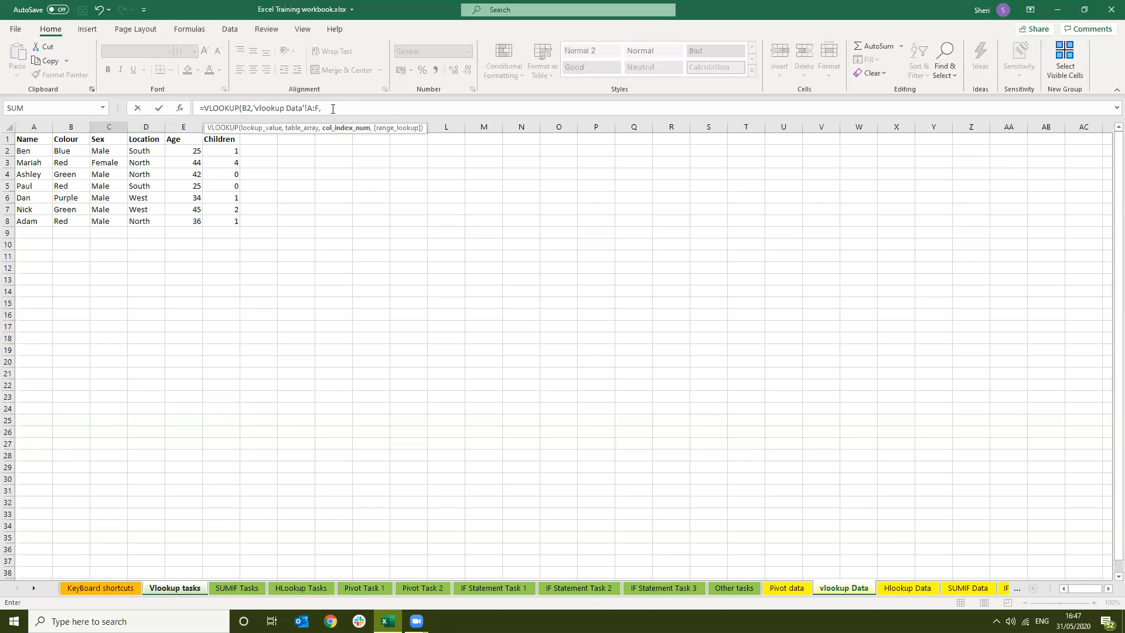
- Complete the C2 formula with column index 4 and 0 as the exact-match range lookup, and enter it
text(4)
text(,)
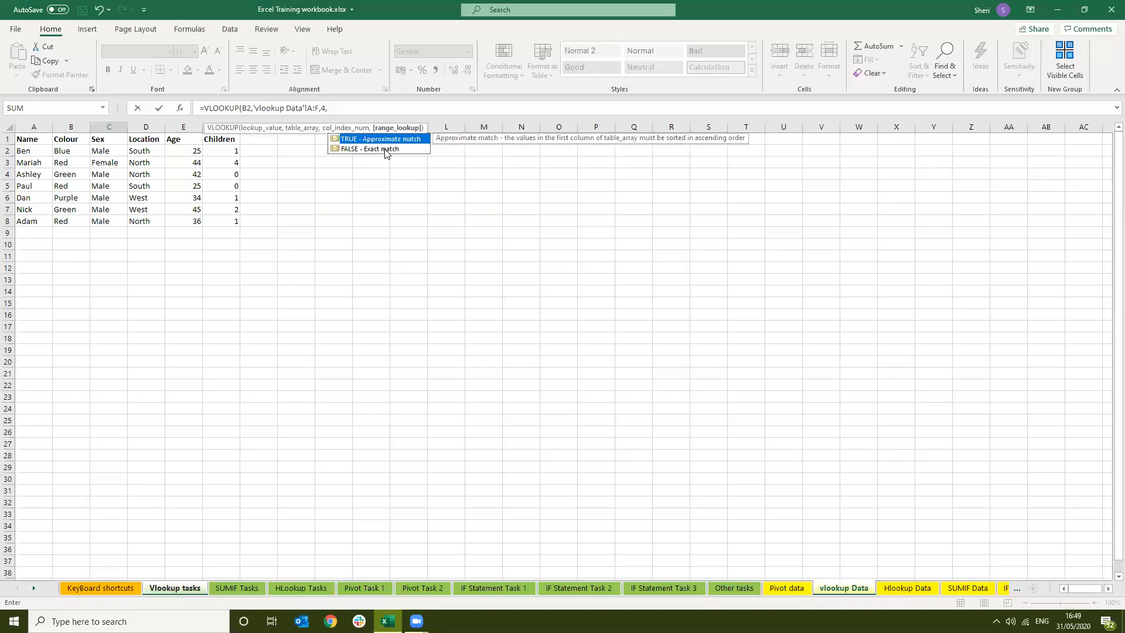
click(355, 149)
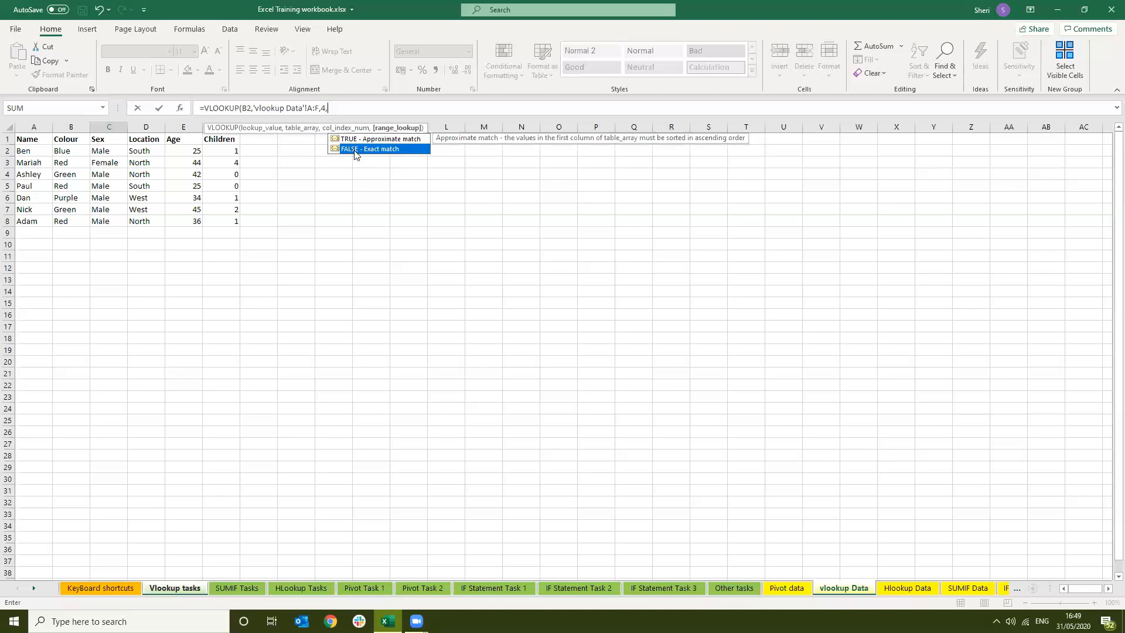
double_click(354, 150)
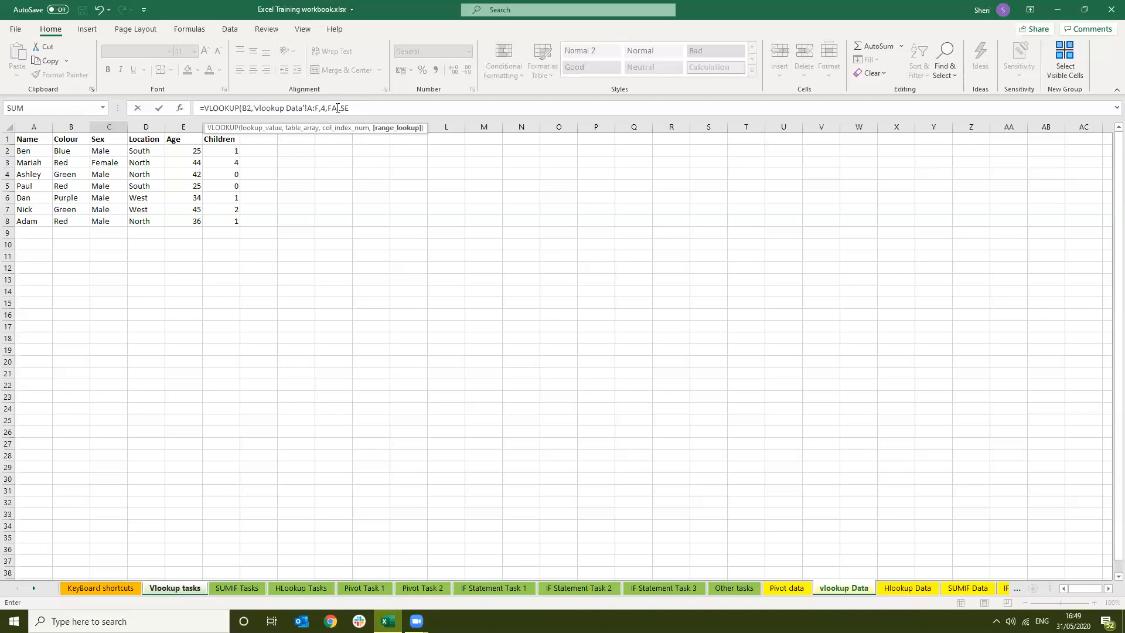
double_click(337, 108)
text(0)
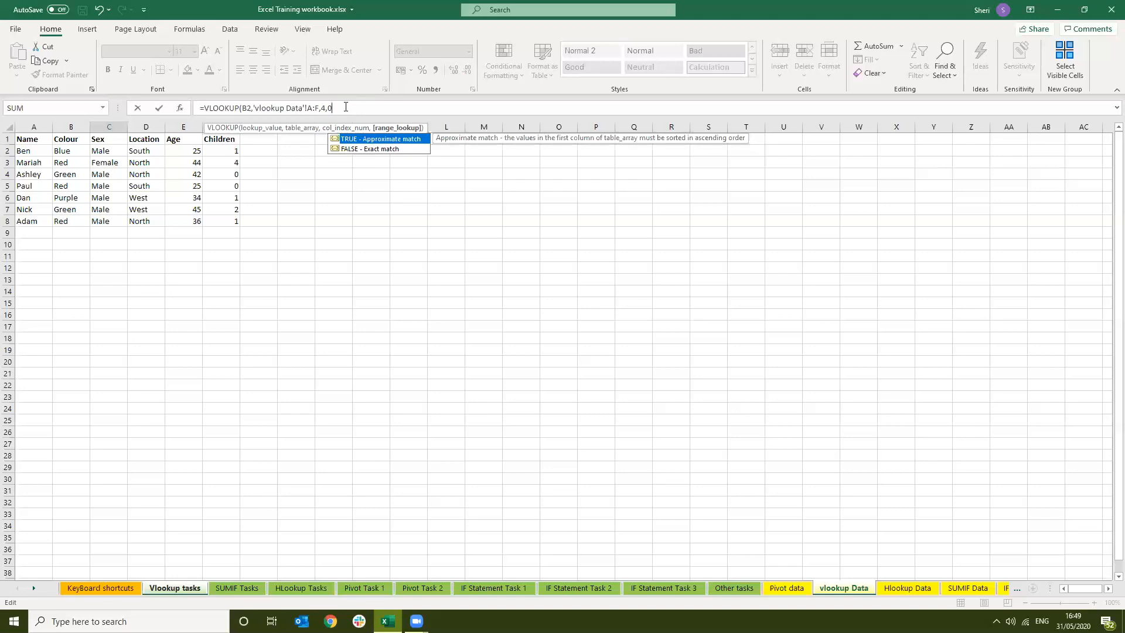
text())
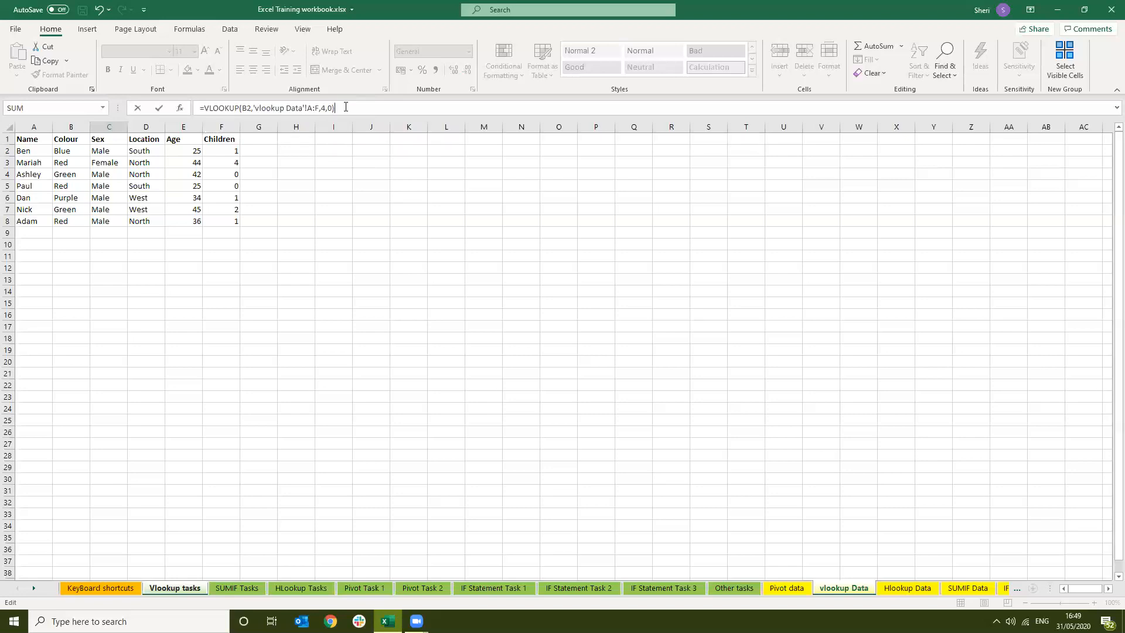
key(Return)
key(Up)
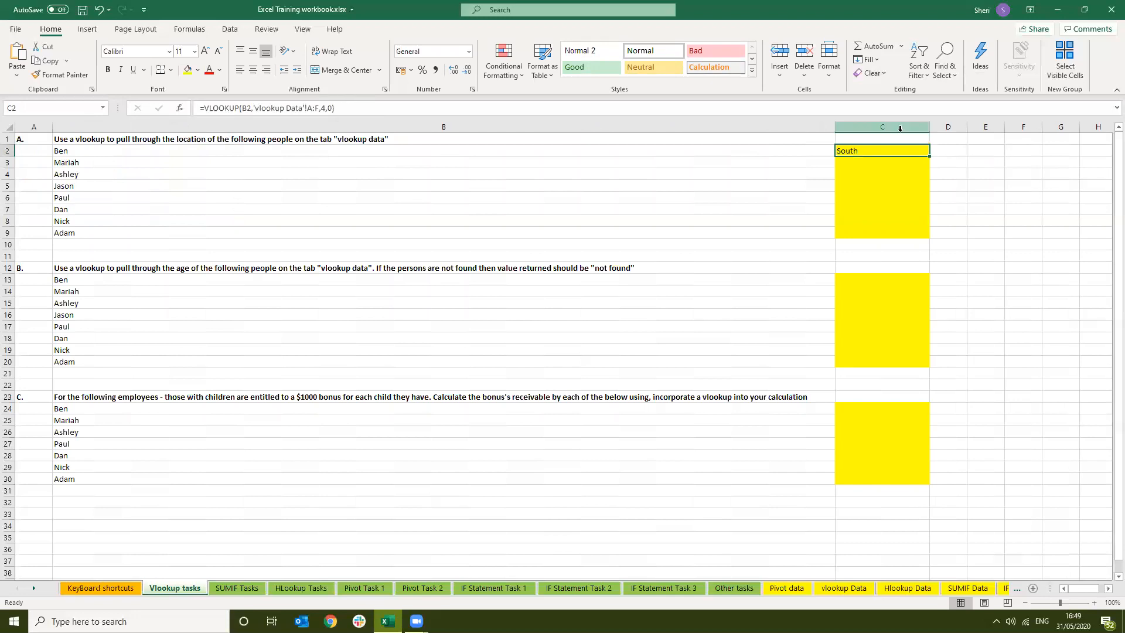
- Check the result in C2 against the location in row 2 of the vlookup Data sheet
click(844, 588)
click(44, 152)
key(Right)
key(Right)
key(Right)
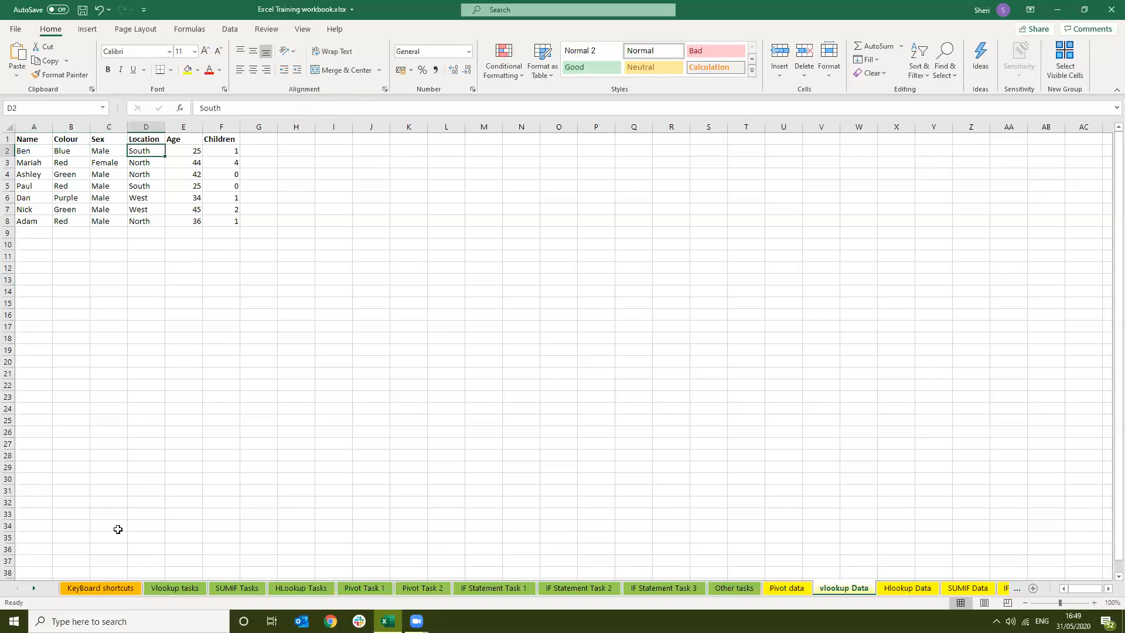
click(164, 589)
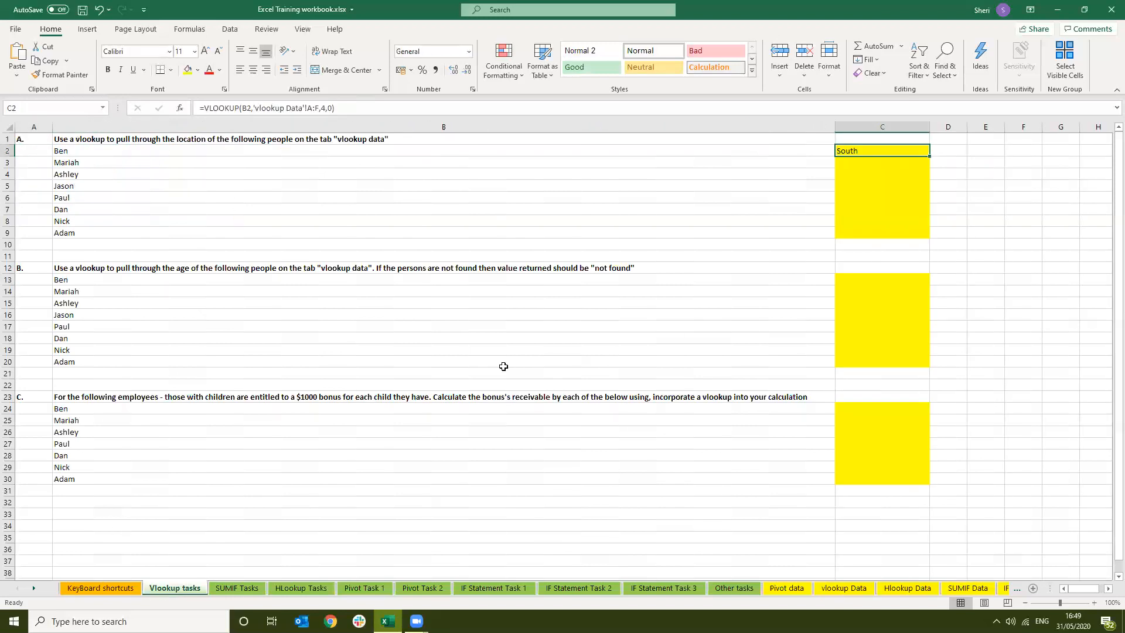
- Copy the VLOOKUP formula from cell C2 into C3
click(856, 166)
key(Up)
key(ctrl+c)
click(857, 167)
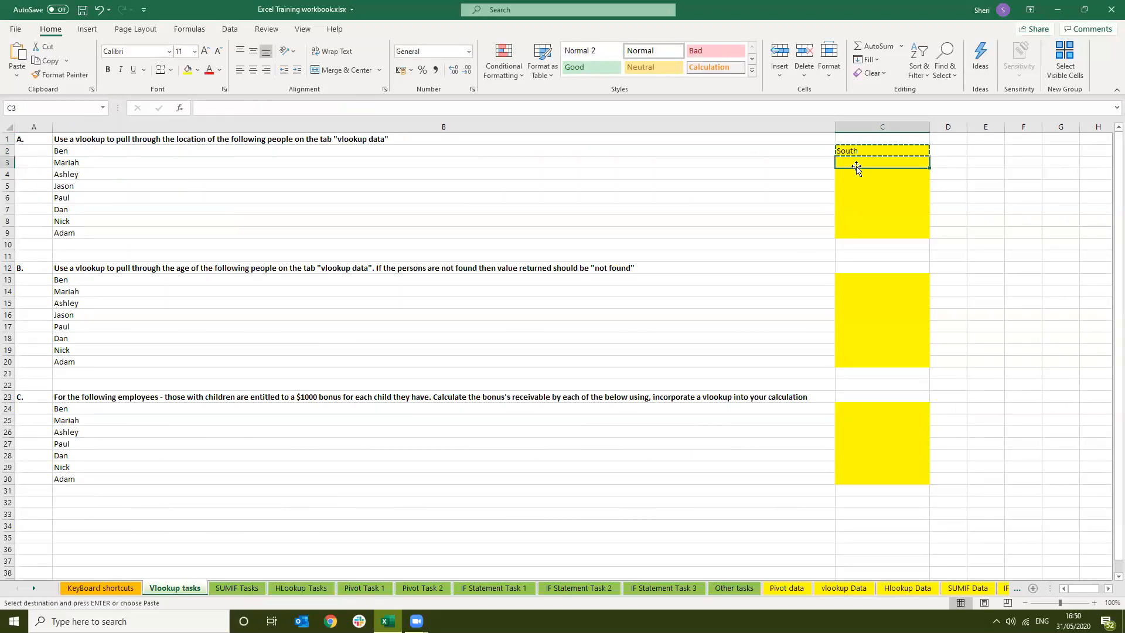
key(shift+Down)
key(shift+Down)
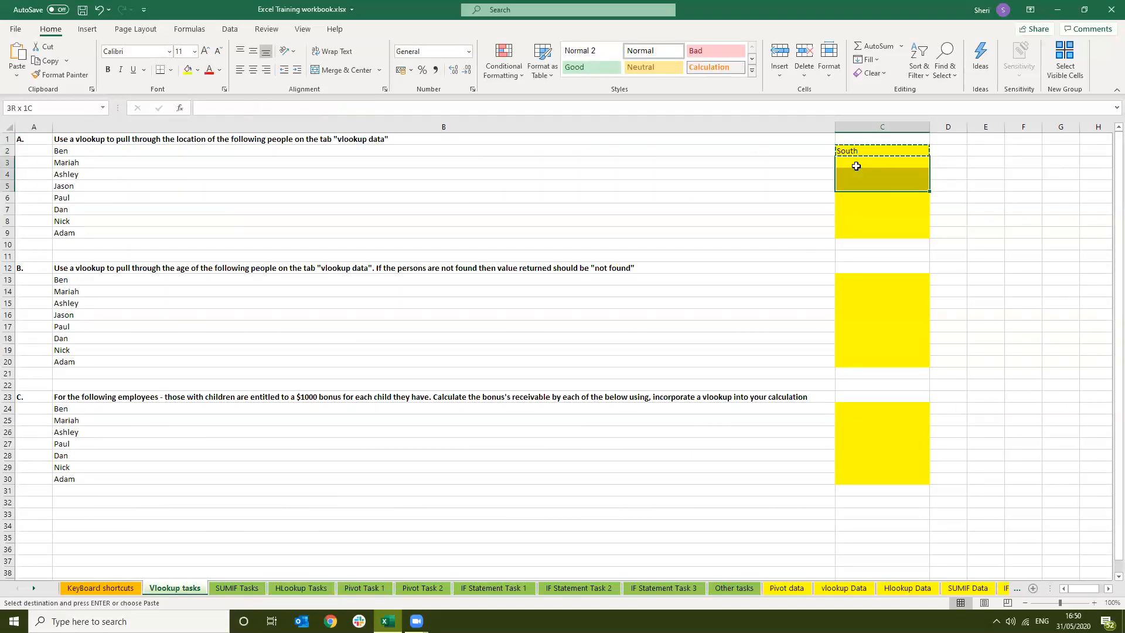
key(Up)
click(856, 167)
key(ctrl+v)
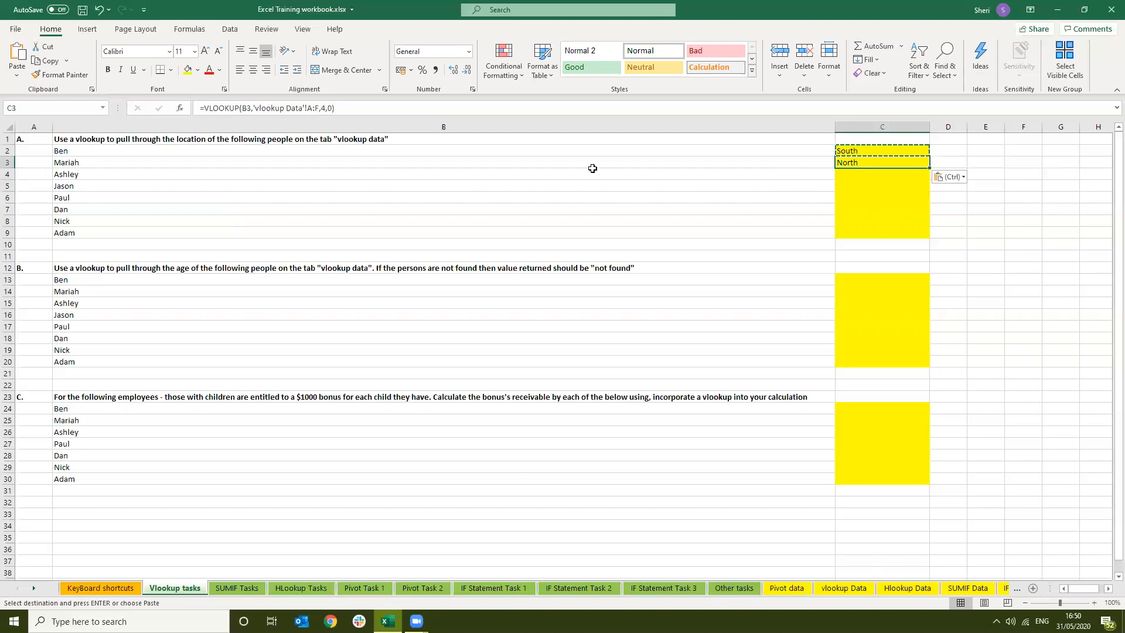
- Check the result in C3 against the location in D3 of the vlookup Data sheet
click(841, 590)
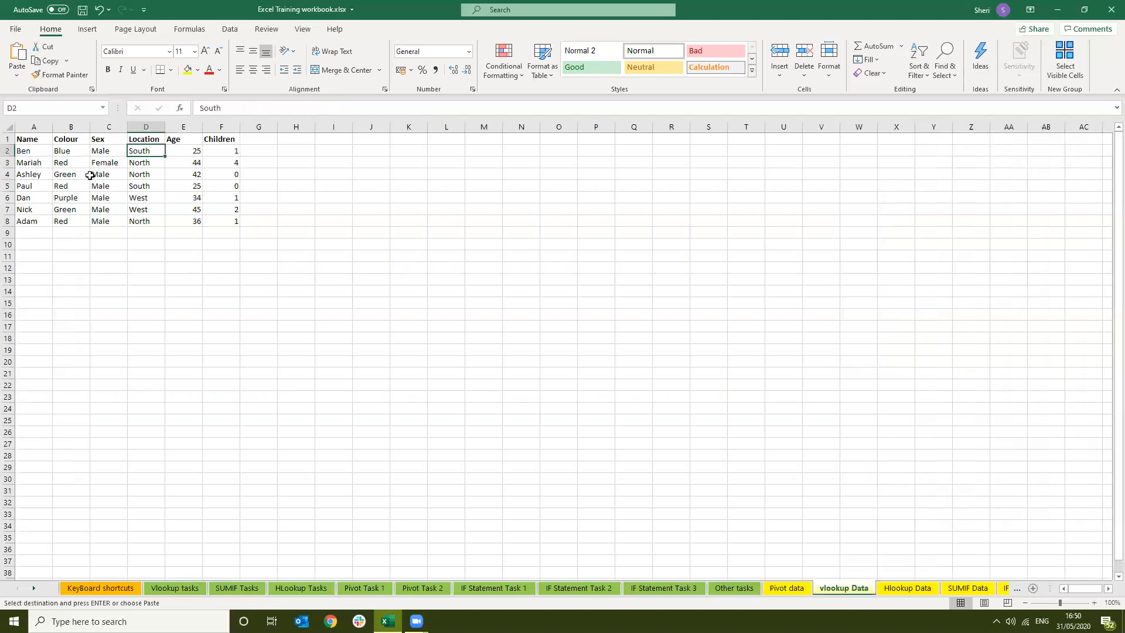
click(132, 164)
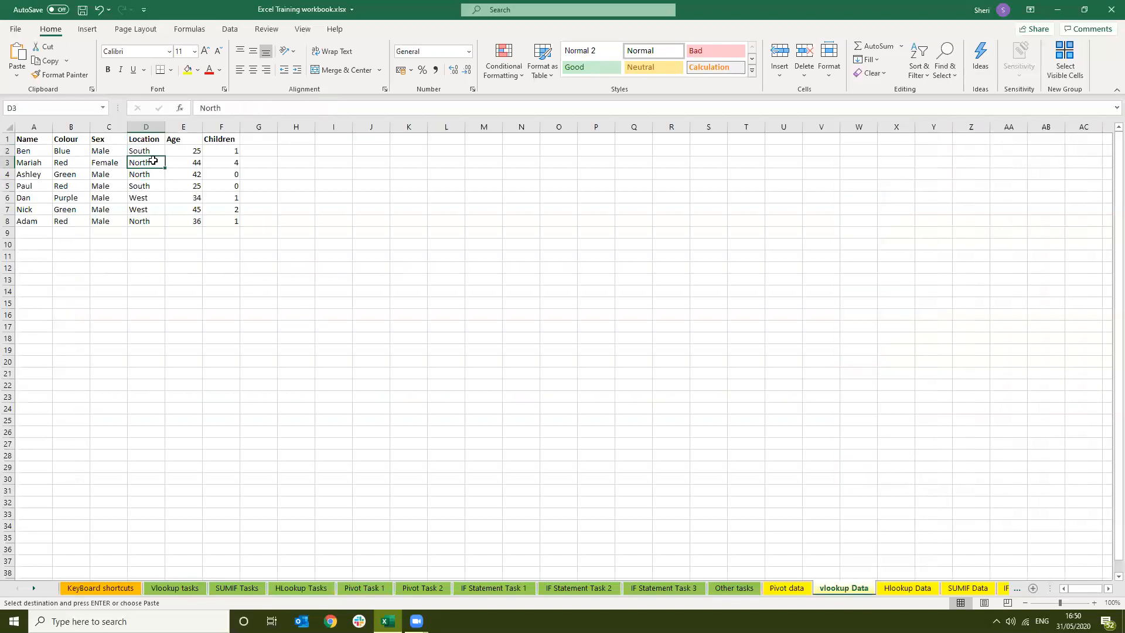
click(176, 588)
key(ctrl+v)
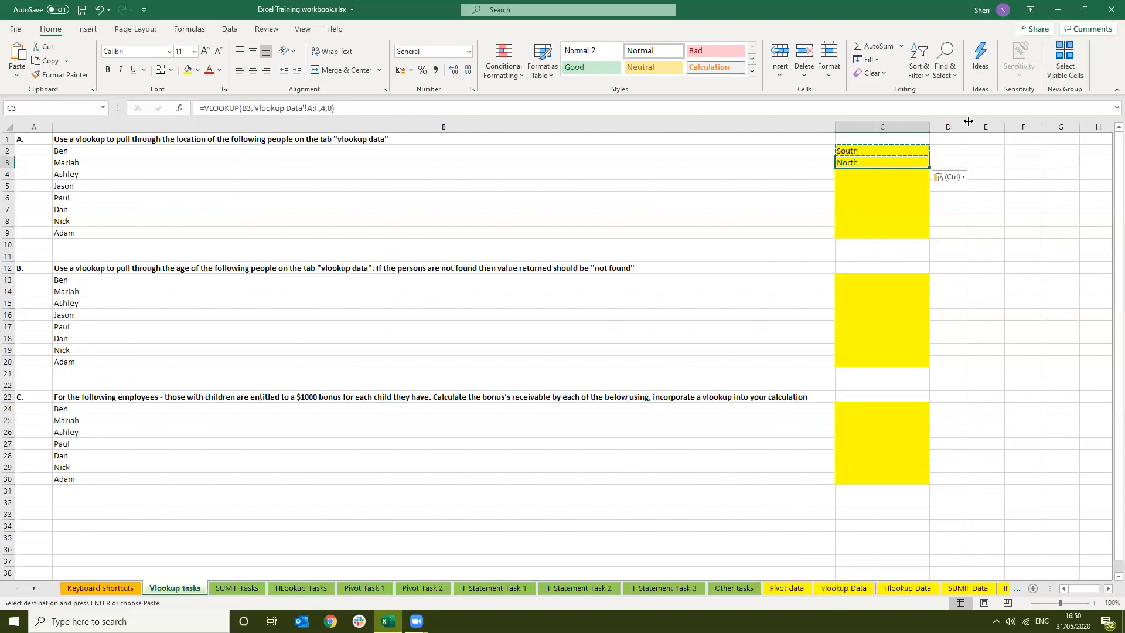
- Start a VLOOKUP in C4 with B4 as the lookup value and A1:F8 on the vlookup Data sheet as the table array
key(Down)
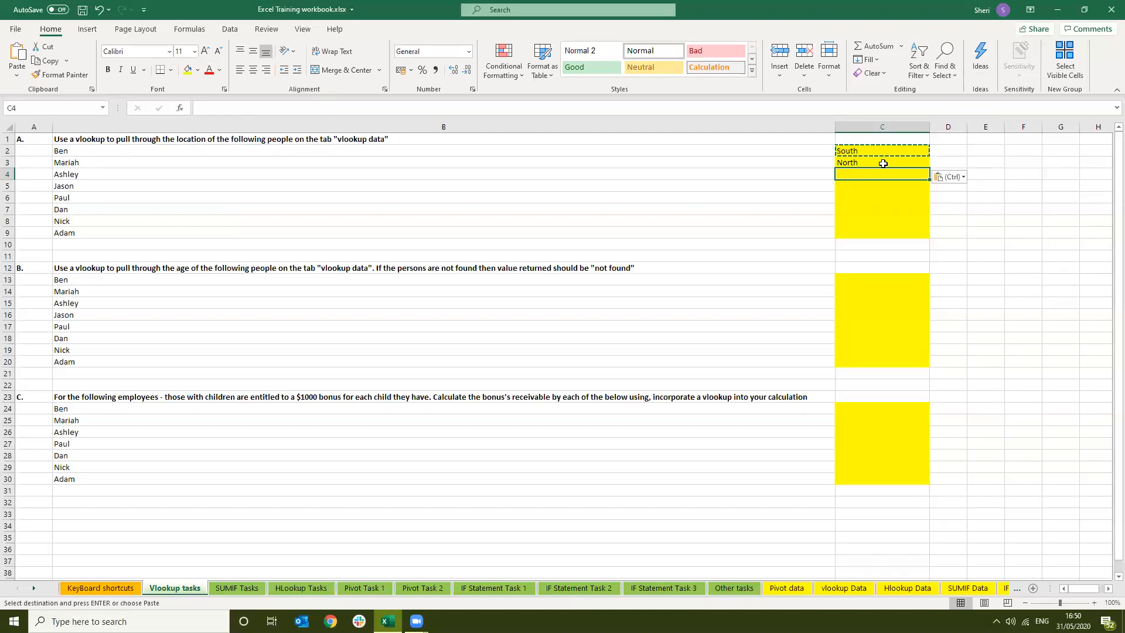
text(=vlookup()
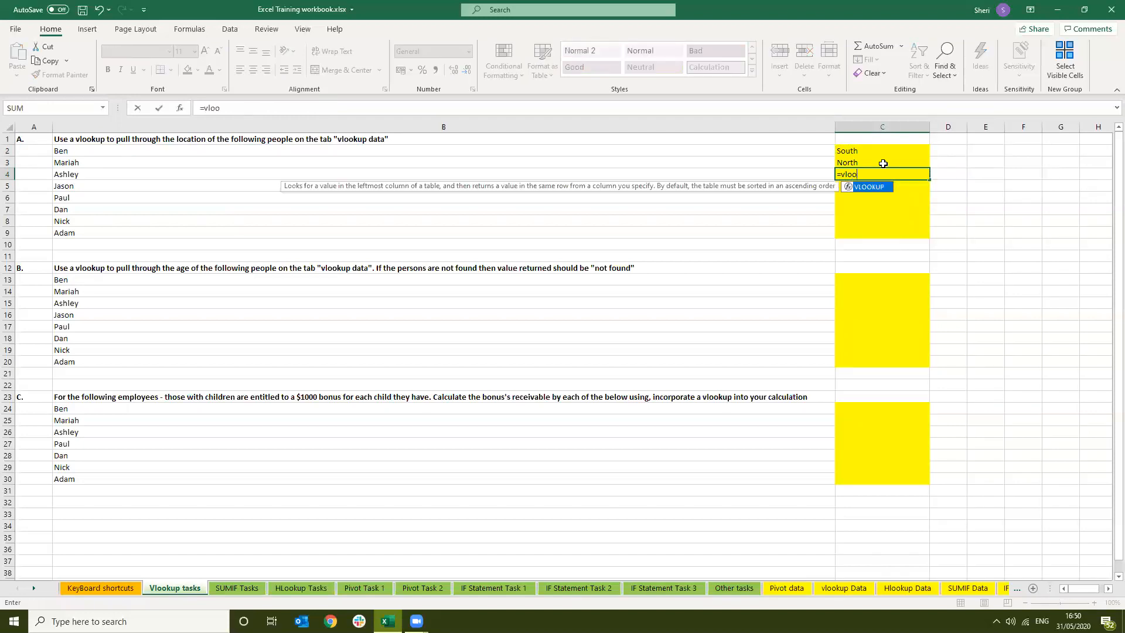
click(115, 174)
text(,)
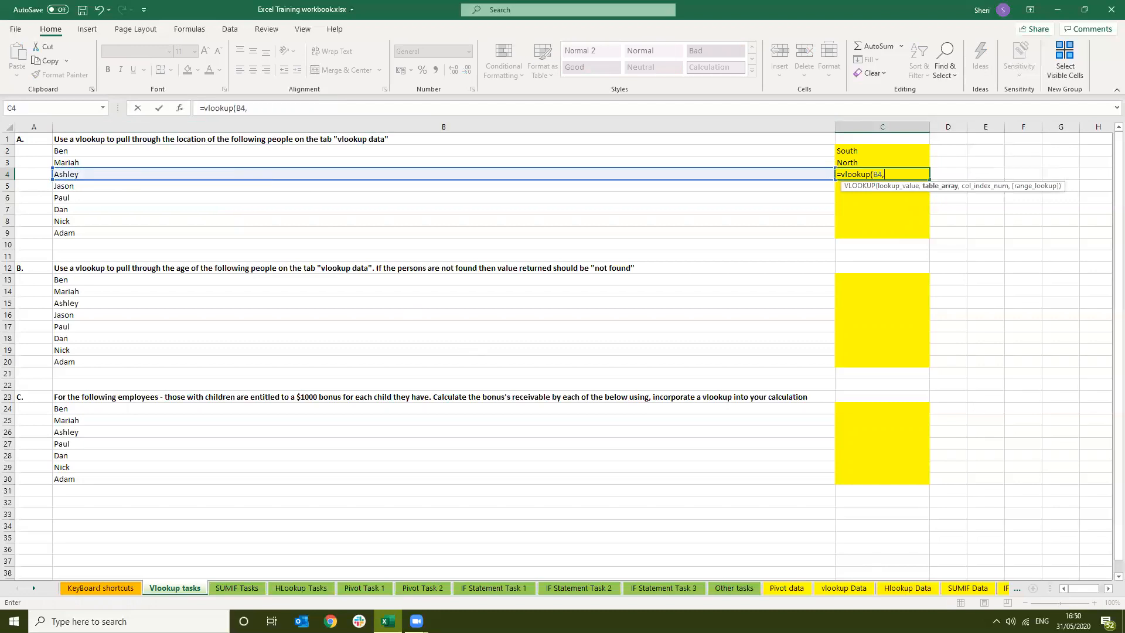
click(832, 592)
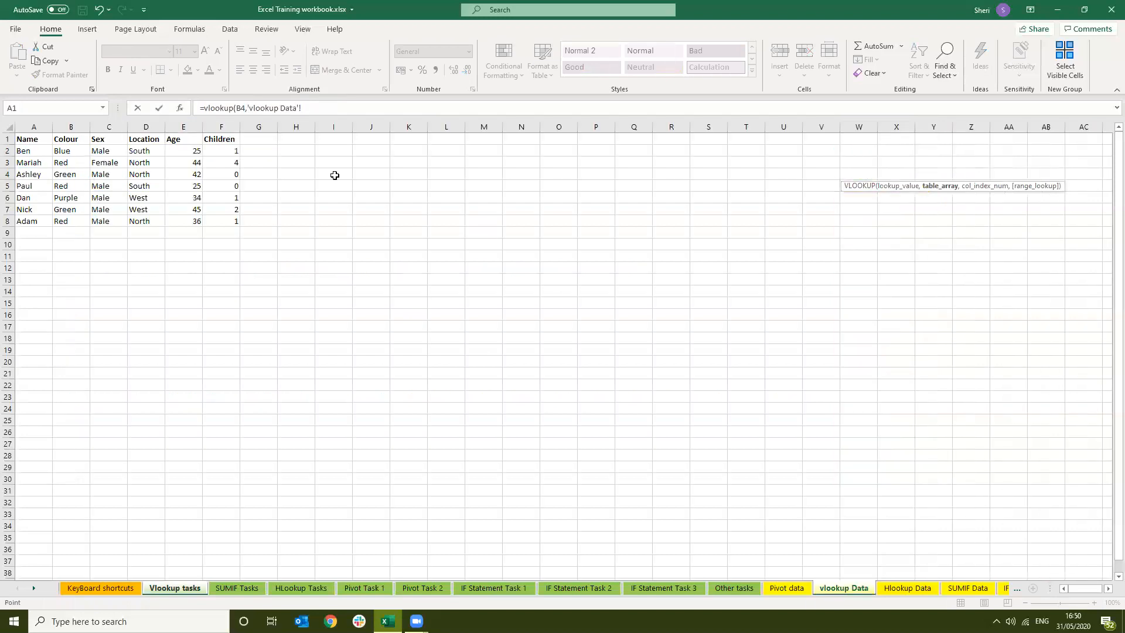
click(34, 127)
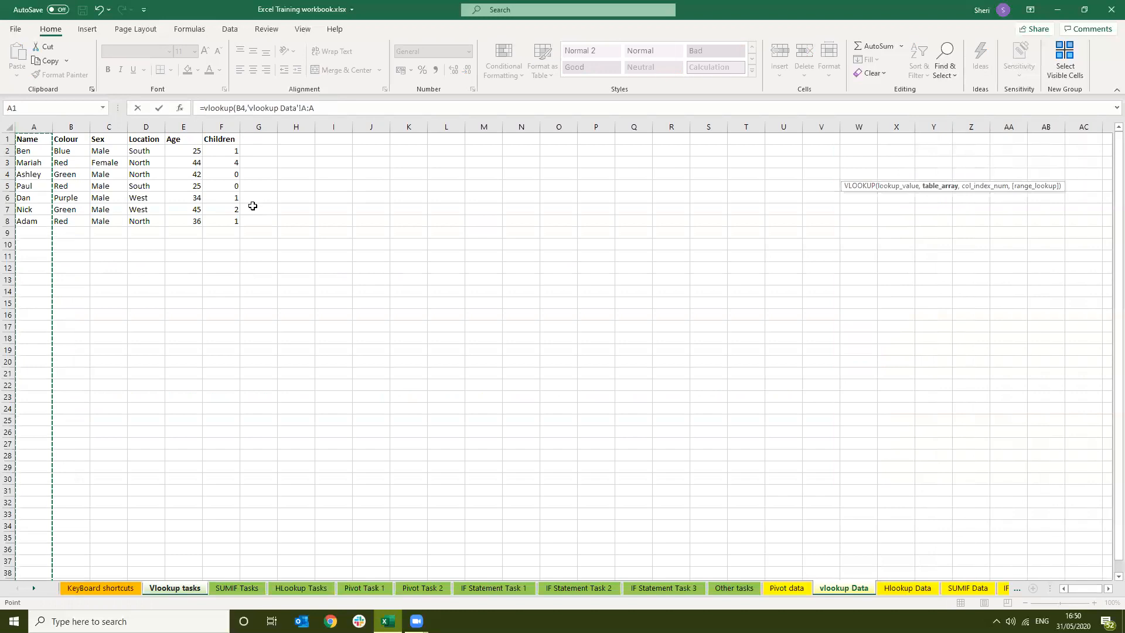
drag(33, 127, 210, 141)
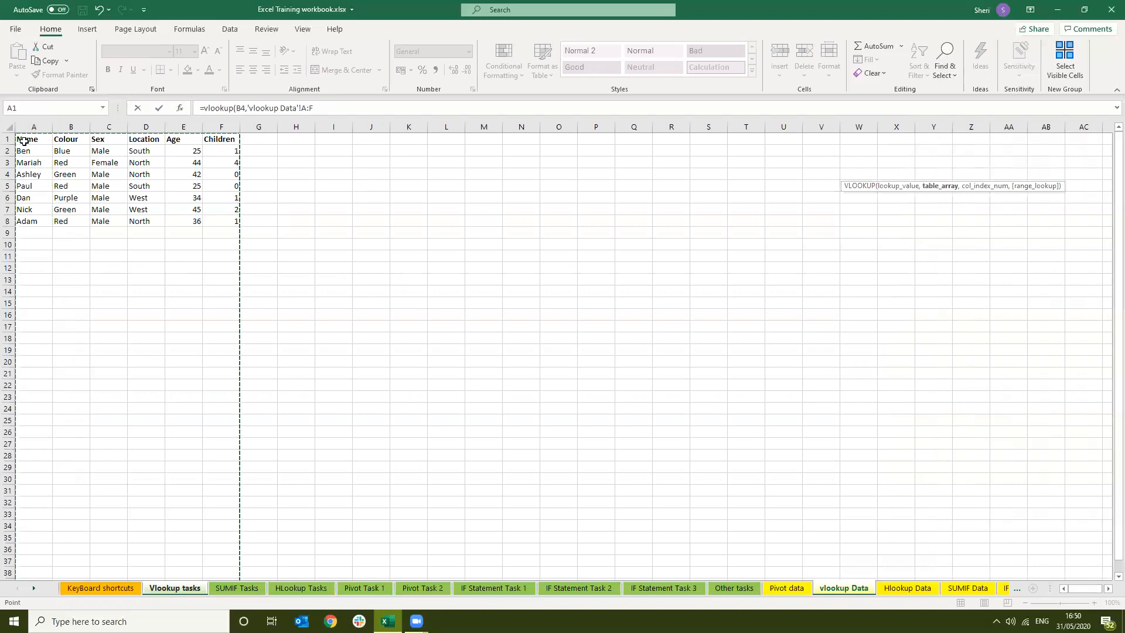
drag(23, 140, 221, 221)
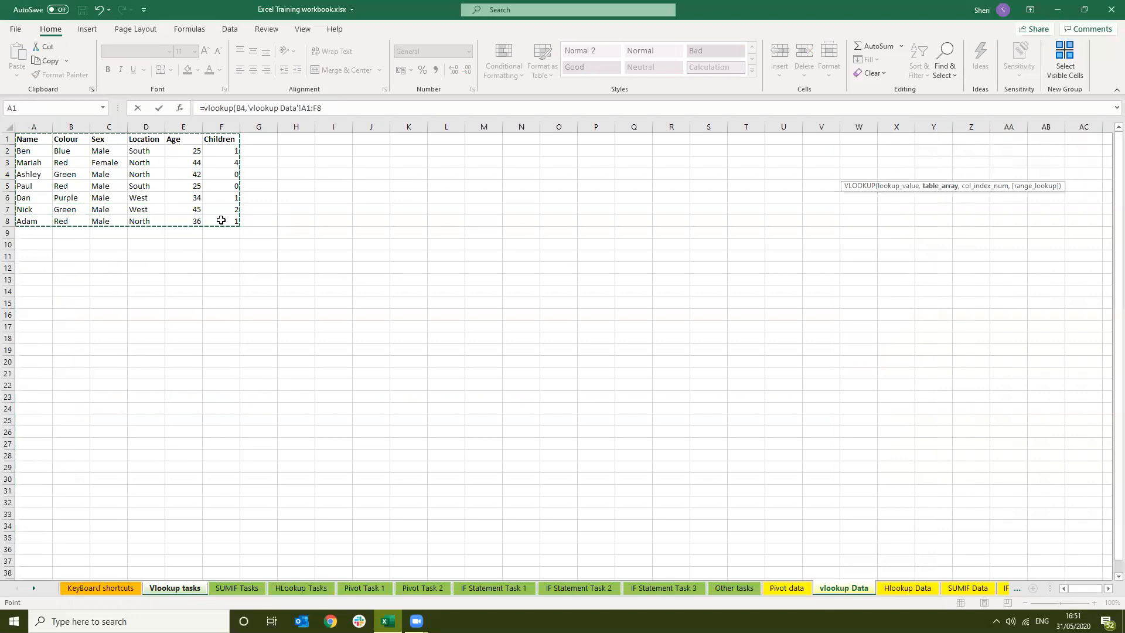
- Complete the C4 formula with column index 4 and 0 for an exact match, and enter it
click(326, 108)
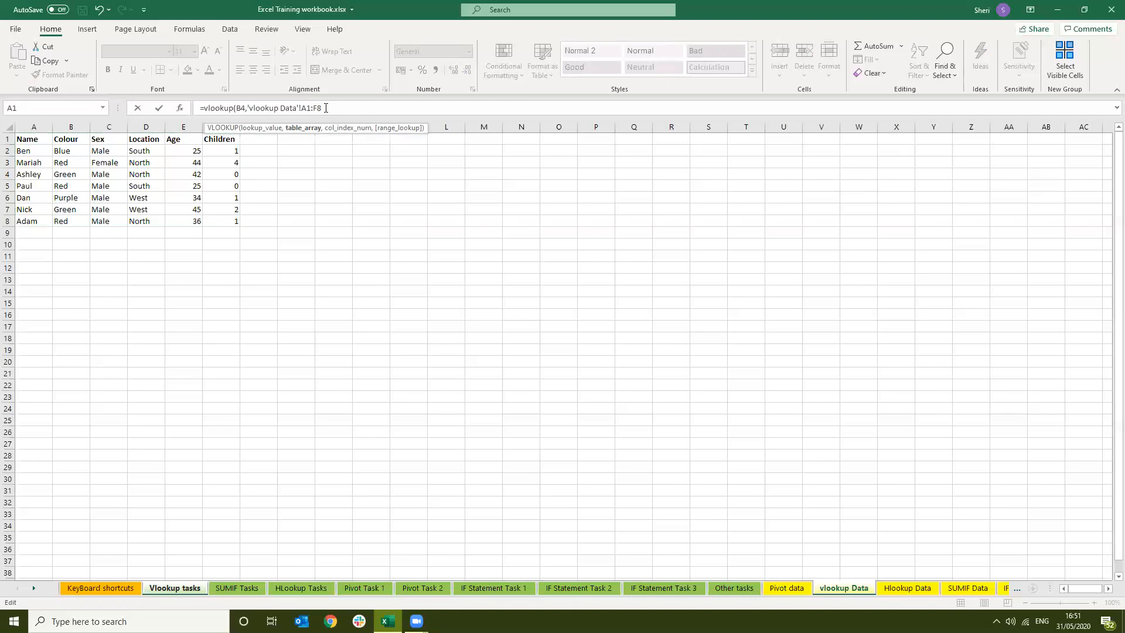
text(,4)
text(,4,)
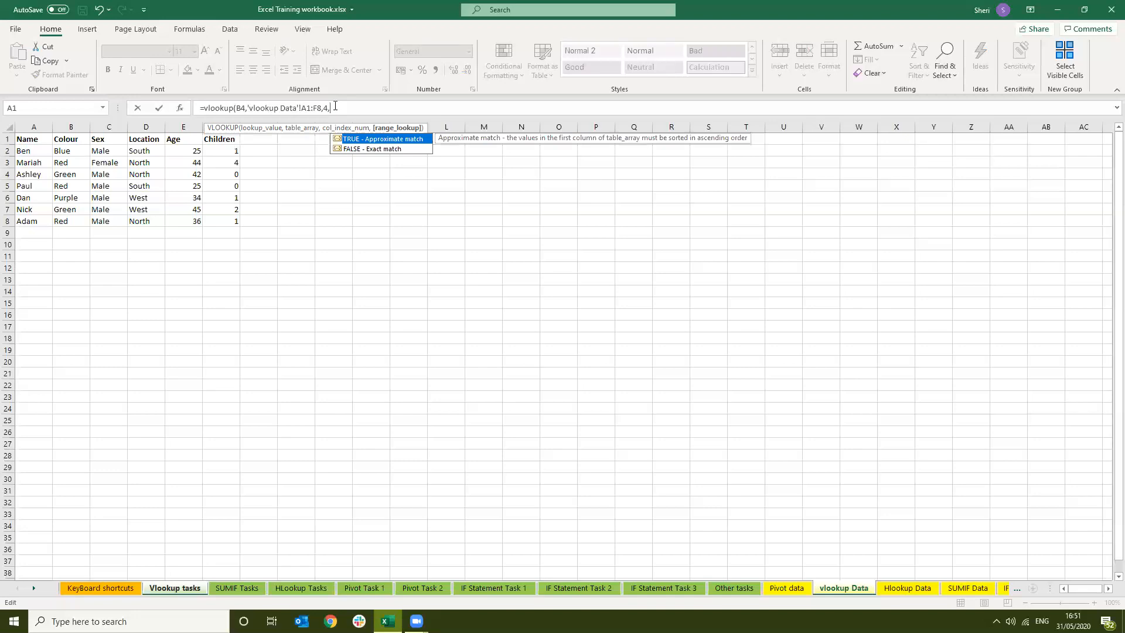
text(0)
key(Return)
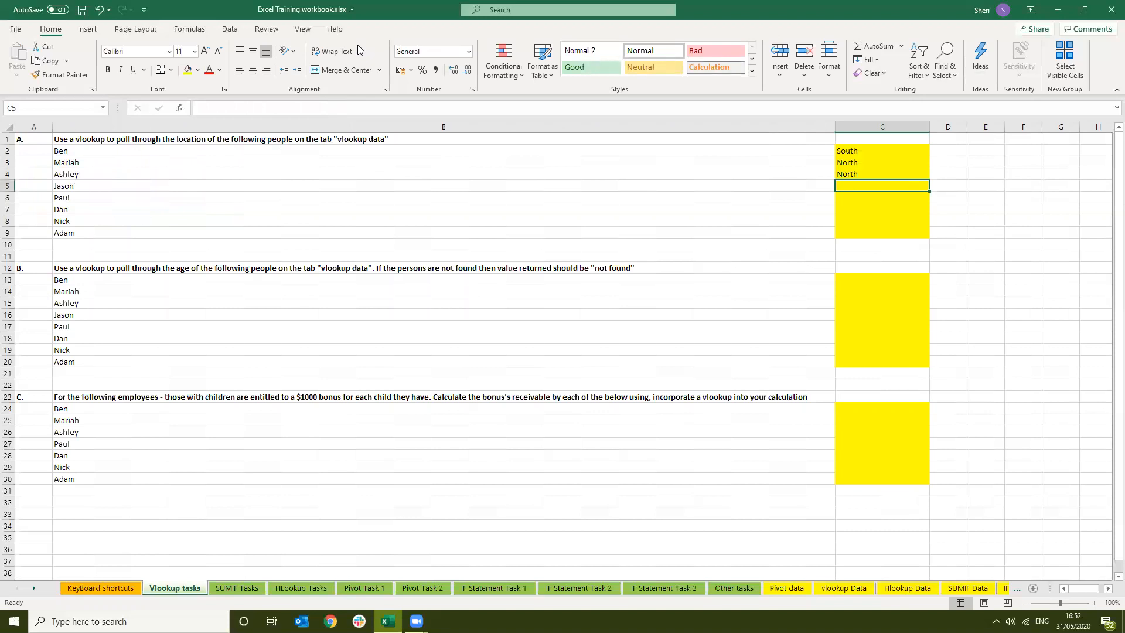
- Copy the VLOOKUP formula from C4 down through C9
key(Up)
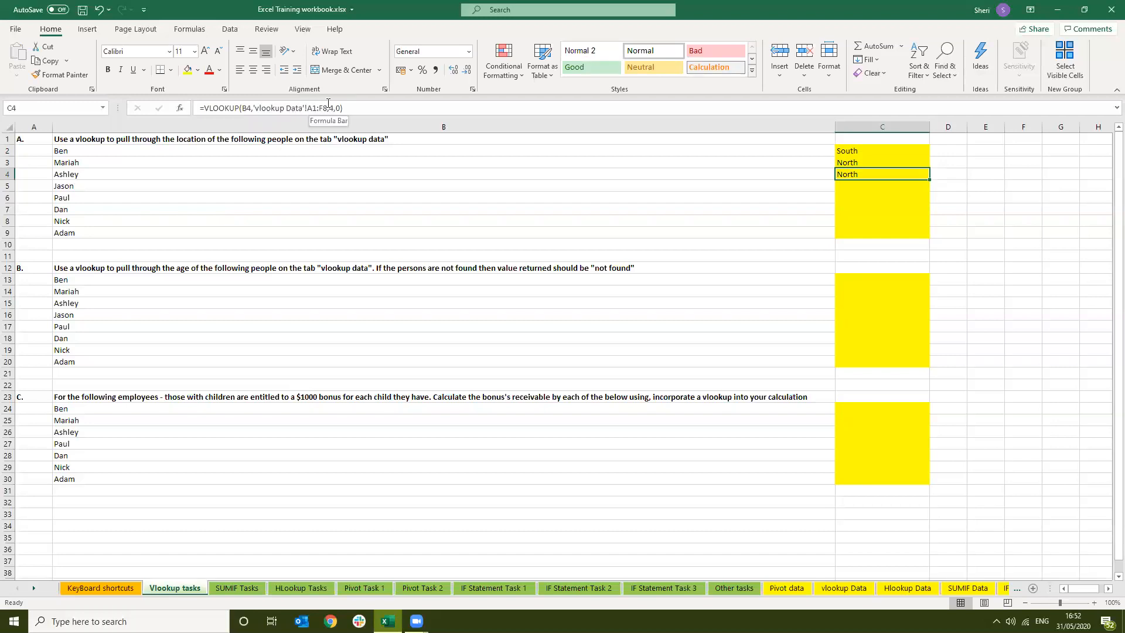
key(ctrl+c)
key(shift+Down)
key(shift+Down)
key(shift+Down)
key(shift+Down)
key(shift+Down)
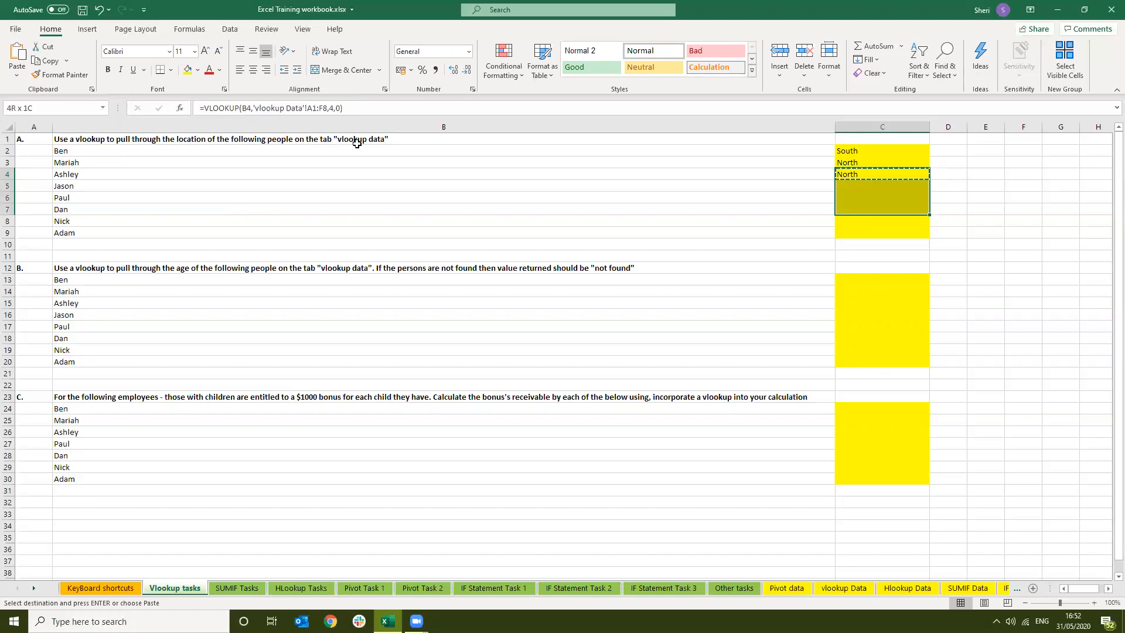
key(ctrl+v)
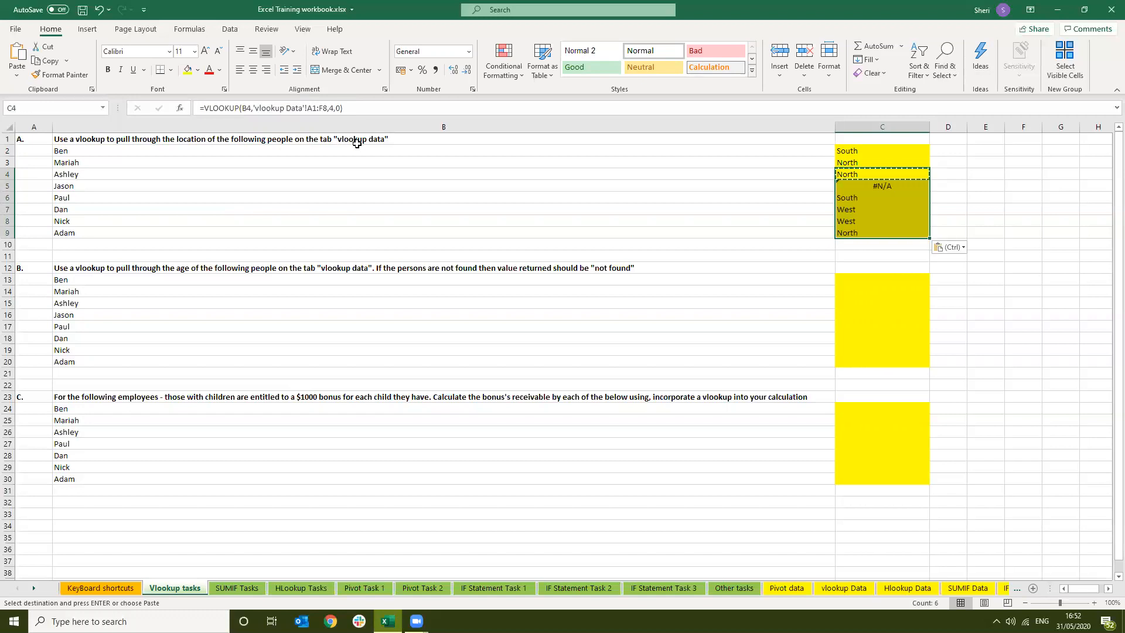
- Compare the table array references in the formulas of C2 through C9 to examine how the copied range shifts
key(Down)
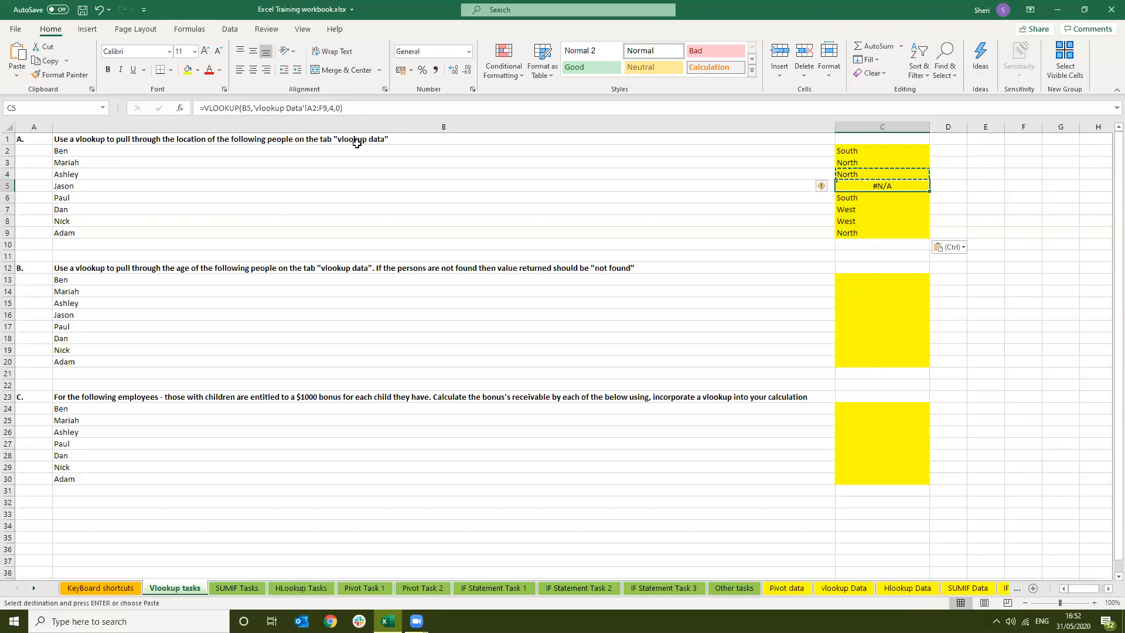
key(Up)
key(Up)
key(Up)
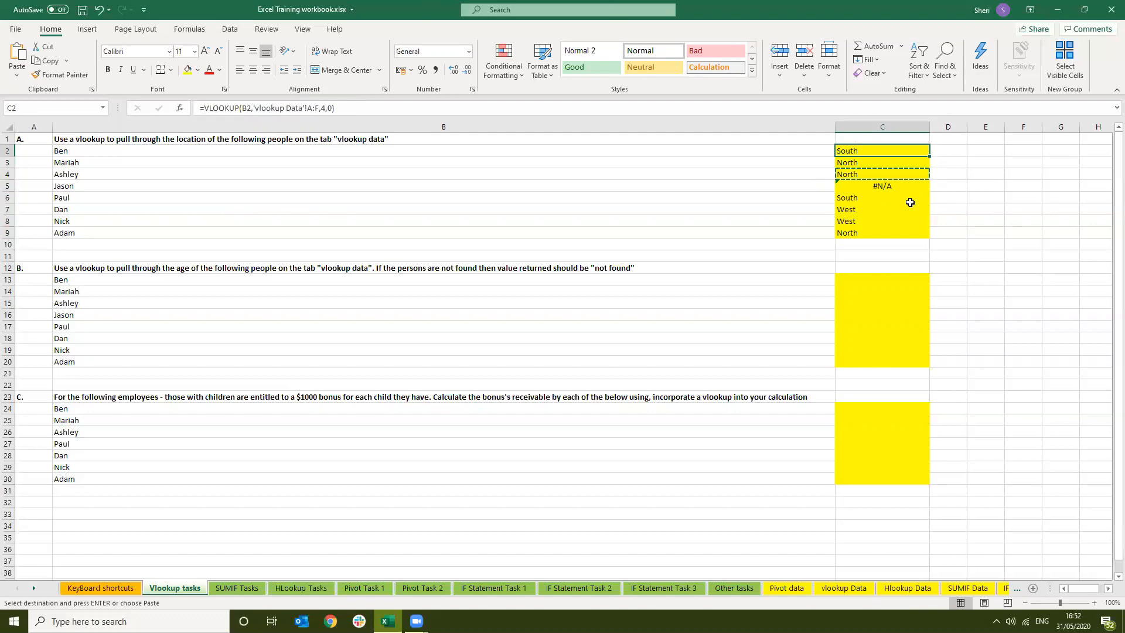
click(880, 189)
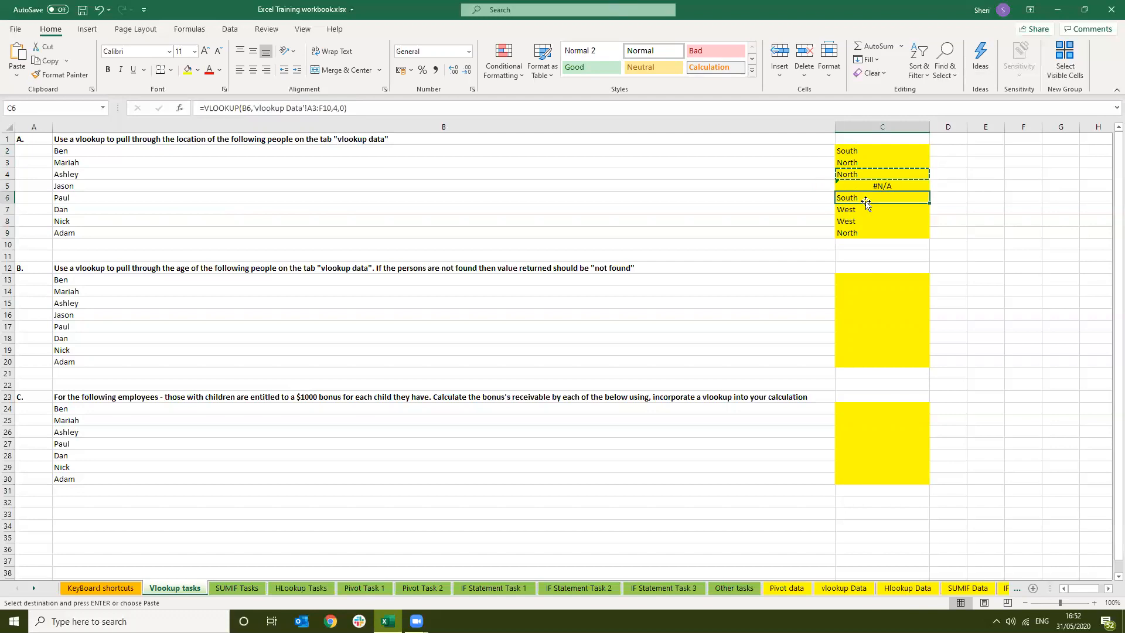
key(Up)
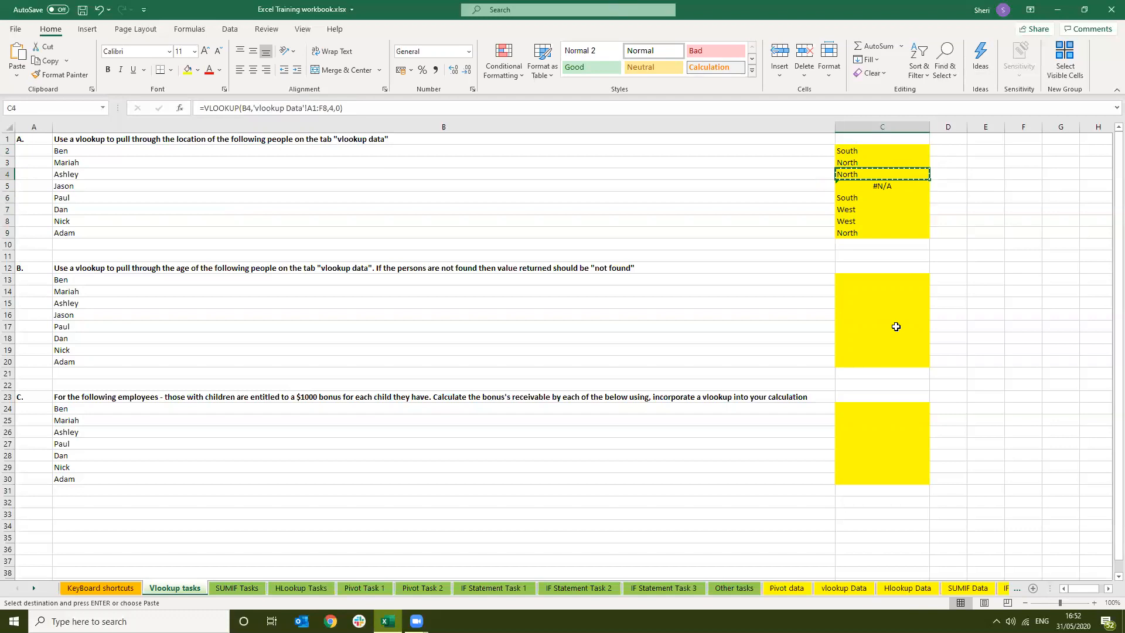
key(Down)
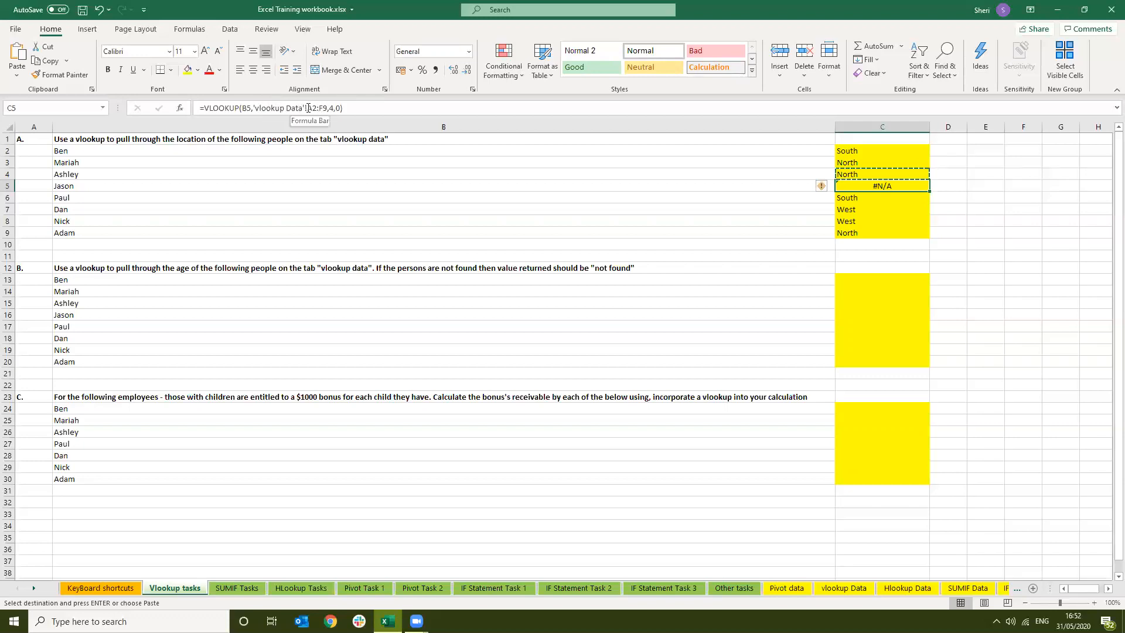
key(Down)
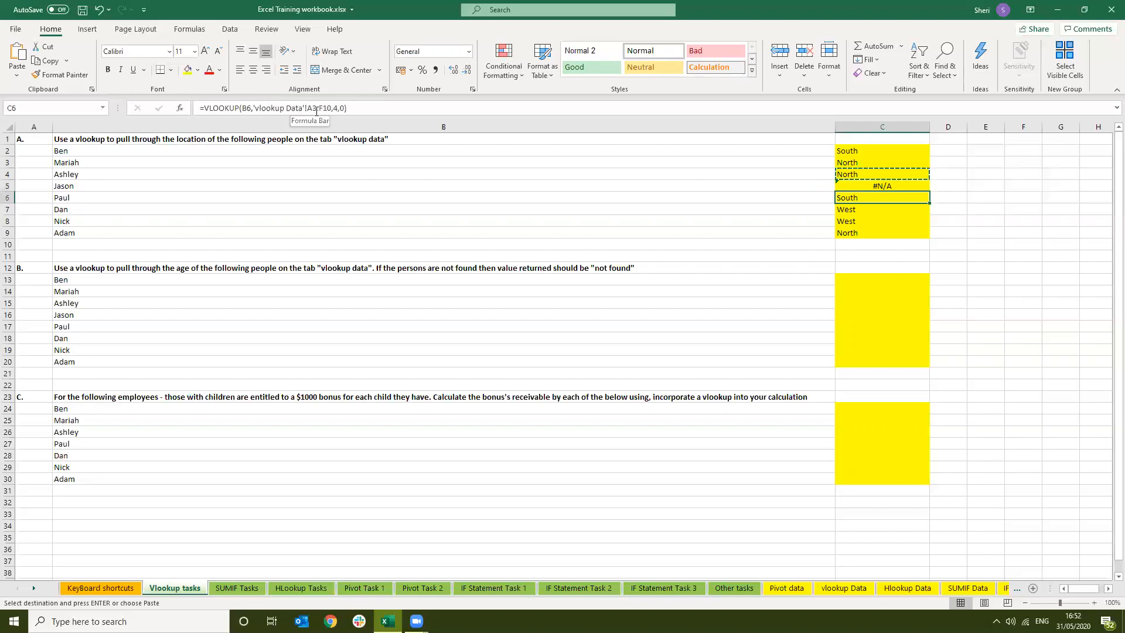
key(Down)
key(Down)
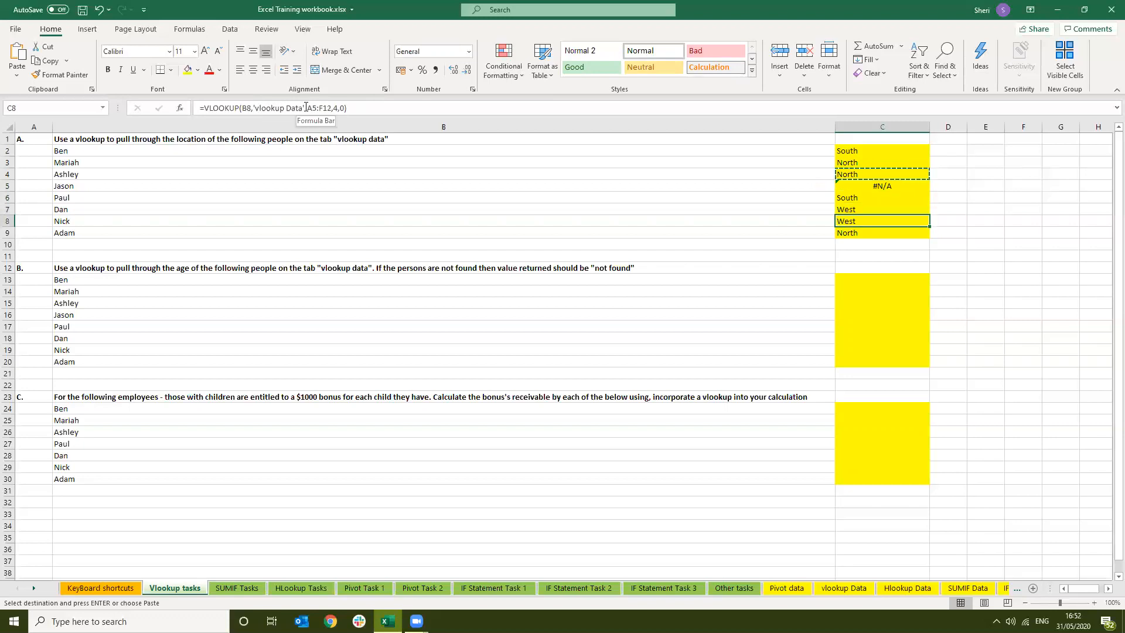
key(Down)
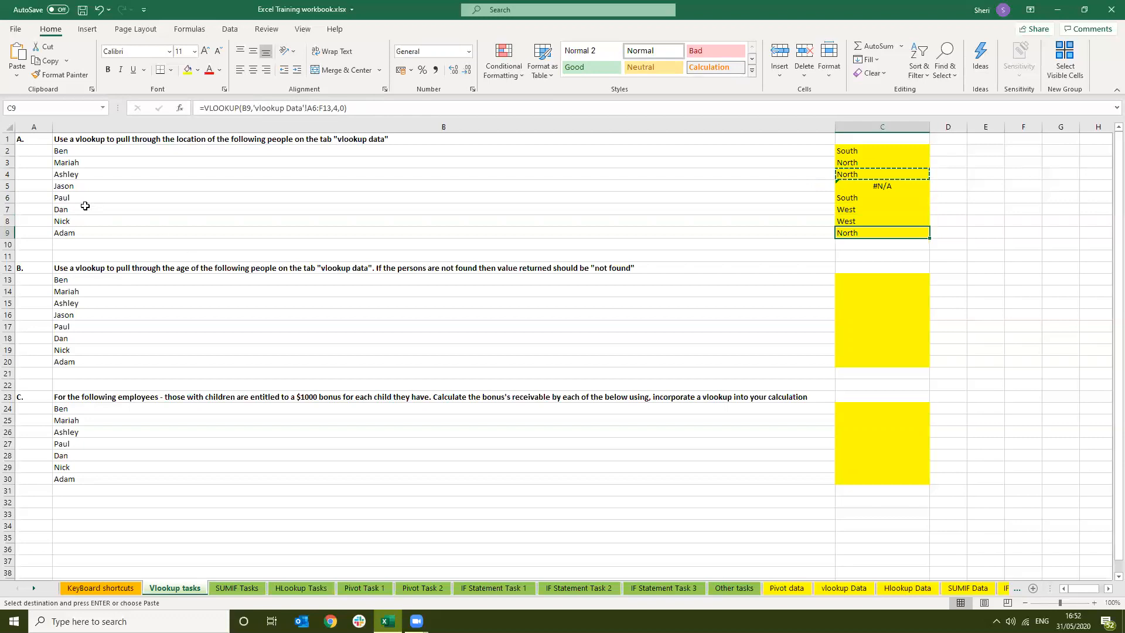
- Insert five rows above row 10, below the task A list
click(8, 245)
key(ctrl+shift+equal)
key(ctrl+shift+equal)
key(ctrl+shift+equal)
key(ctrl+shift+equal)
key(ctrl+shift+equal)
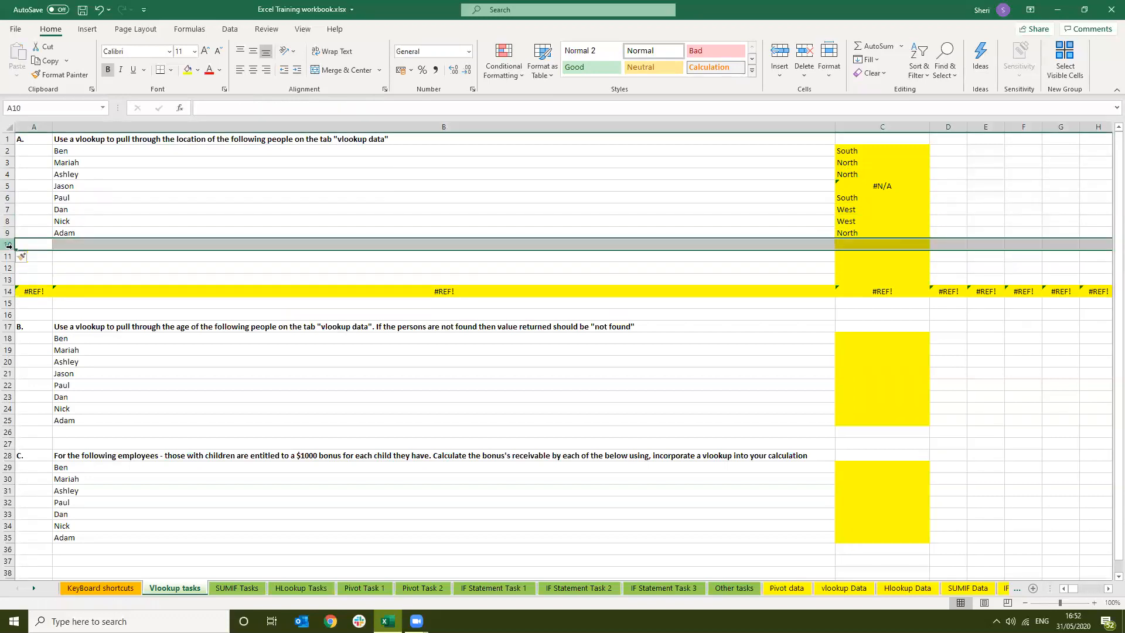
- Copy the name from B2 into B10 as an additional task A entry
click(103, 151)
key(ctrl+c)
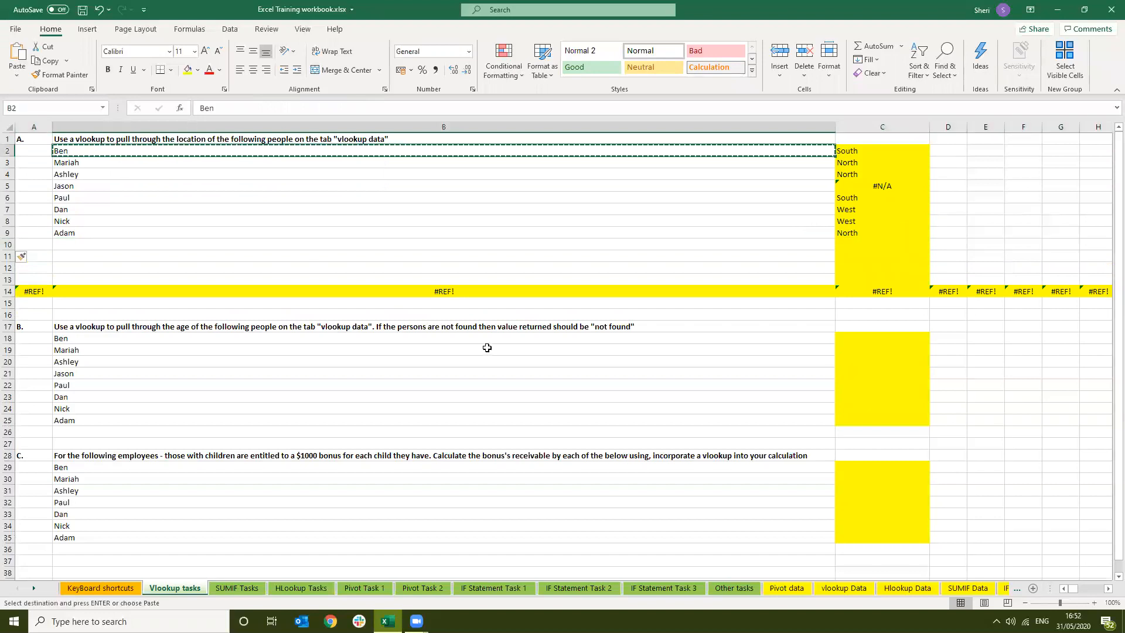
click(666, 255)
click(663, 243)
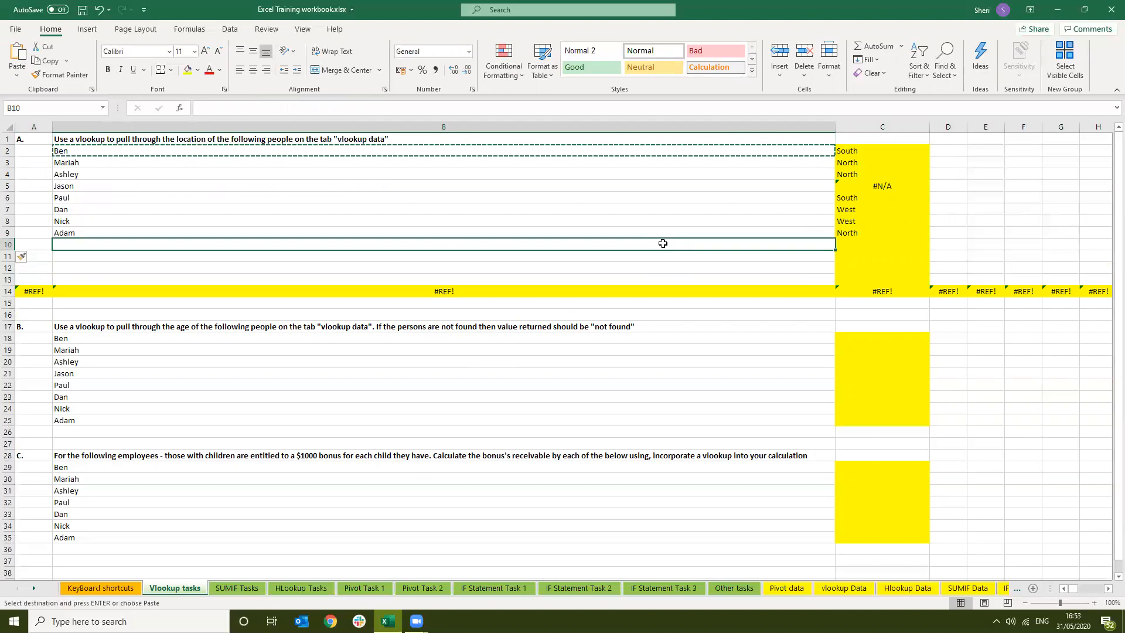
key(ctrl+v)
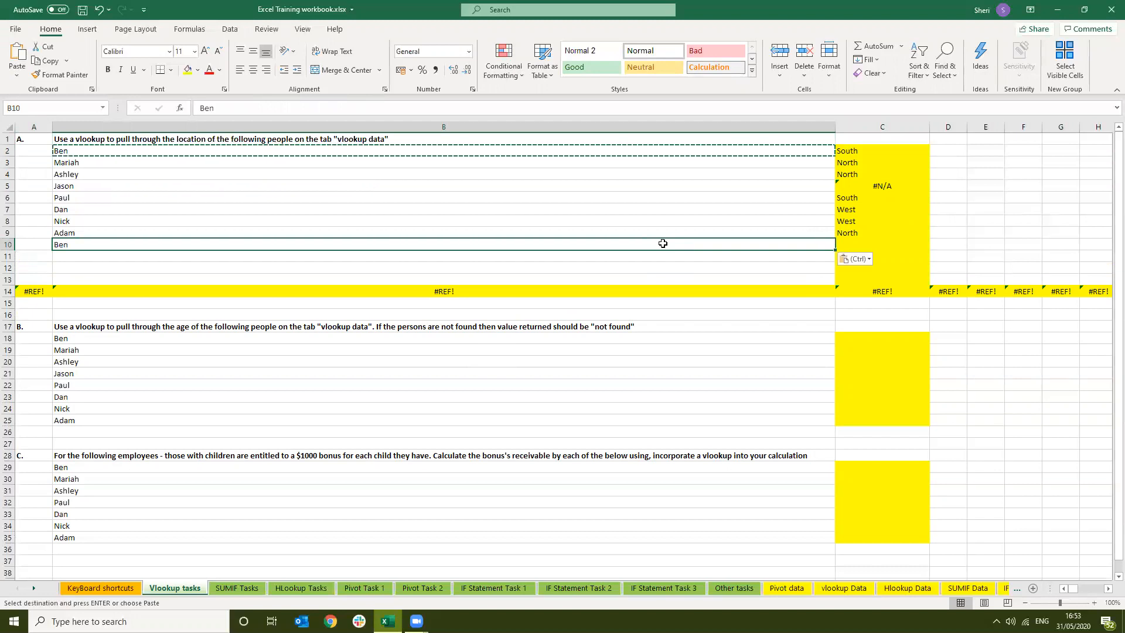
- Copy the VLOOKUP formula from C9 into C10 and delete the surplus rows 11 to 14
key(Right)
key(Up)
key(ctrl+c)
key(Down)
key(ctrl+v)
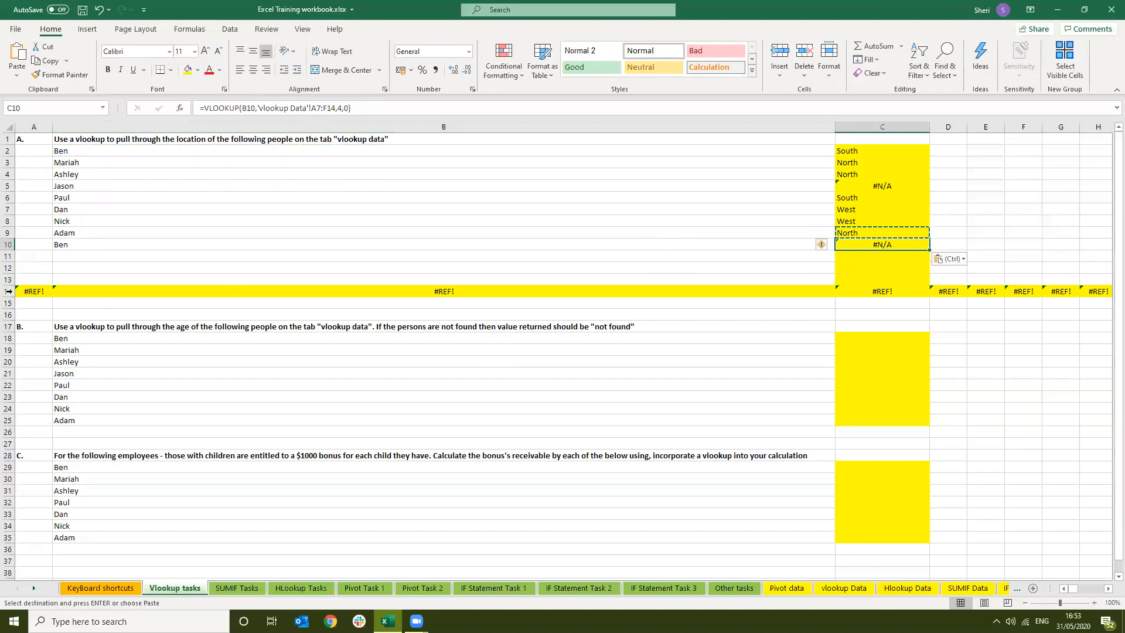
drag(9, 291, 8, 256)
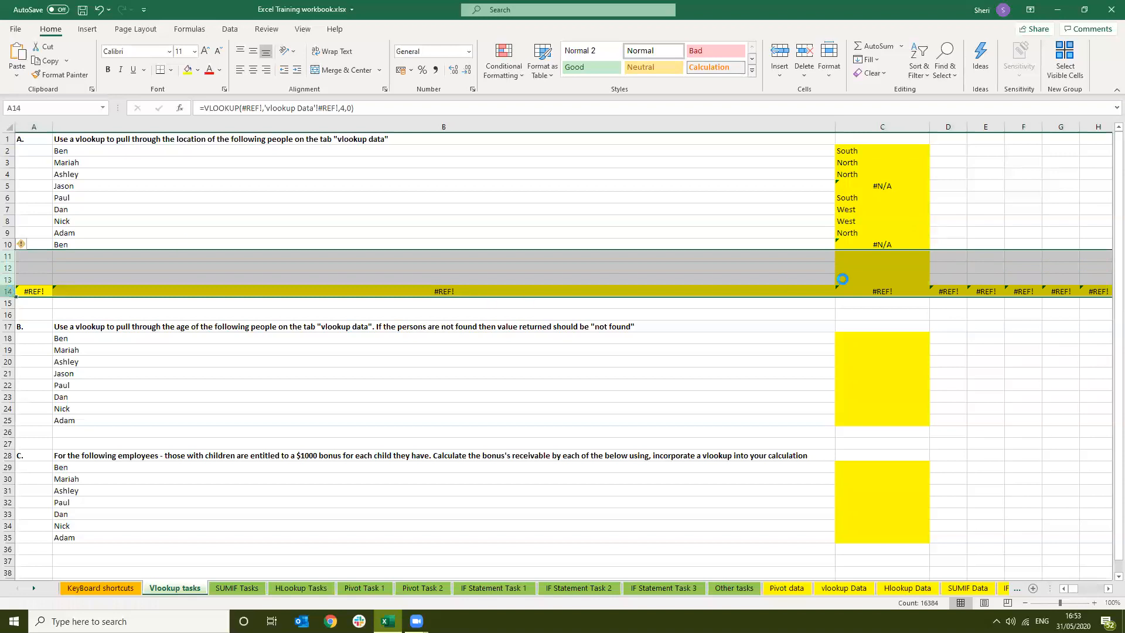
click(873, 243)
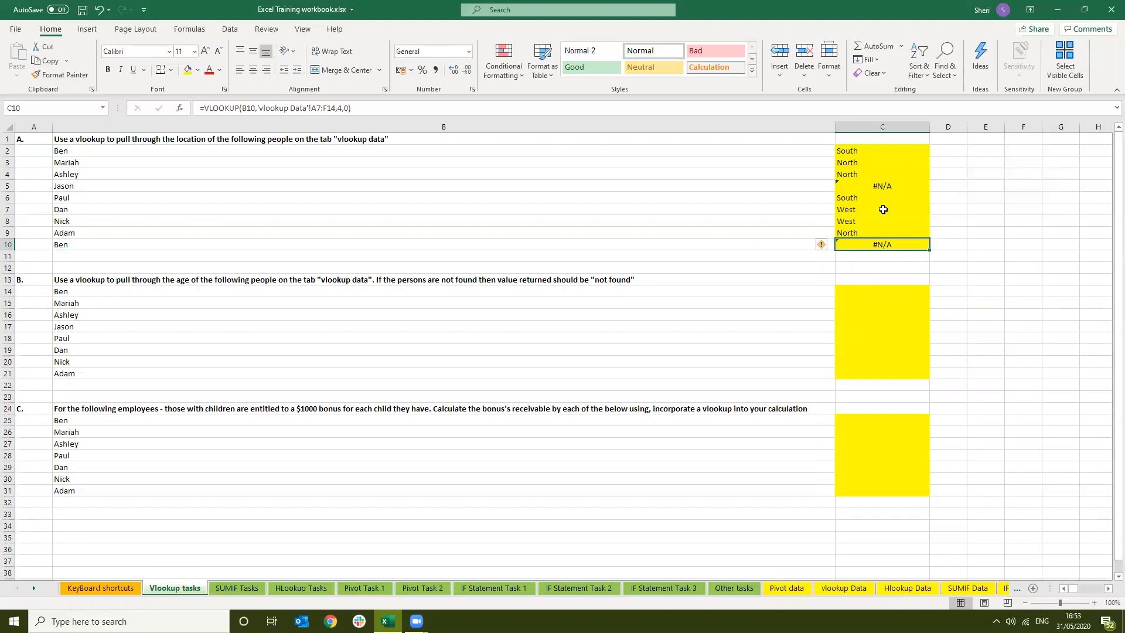
- Examine the table array references in the formulas from C5 down to C10
click(863, 184)
key(Down)
key(Down)
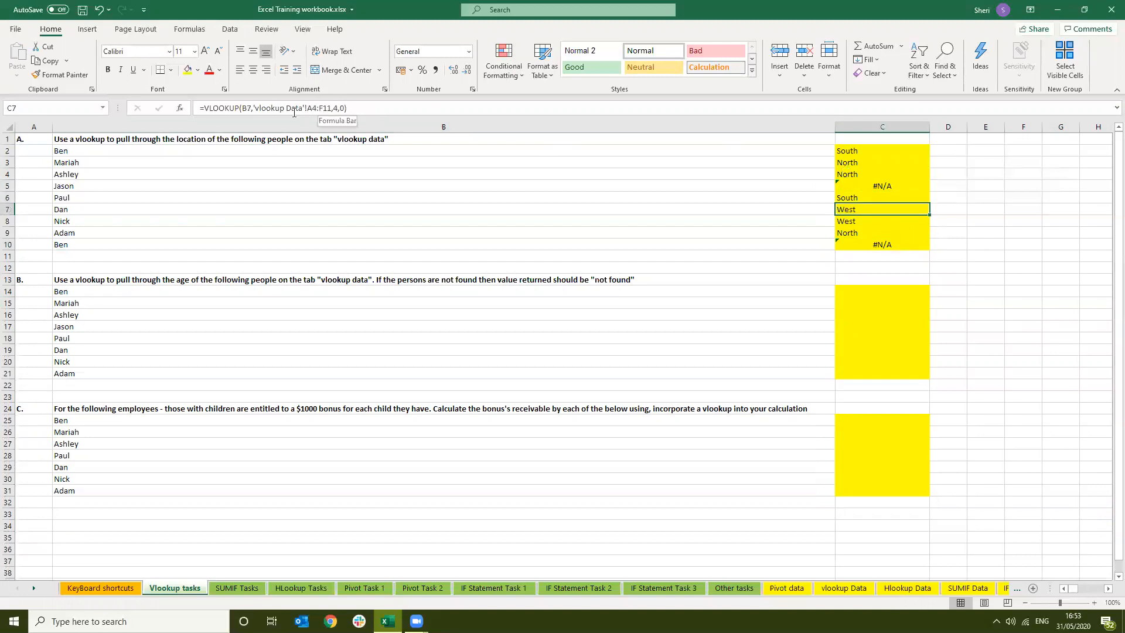
key(Down)
key(Down)
key(Down)
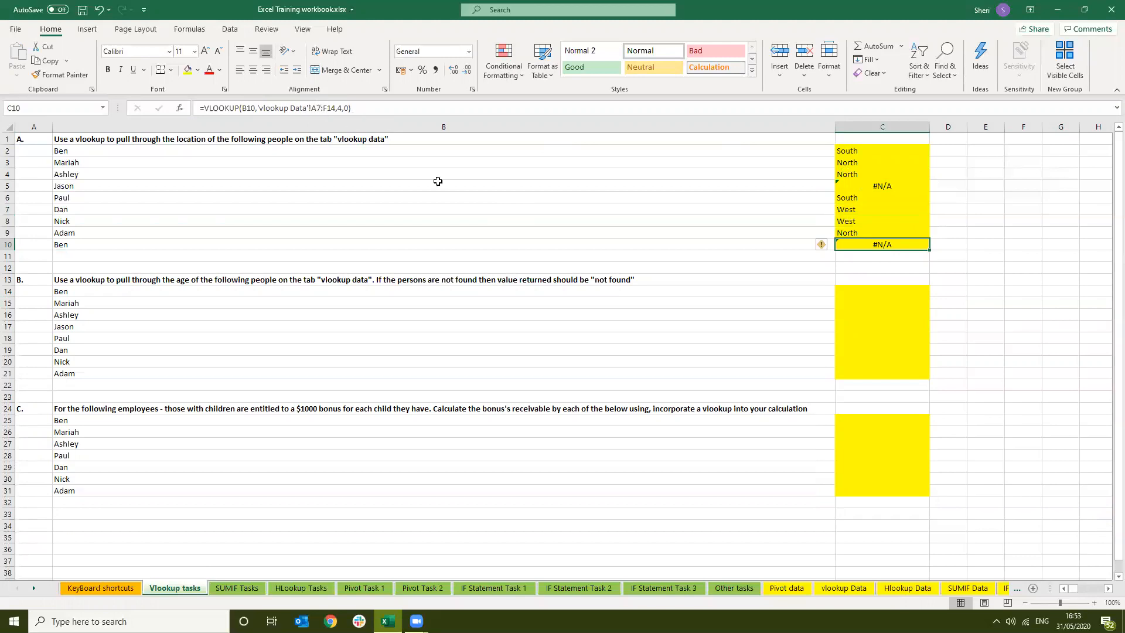
- Highlight A7:F14 on the vlookup Data sheet to examine the range C10 searches, and return to the Vlookup tasks sheet
click(789, 588)
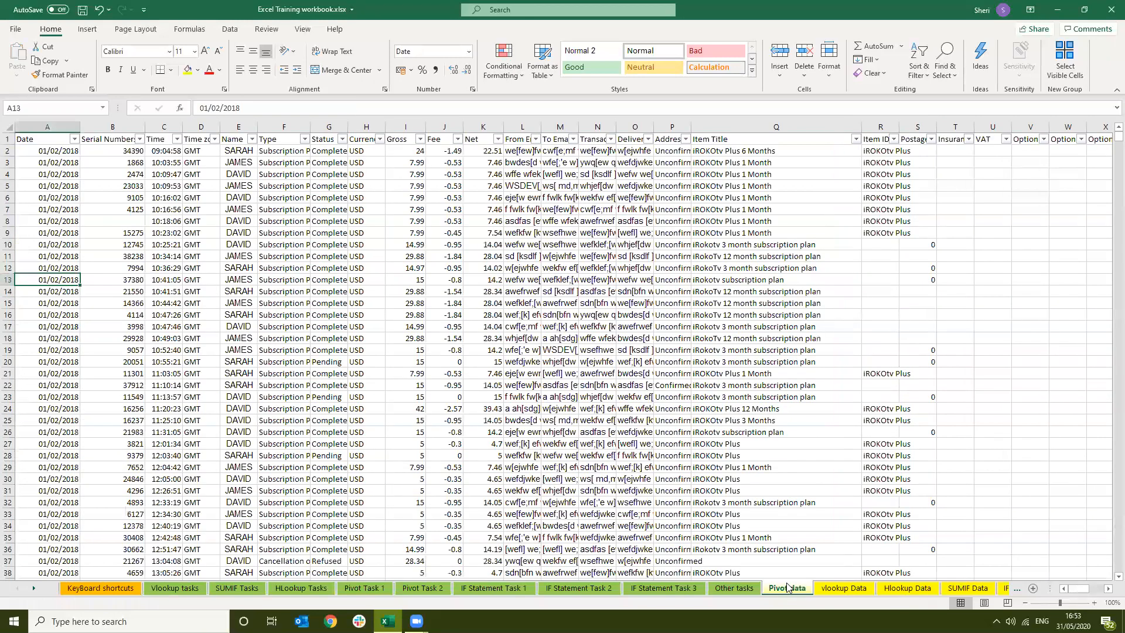
click(845, 588)
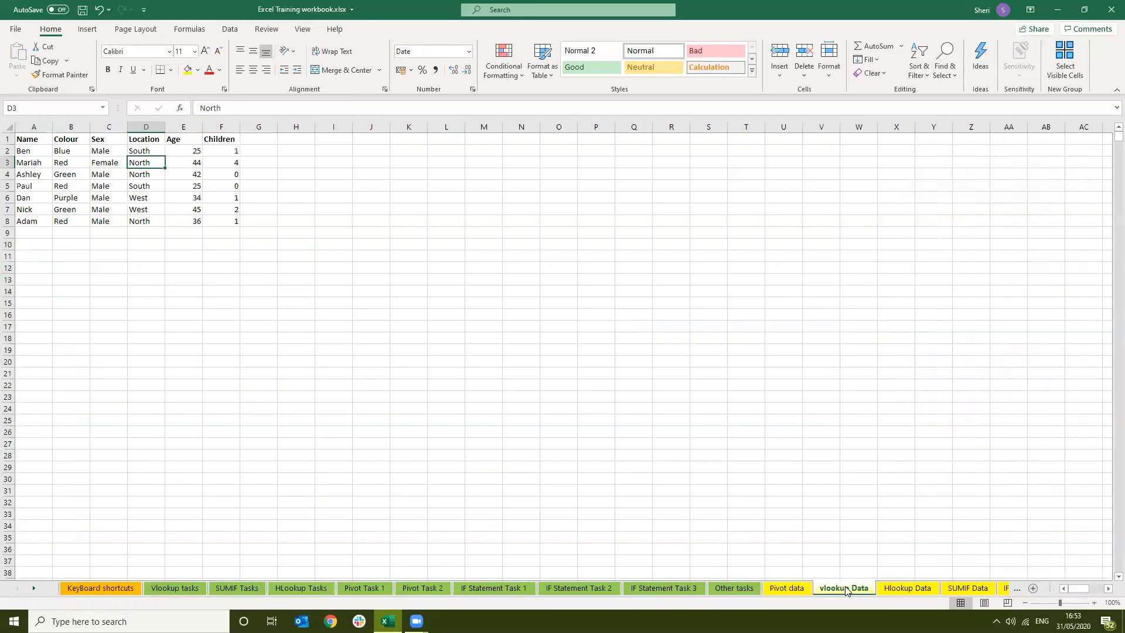
click(43, 209)
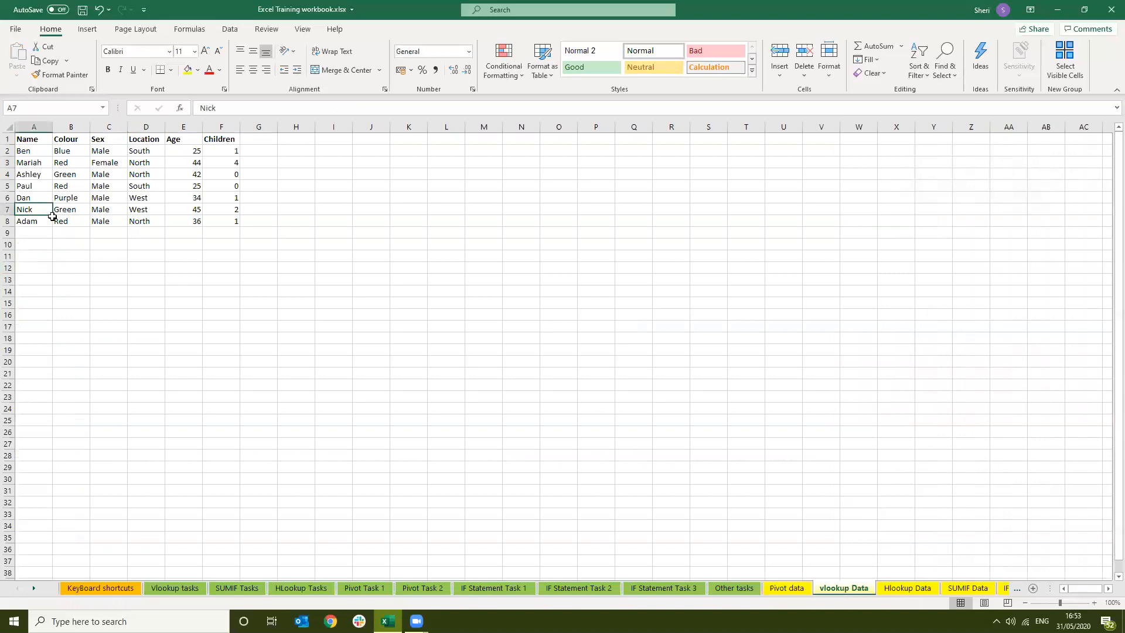
shift+click(223, 290)
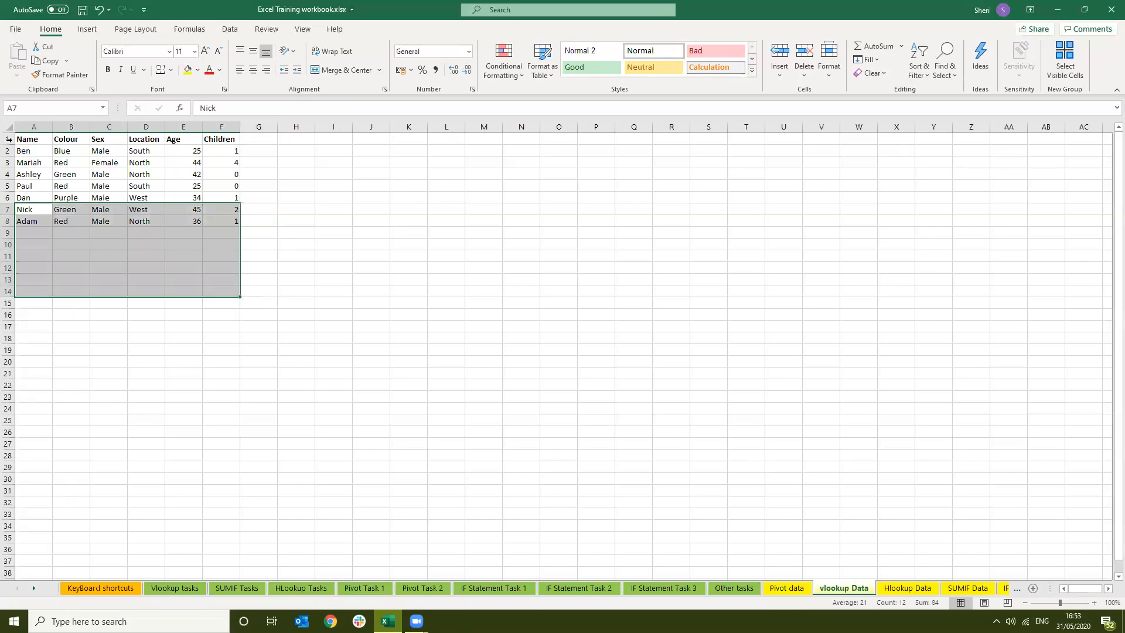
click(178, 589)
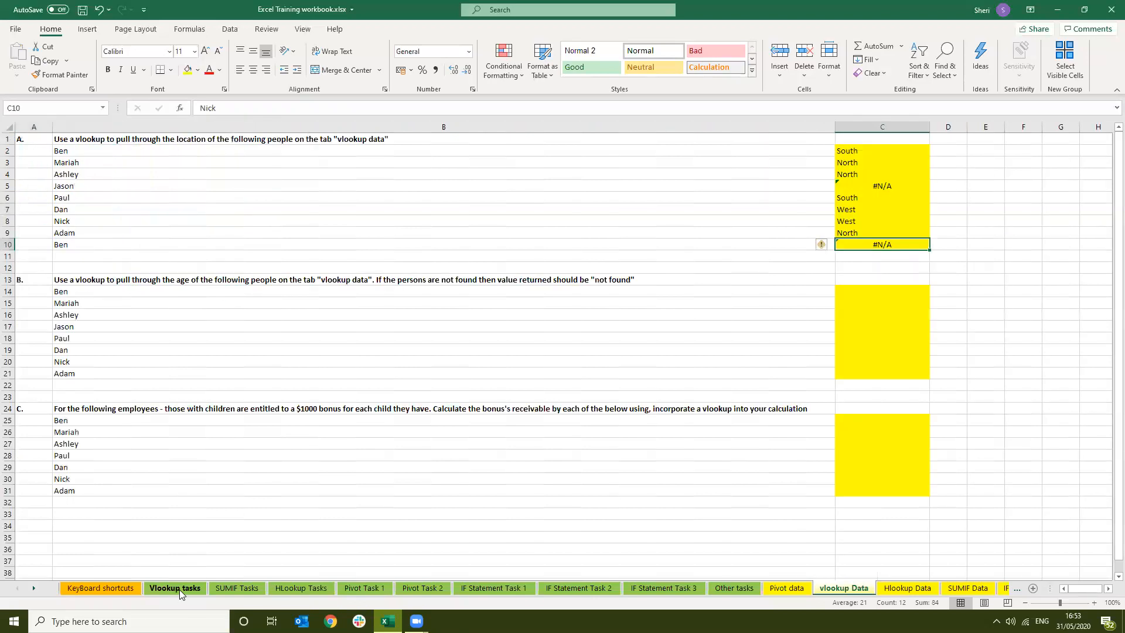
- Make the table array in C4's VLOOKUP formula absolute as $A$1:$F$8
click(863, 183)
key(Up)
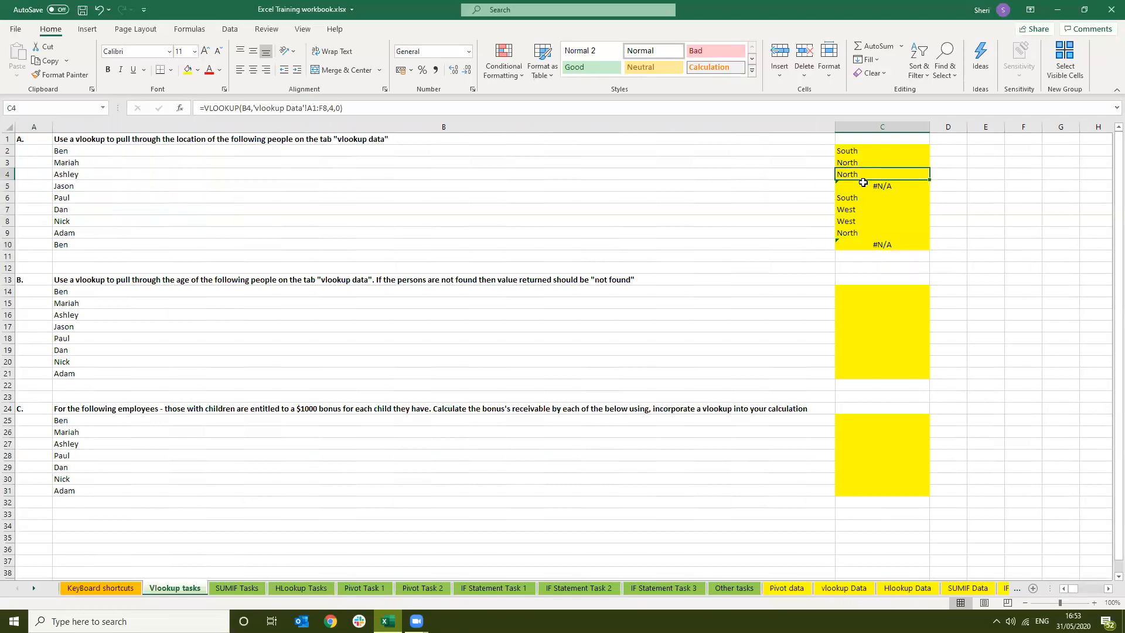
click(316, 109)
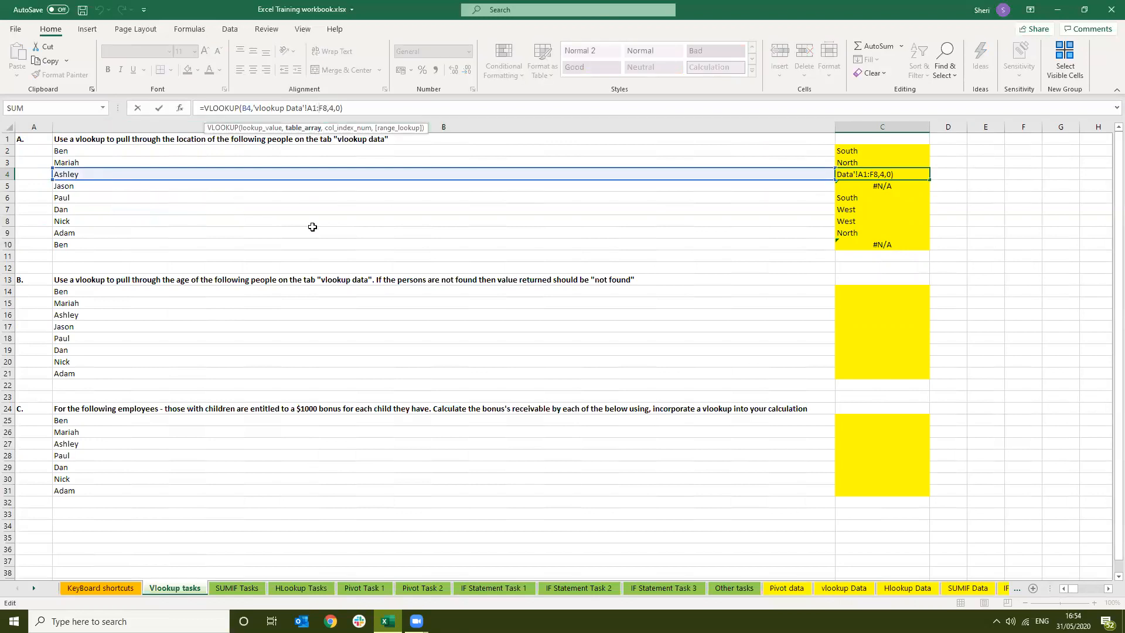
key(F4)
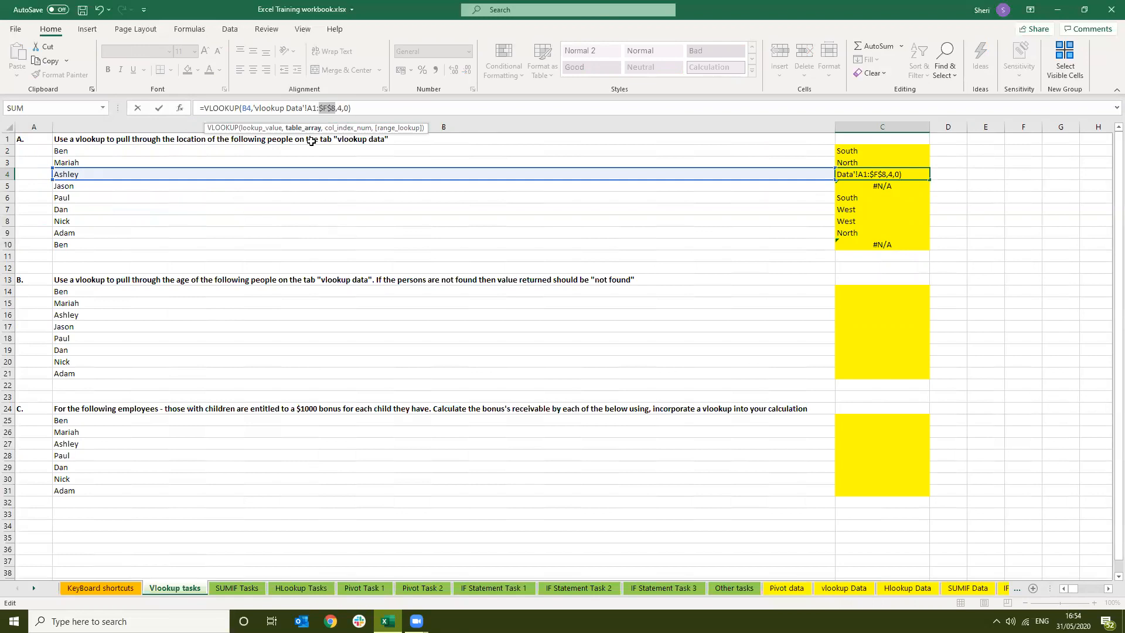
click(312, 107)
key(F4)
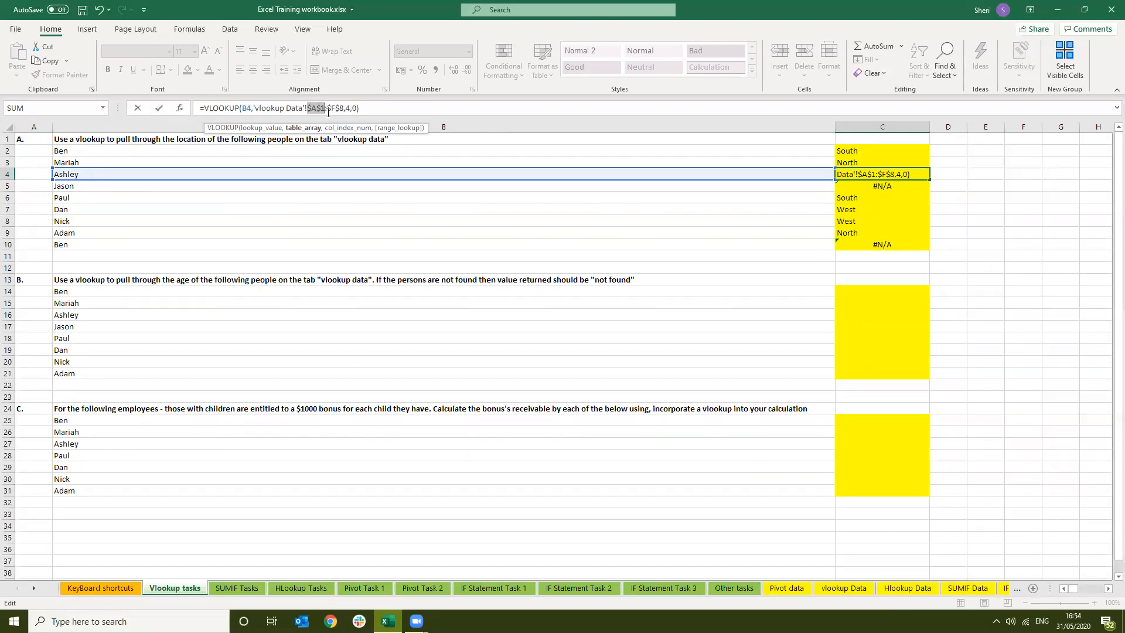
click(347, 109)
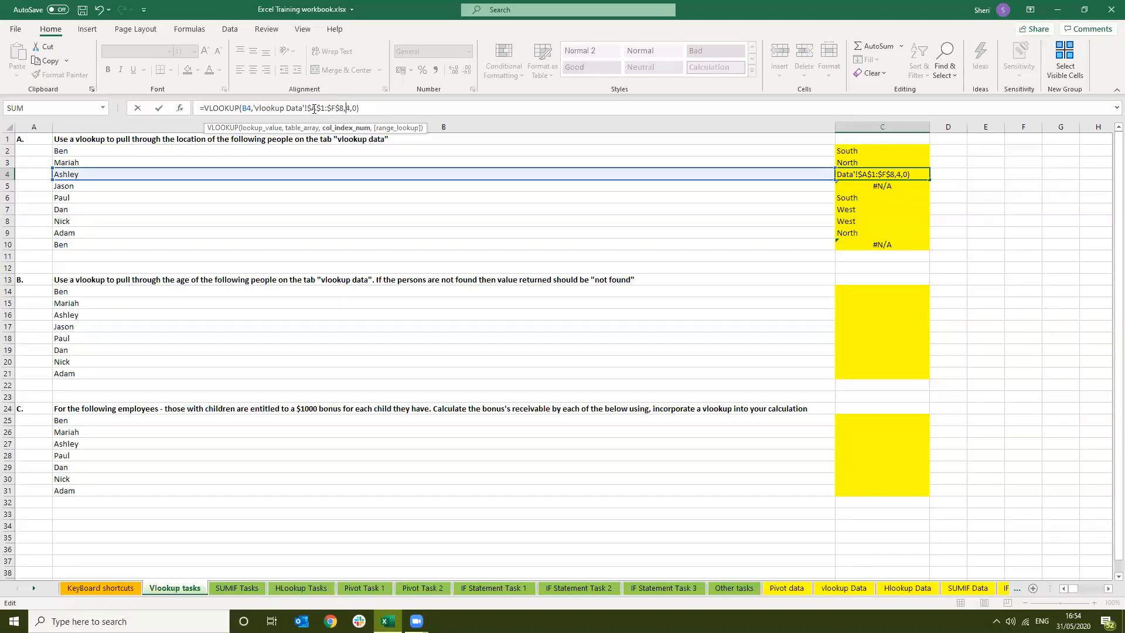
key(ctrl+Return)
- Copy the VLOOKUP formula from C4 down through C10
key(ctrl+c)
key(shift+Down)
key(shift+Down)
key(shift+Down)
key(shift+Down)
key(shift+Down)
key(shift+Down)
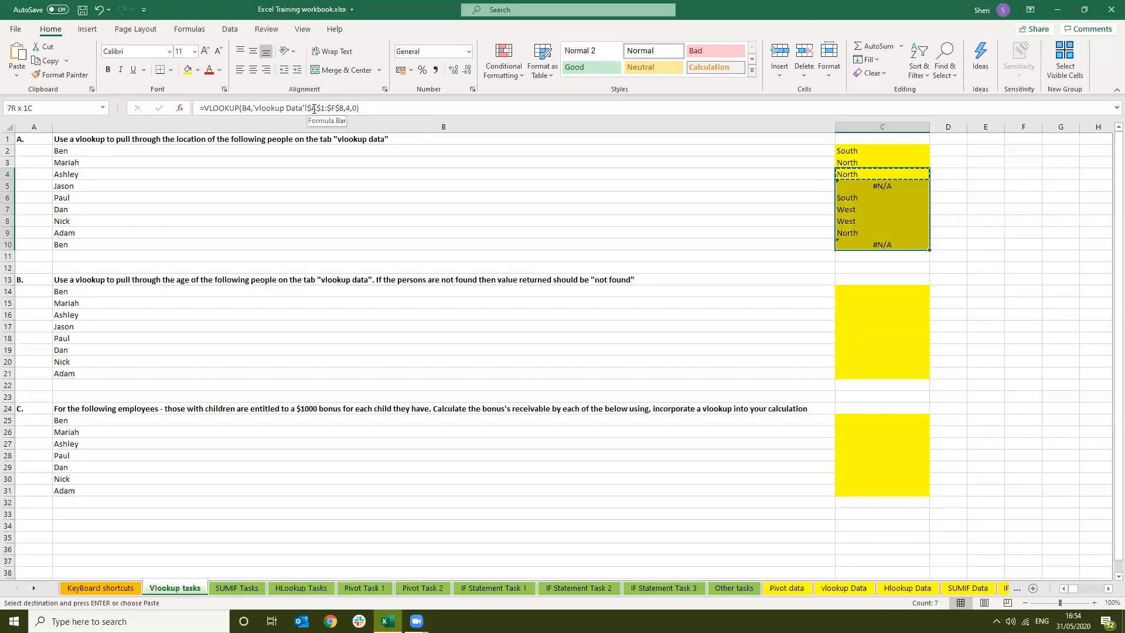
key(ctrl+v)
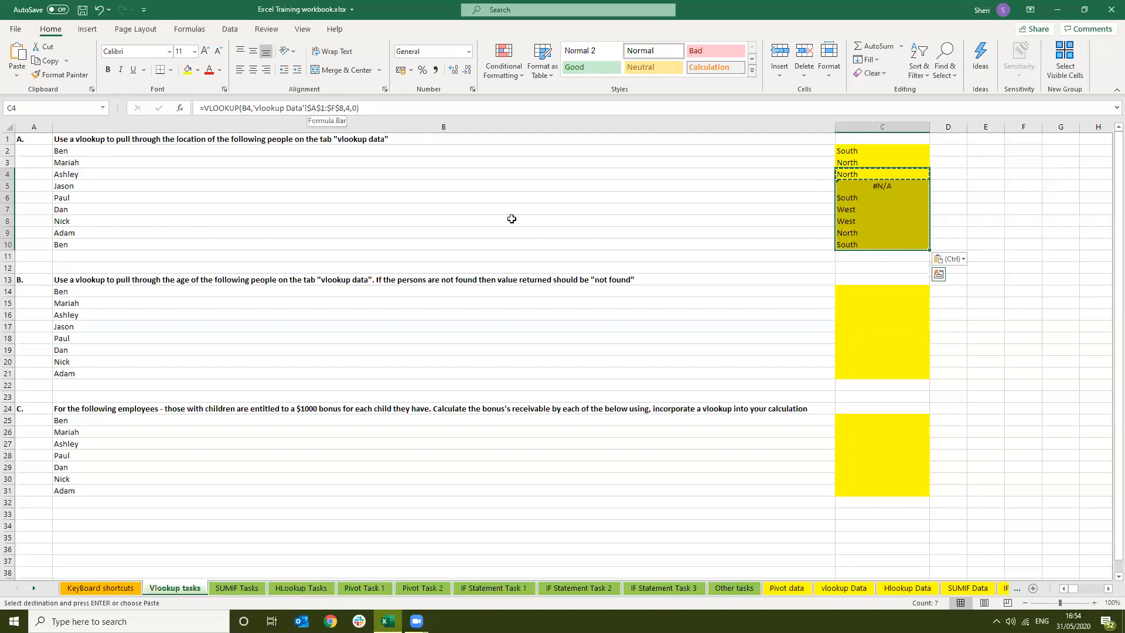
- Examine the lookup value and table array references in the copied task A formulas, ending on C5
click(858, 190)
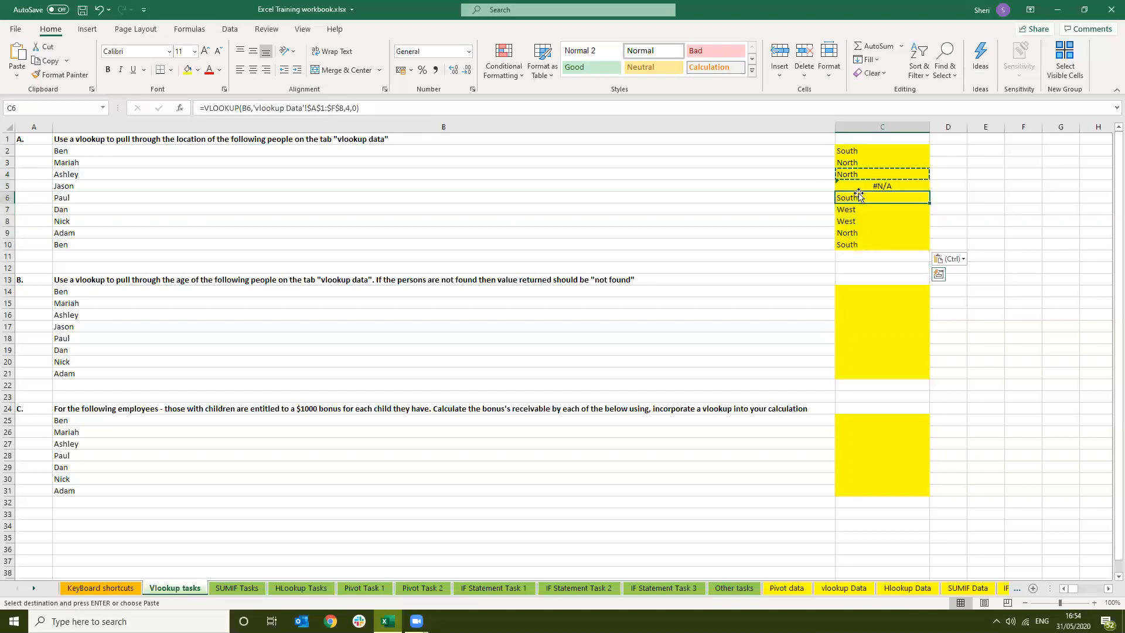
click(859, 195)
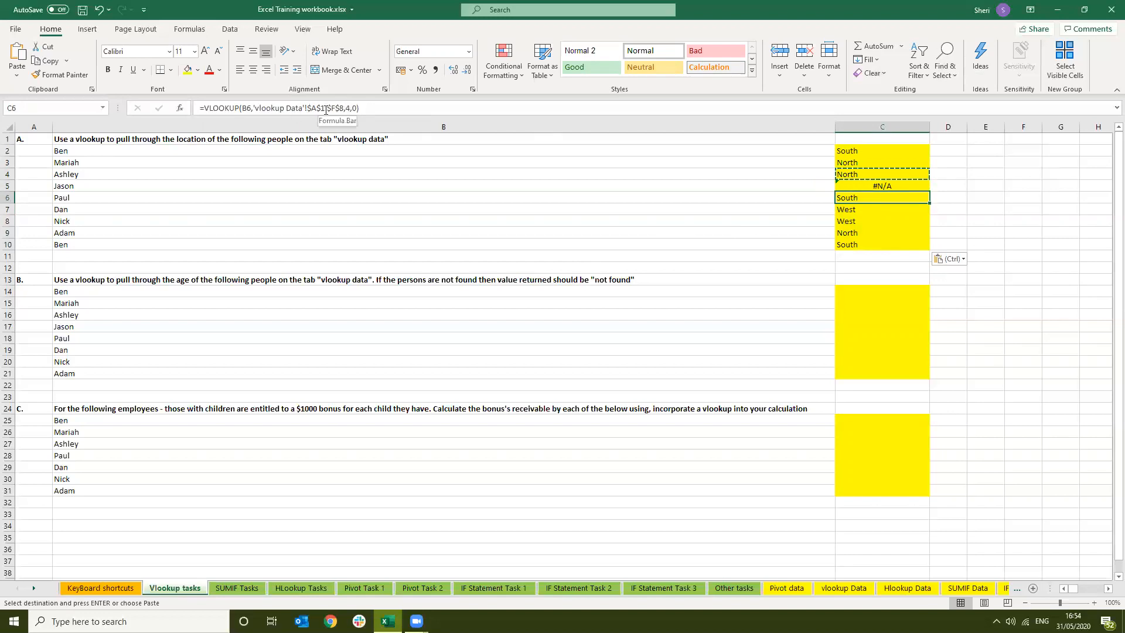
key(Left)
key(Down)
key(Left)
key(Up)
key(Right)
key(Right)
key(Down)
key(Down)
key(Down)
key(Down)
key(Up)
key(Up)
key(Up)
key(Up)
key(Up)
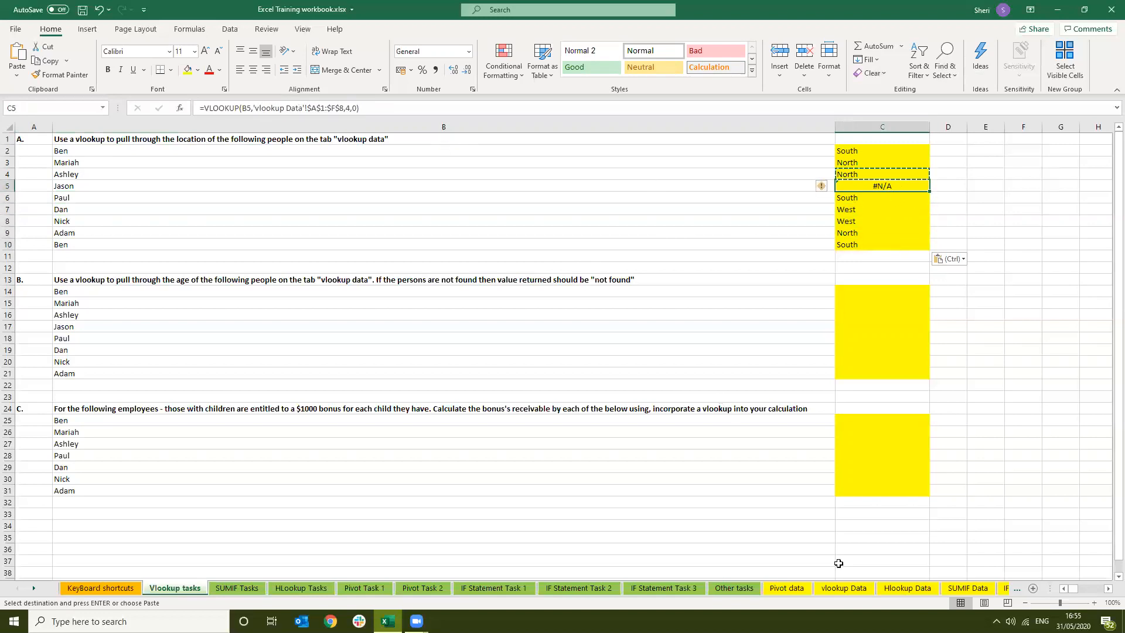
- Check the Name column on the vlookup Data sheet for the person in B5, and return to the Vlookup tasks sheet
click(844, 588)
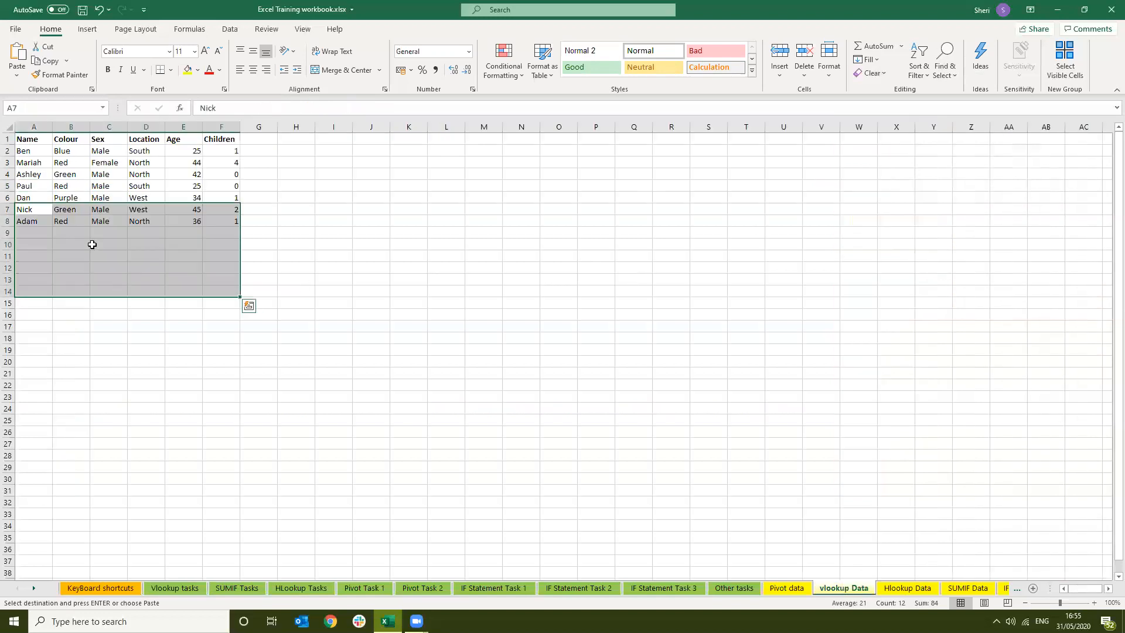
click(71, 235)
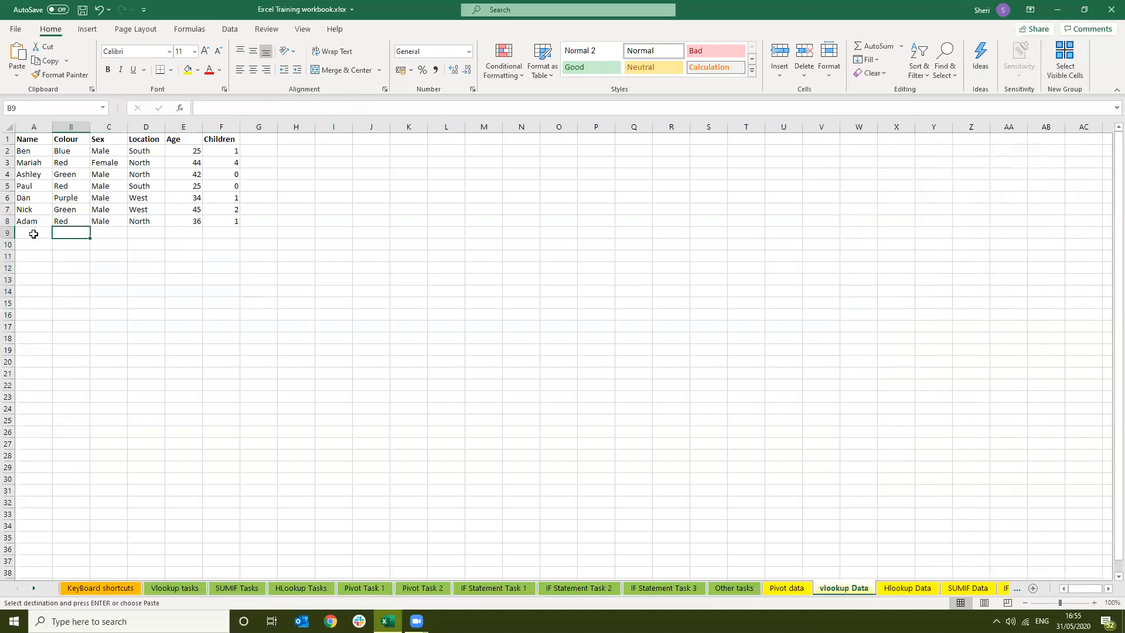
click(156, 589)
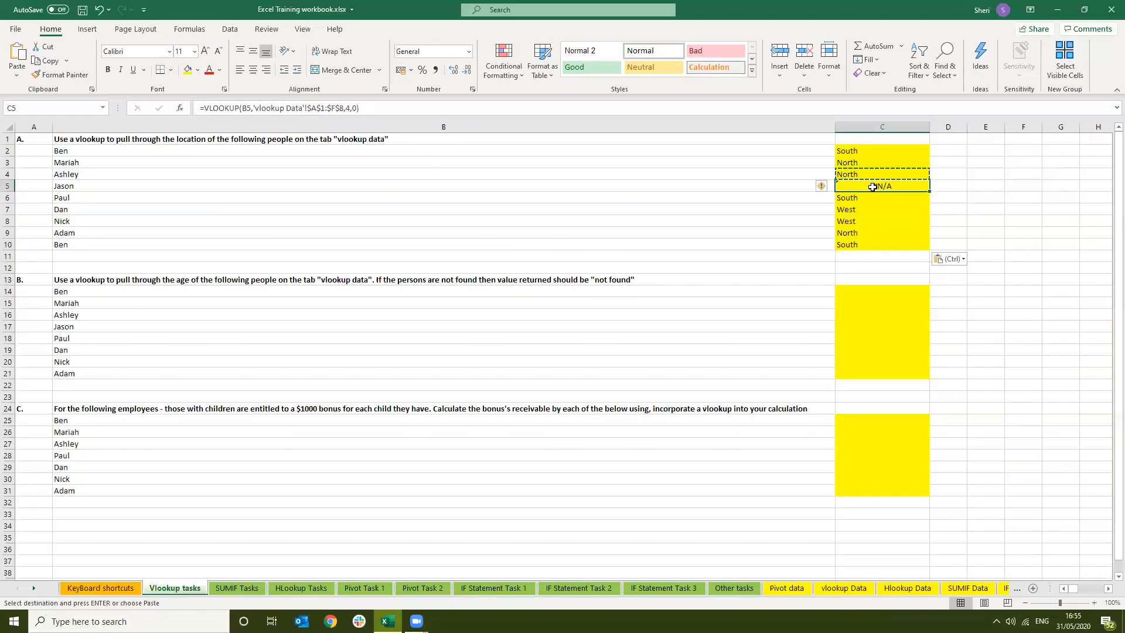
- Delete the additional task A entry in row 10 and select C6 to view its formula
click(8, 245)
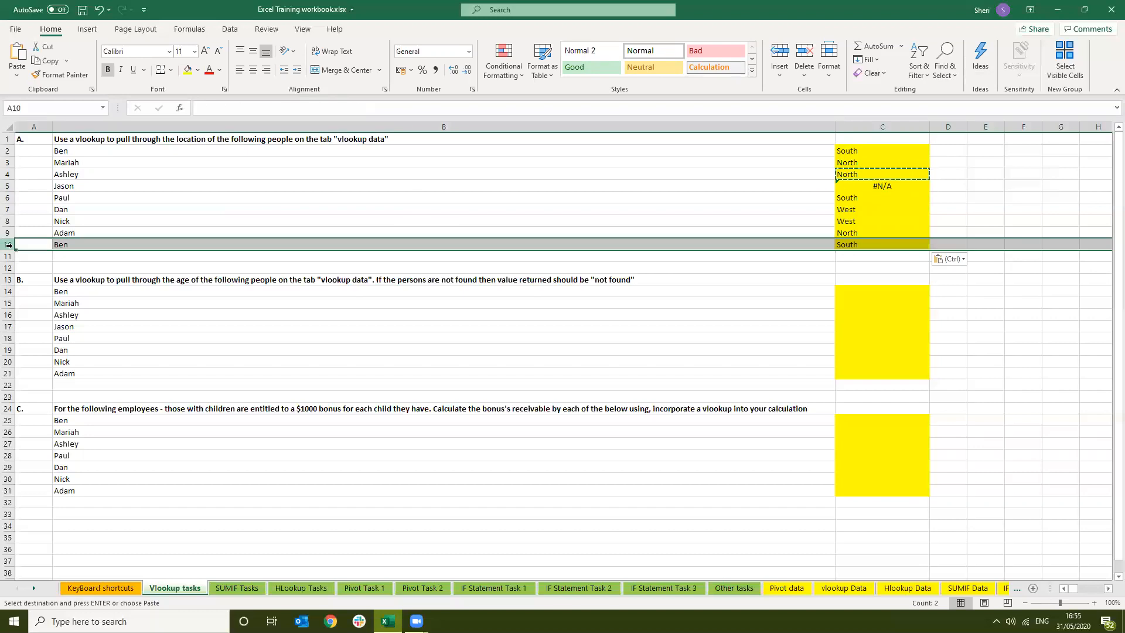
key(ctrl+minus)
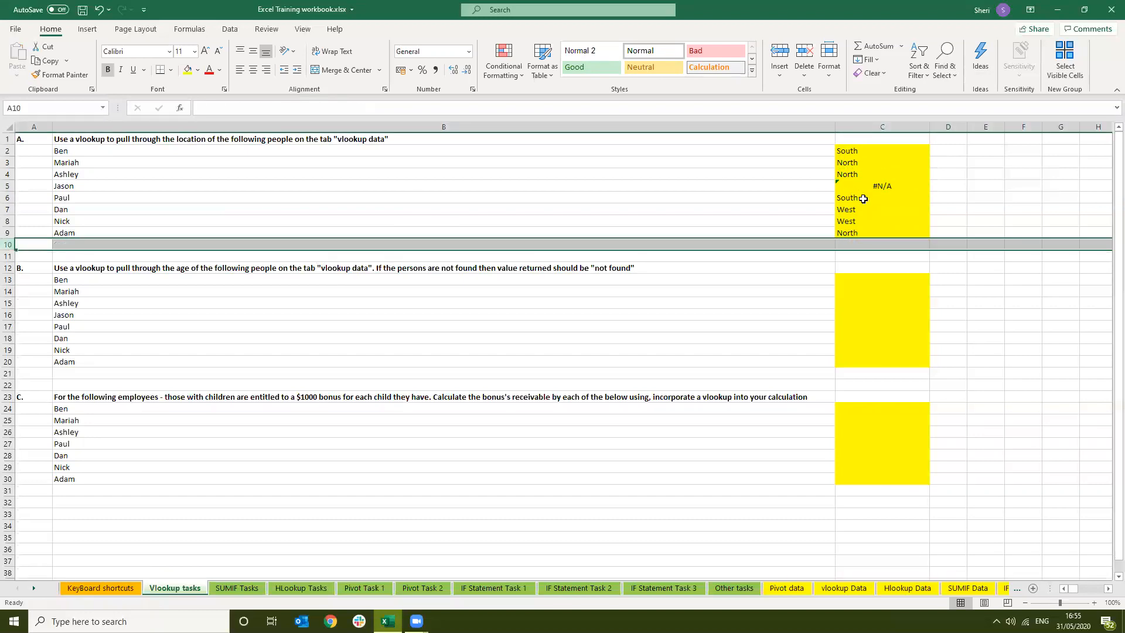
click(868, 207)
click(862, 195)
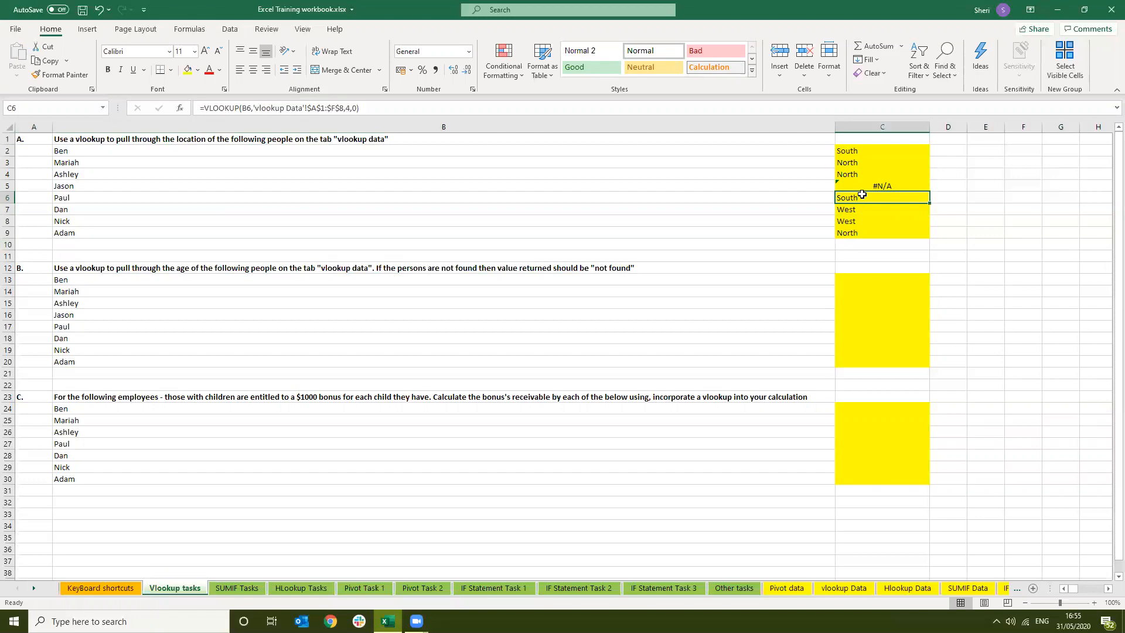
- Review the C5 result against the task B instruction in B12, and select C13
click(877, 280)
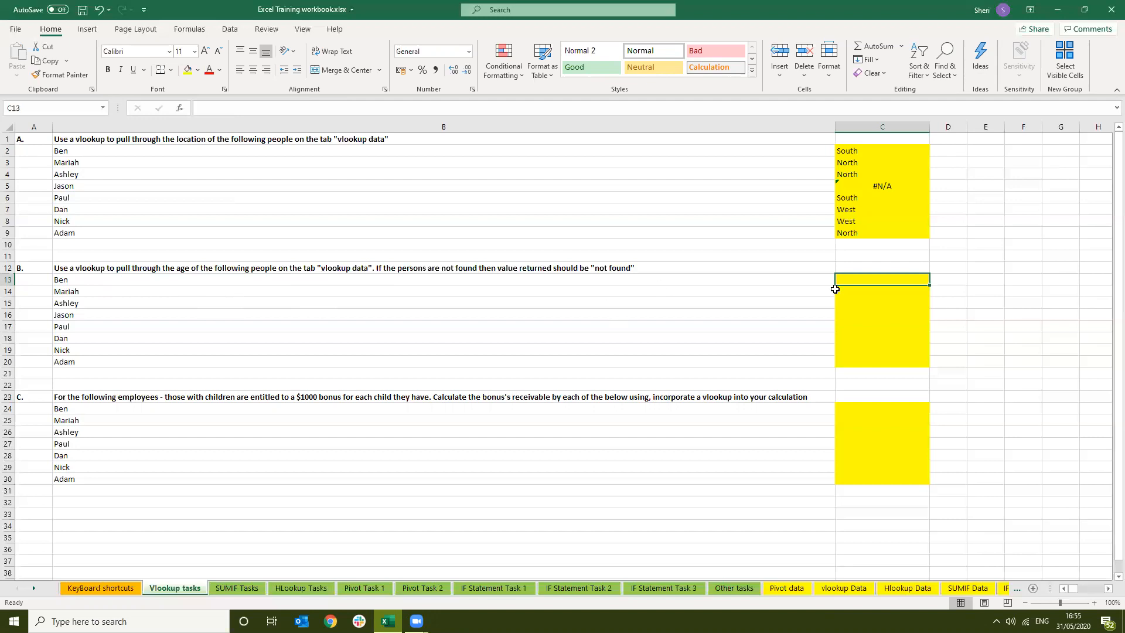
click(892, 184)
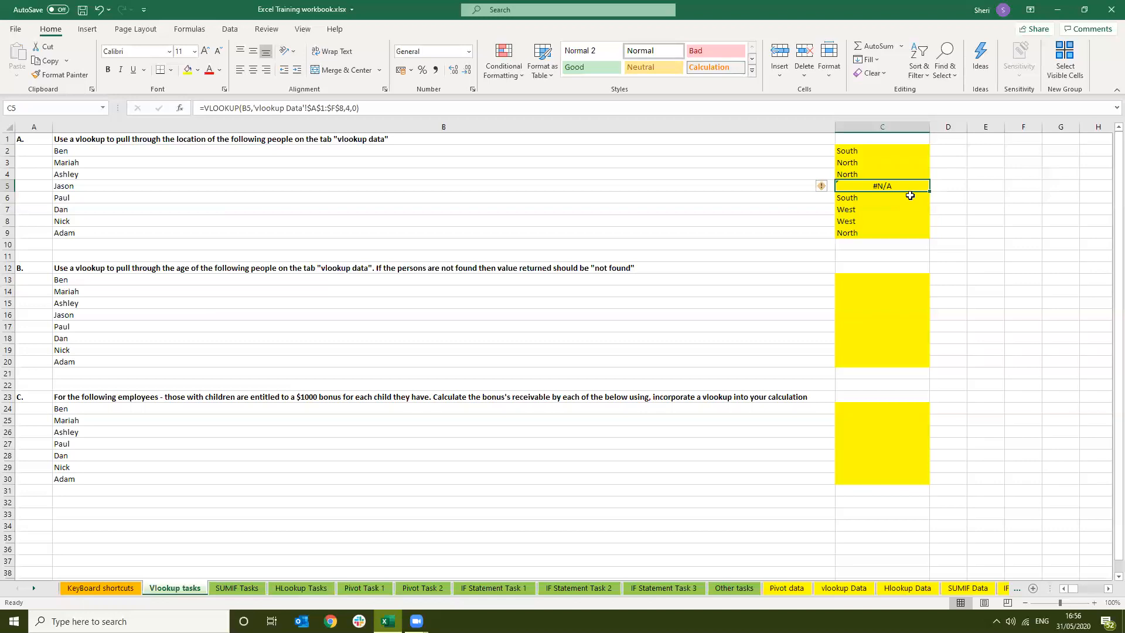
click(686, 272)
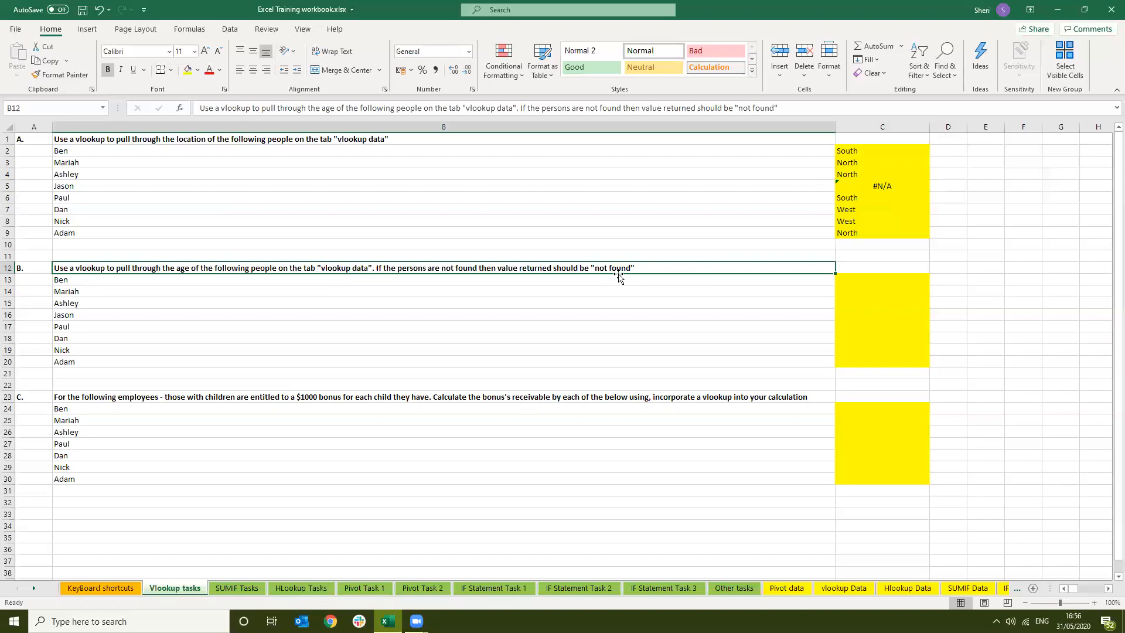
click(871, 281)
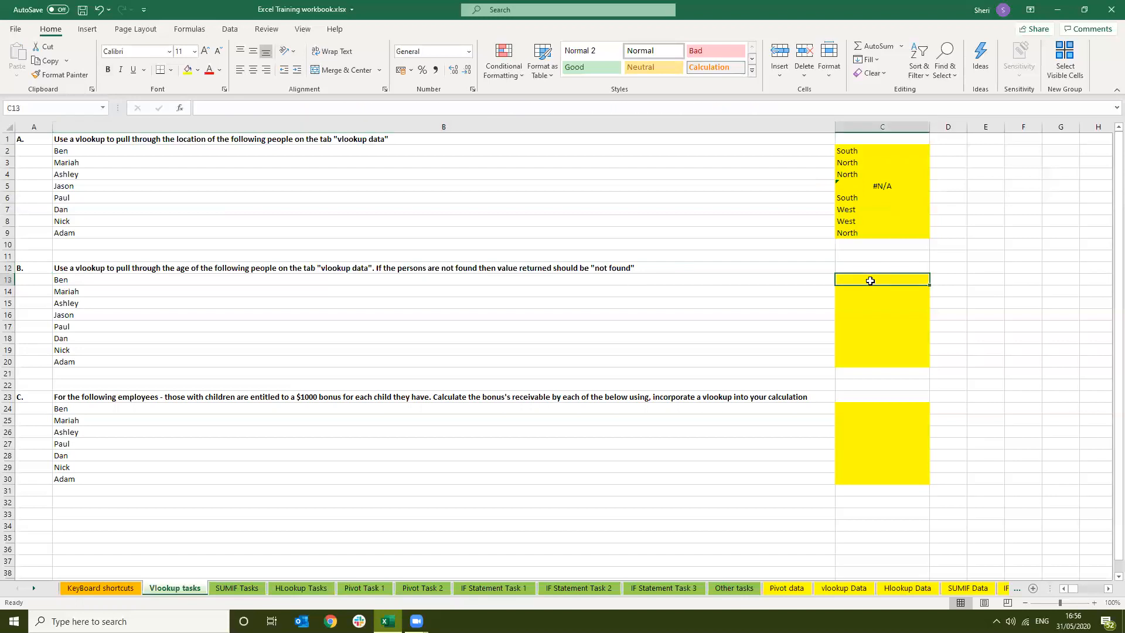
- Copy the VLOOKUP formula from C9 into C13 as the starting point for task B
click(845, 234)
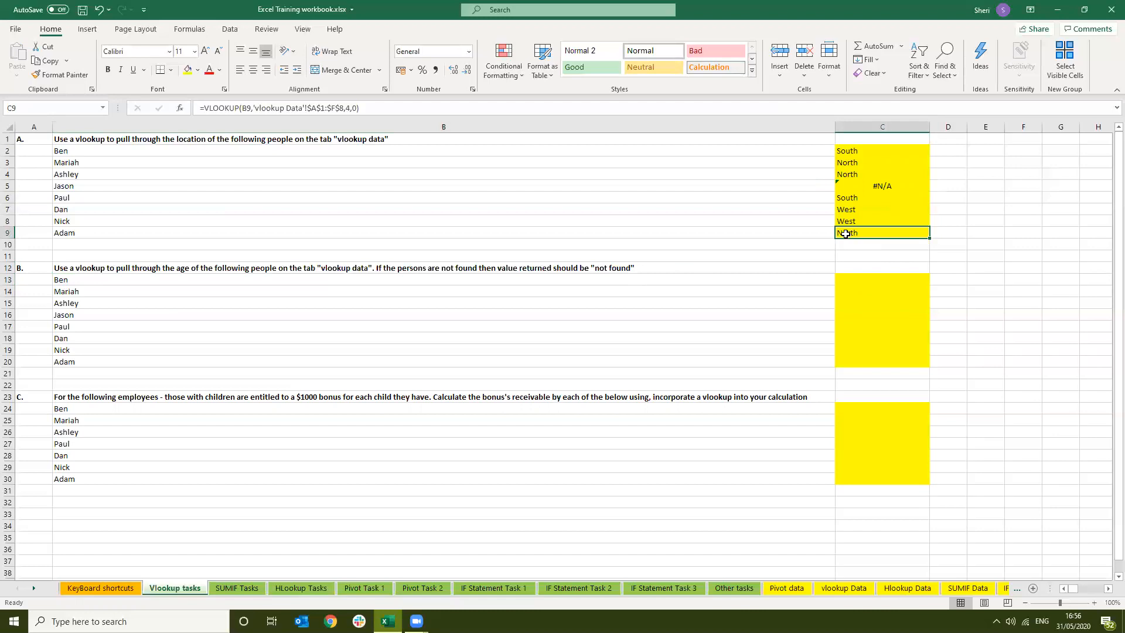
click(856, 278)
click(862, 230)
key(ctrl+c)
key(Down)
key(Down)
key(Down)
key(Down)
key(ctrl+v)
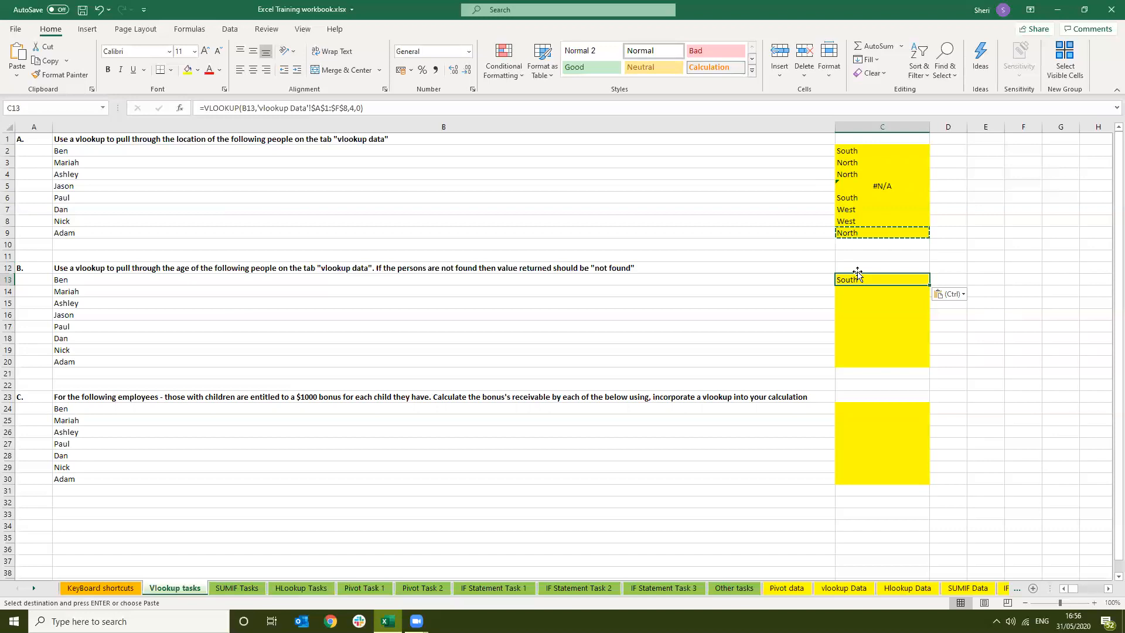
- Highlight the Location and Age columns on the vlookup Data sheet to compare their positions, and return to the Vlookup tasks sheet
click(836, 588)
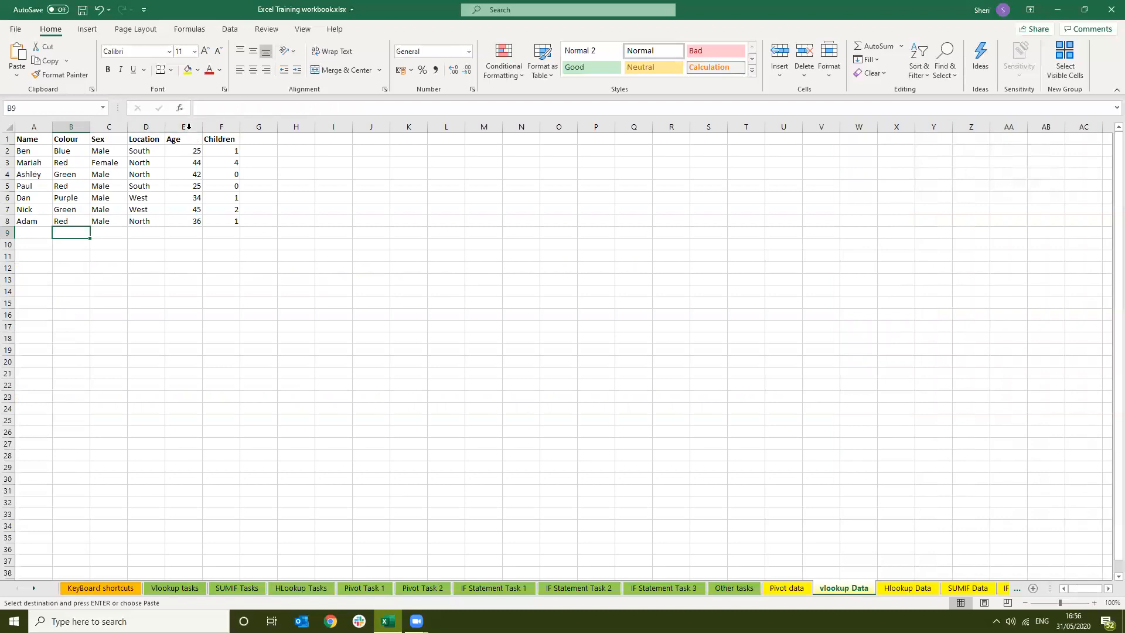
click(146, 139)
key(ctrl+space)
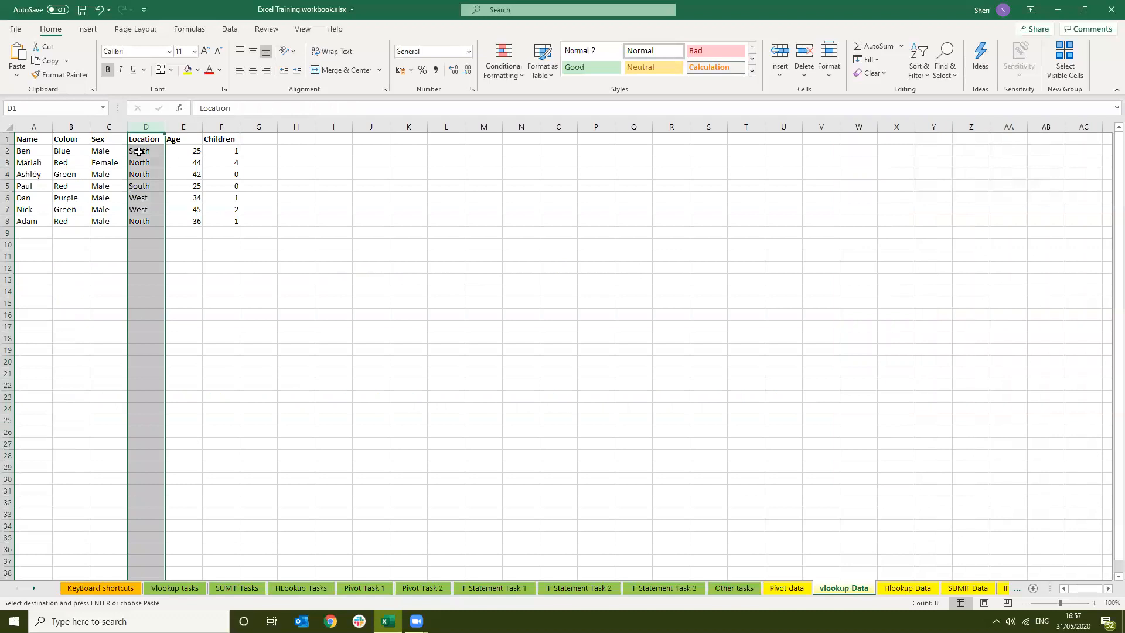
click(176, 138)
click(191, 125)
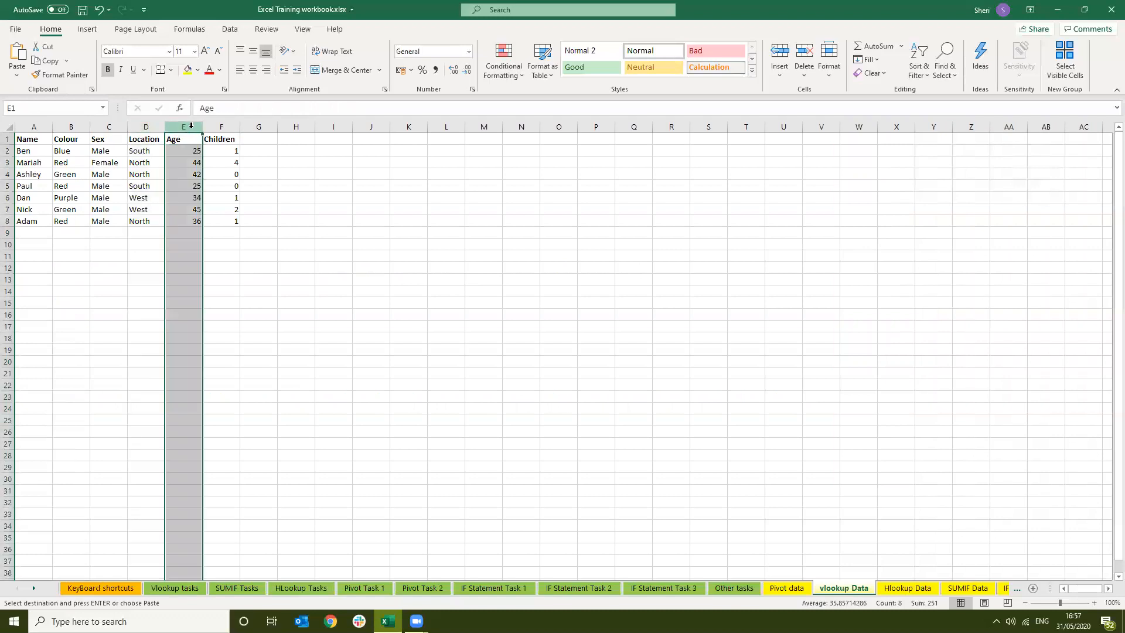
click(169, 589)
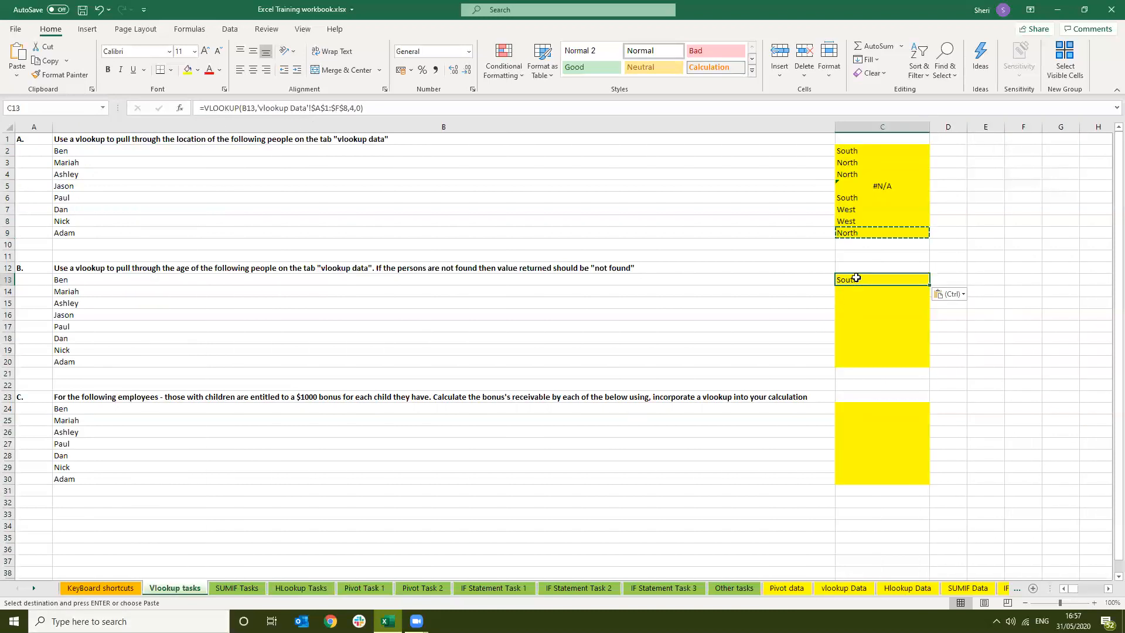
- Set the column index number in C13's VLOOKUP formula to 5
click(355, 107)
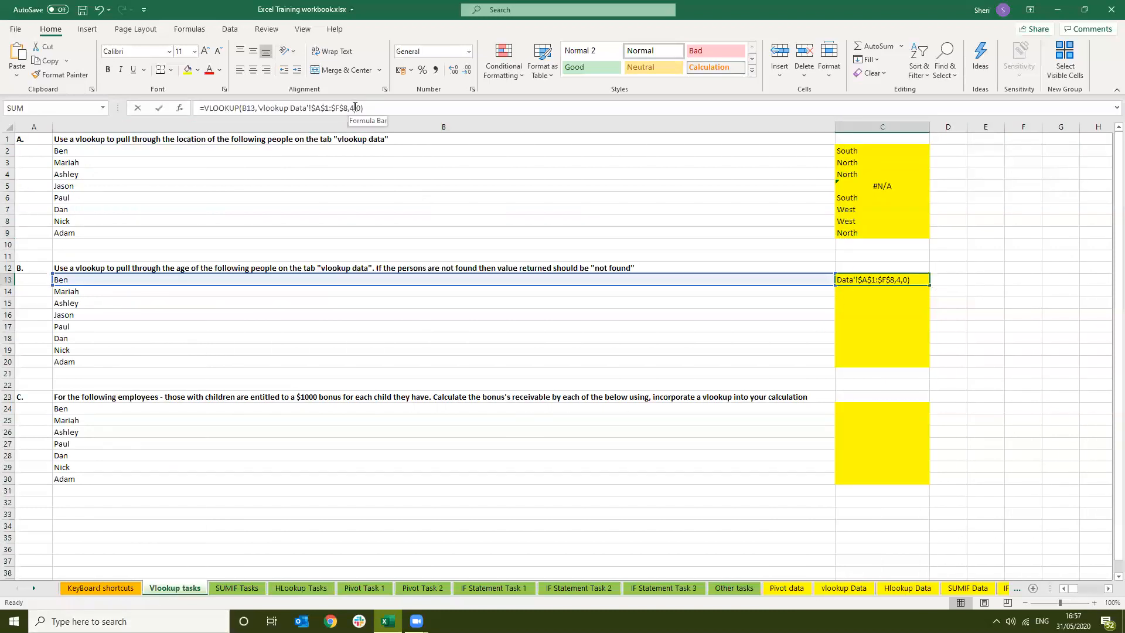
key(BackSpace)
text(5)
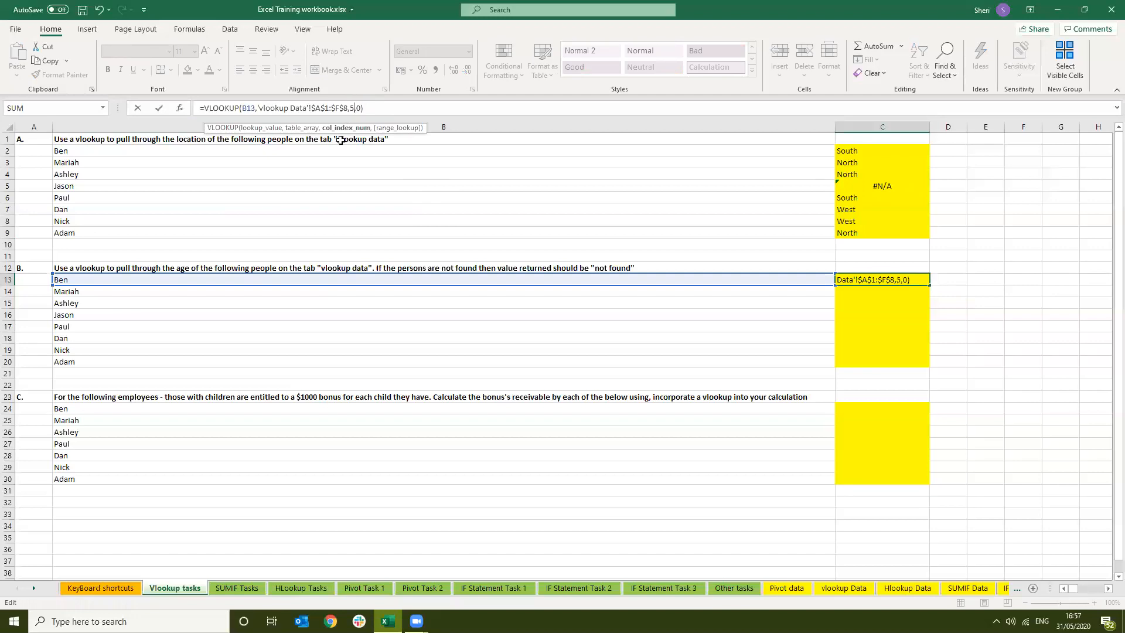
key(Return)
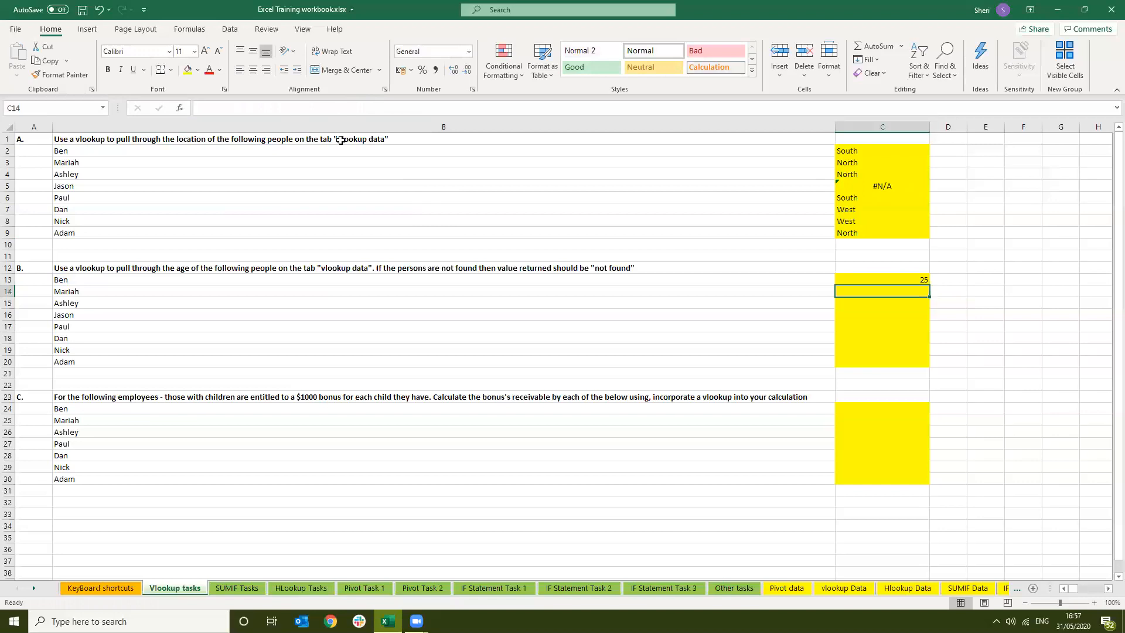
- Copy the age VLOOKUP formula from C13 down through C20
key(Up)
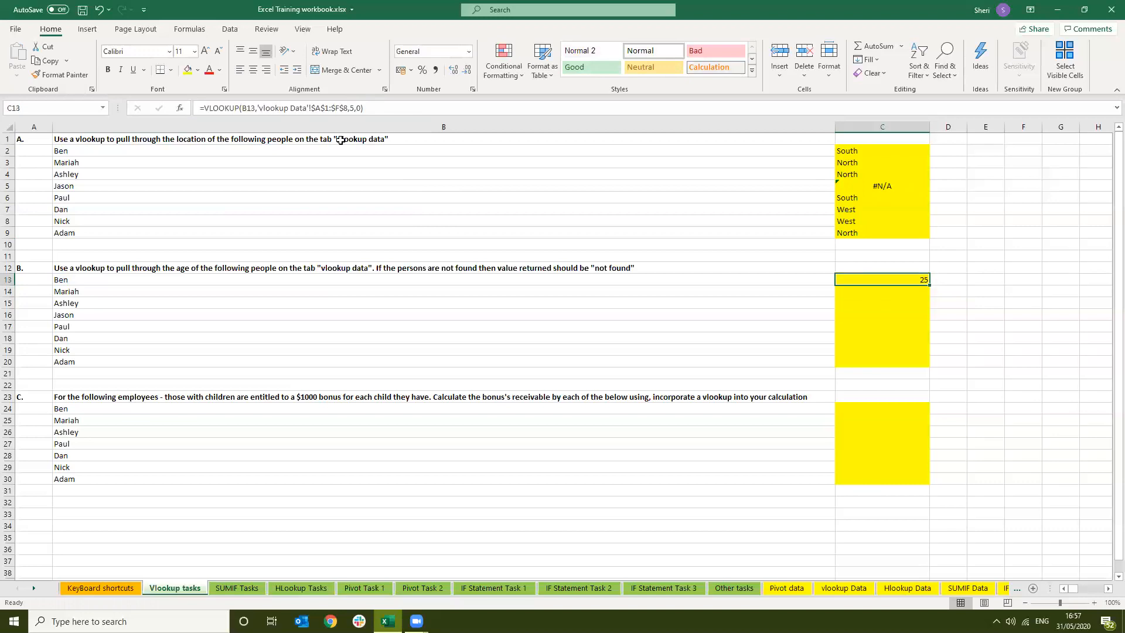
key(ctrl+c)
key(shift+Down)
key(shift+Down)
key(shift+Down)
key(shift+Down)
key(shift+Down)
key(shift+Down)
key(shift+Down)
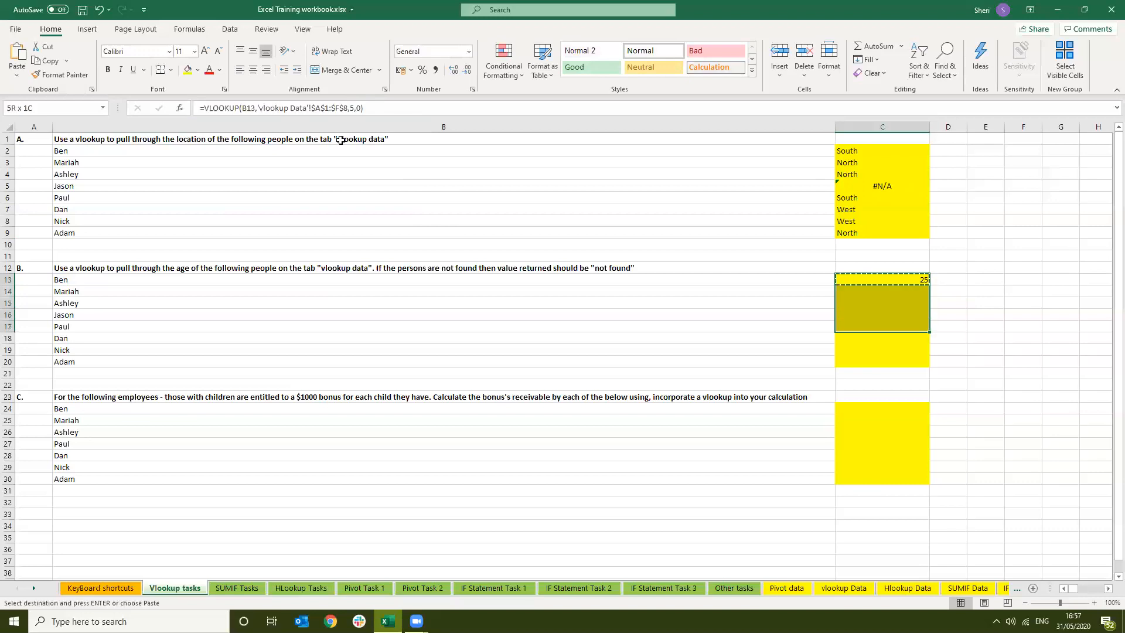
key(ctrl+v)
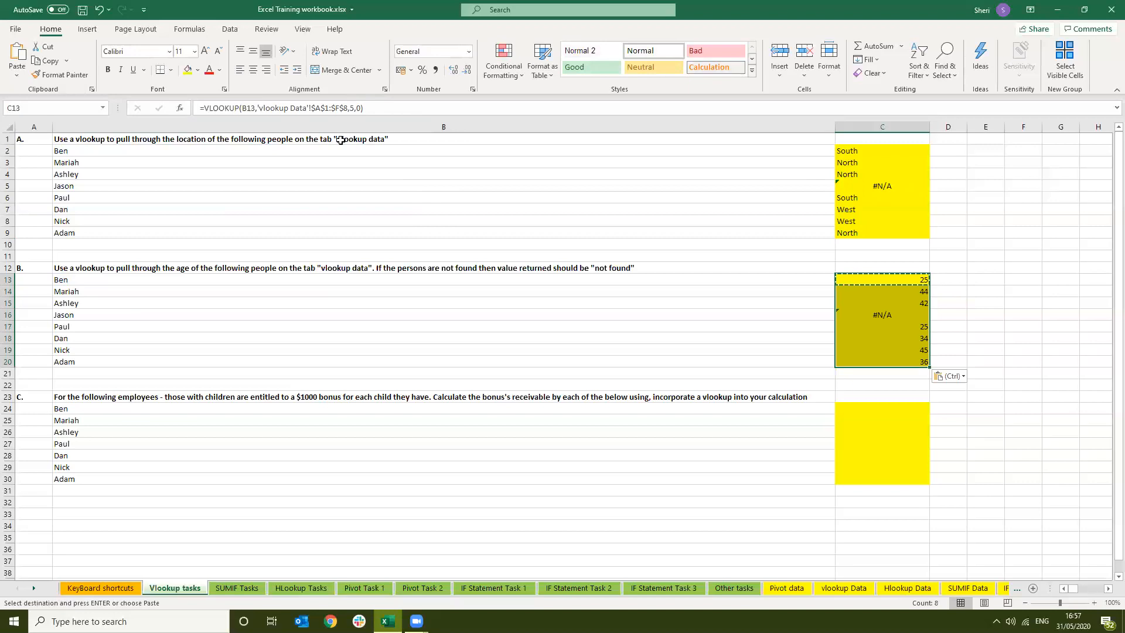
- Examine the age formulas from C13 to C16 and the name in B16, and select the empty cell E2
key(Down)
key(Down)
key(Down)
key(Up)
key(Up)
key(Down)
key(Down)
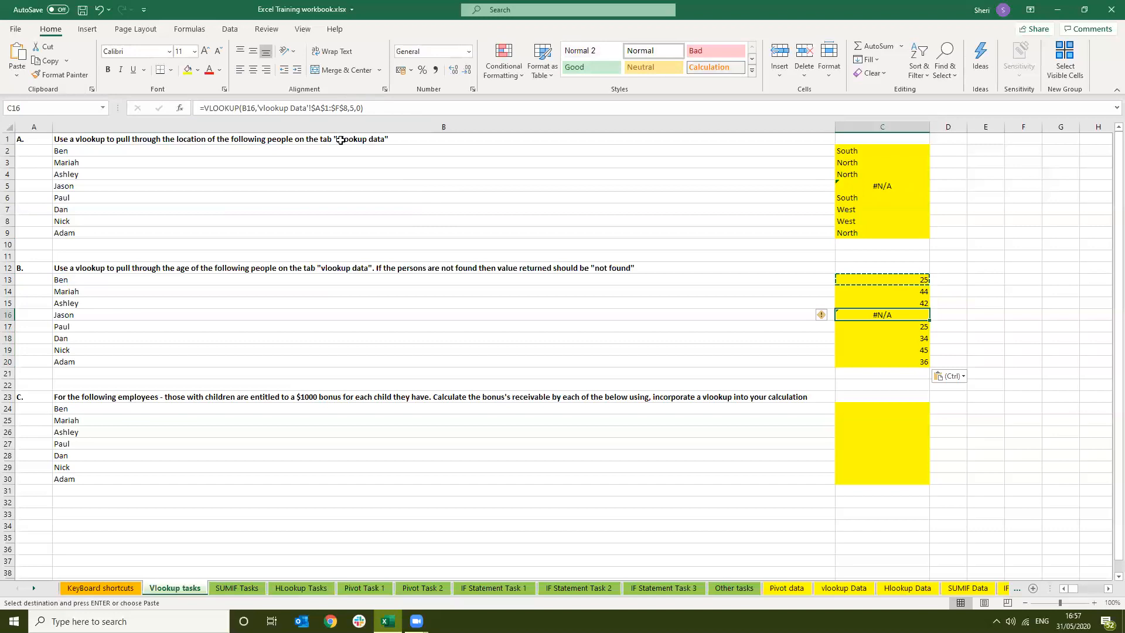
key(Left)
key(Right)
key(Up)
key(Up)
key(Up)
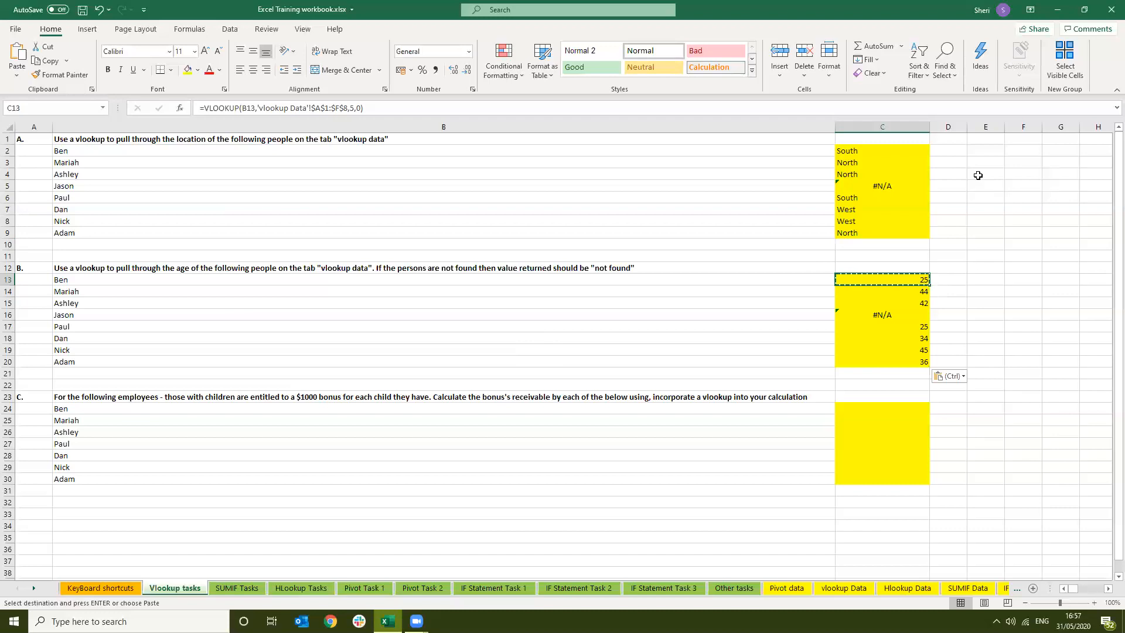
click(994, 148)
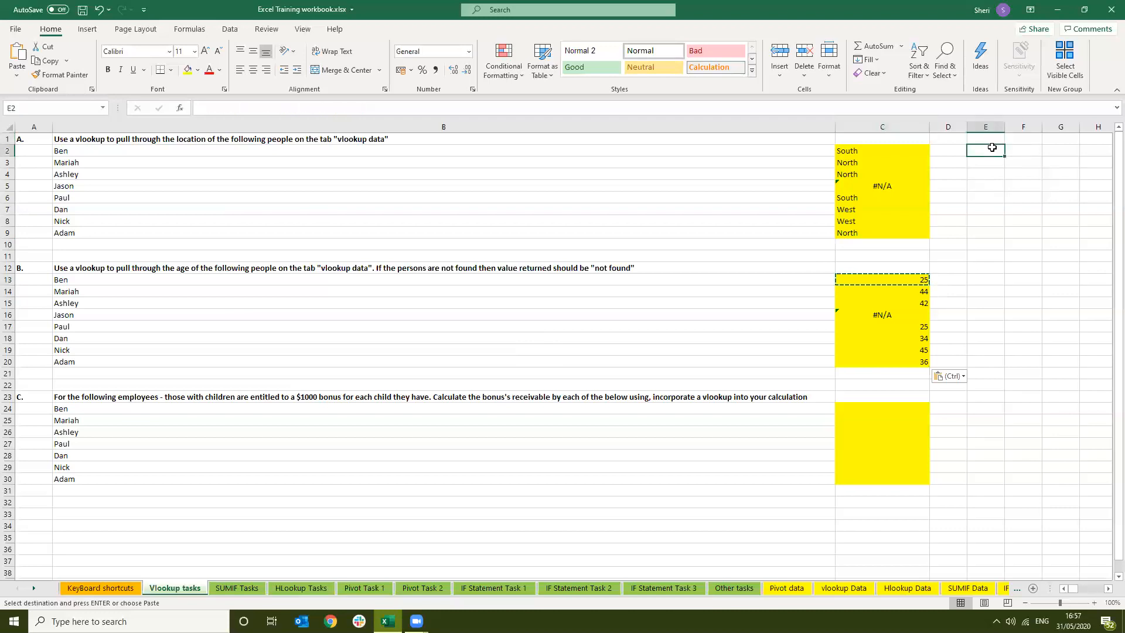
click(990, 373)
drag(974, 138, 979, 485)
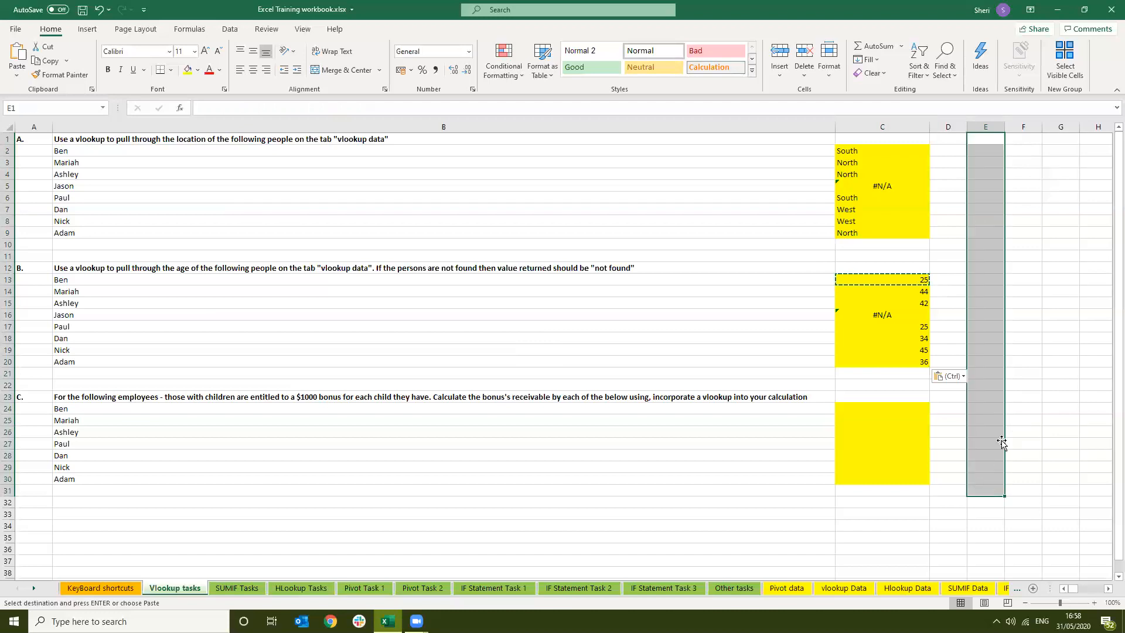
click(982, 388)
click(983, 375)
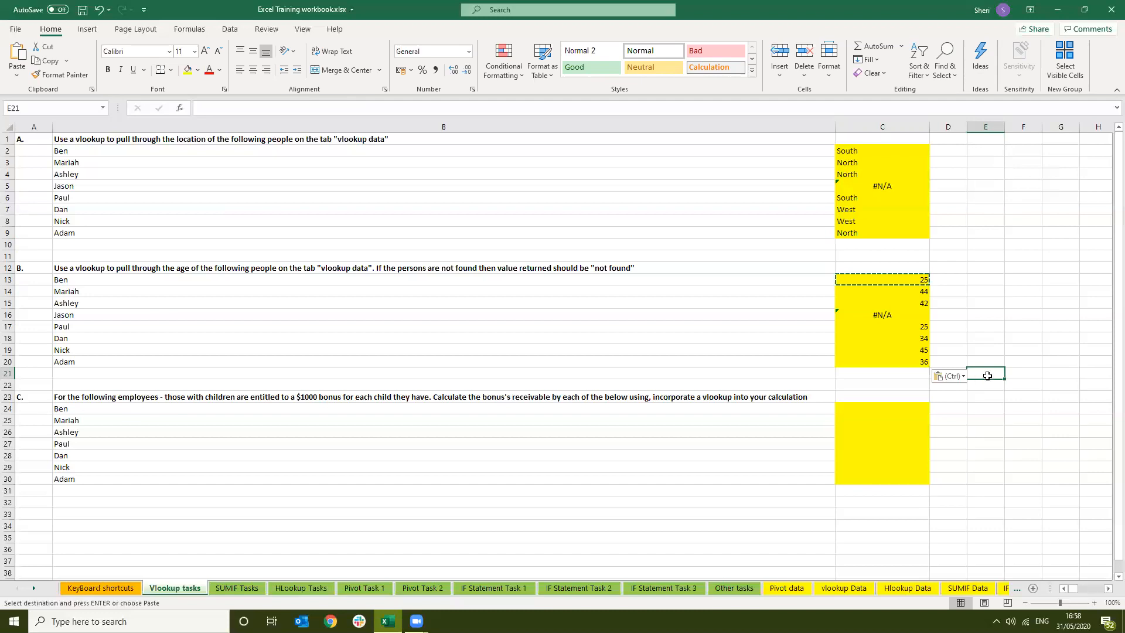
key(Right)
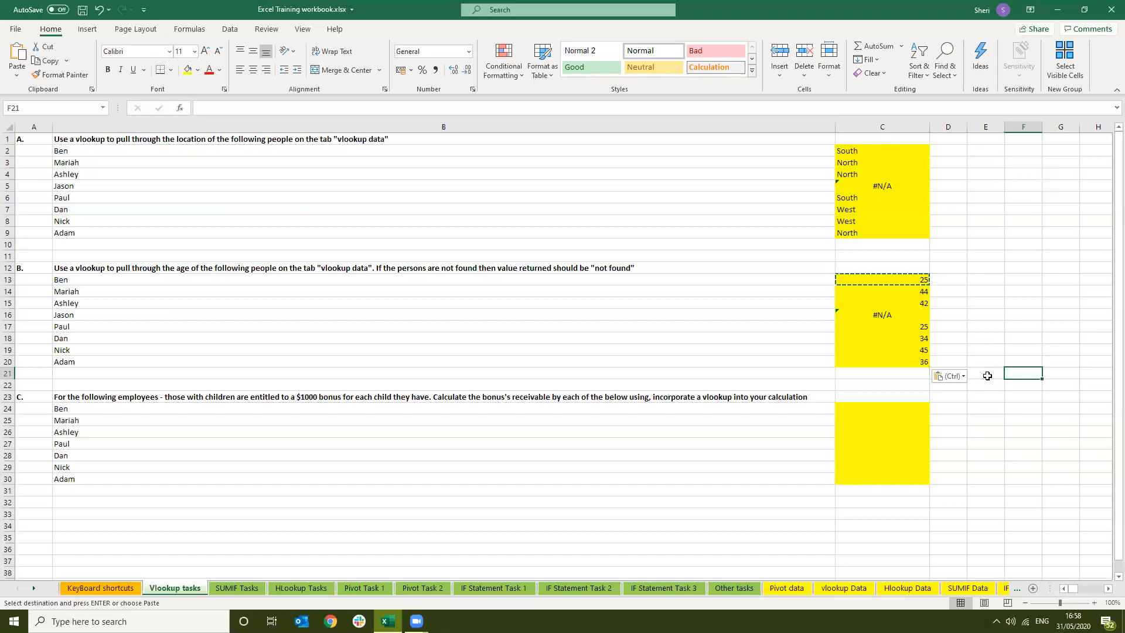
- Wrap the VLOOKUP formula in C13 in an IFERROR function that returns 0 on an error
click(911, 280)
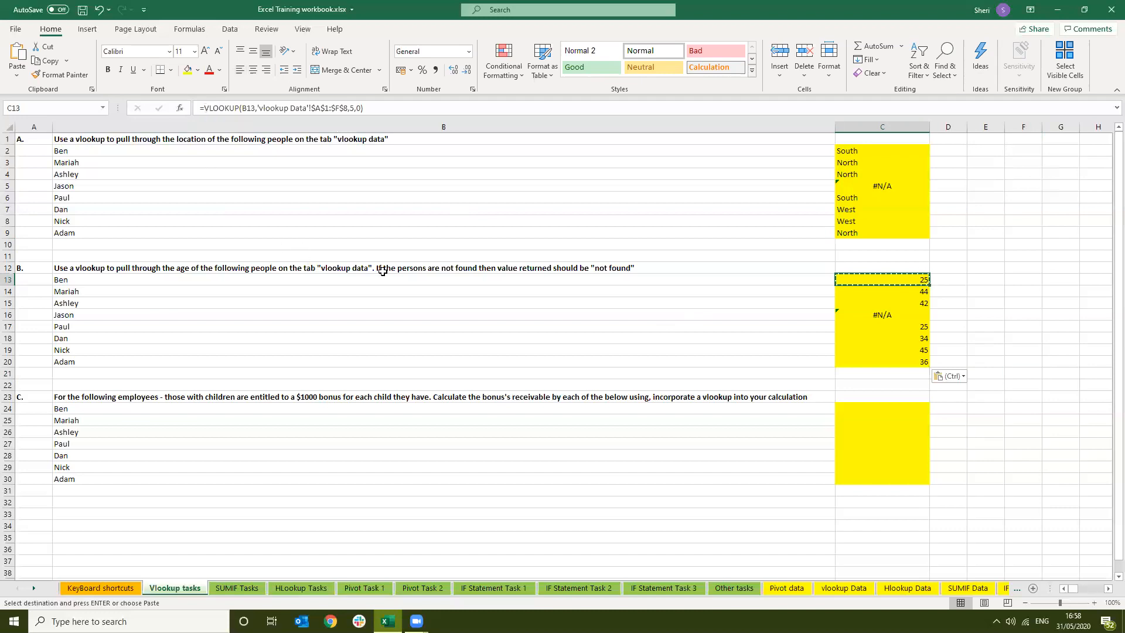
click(202, 108)
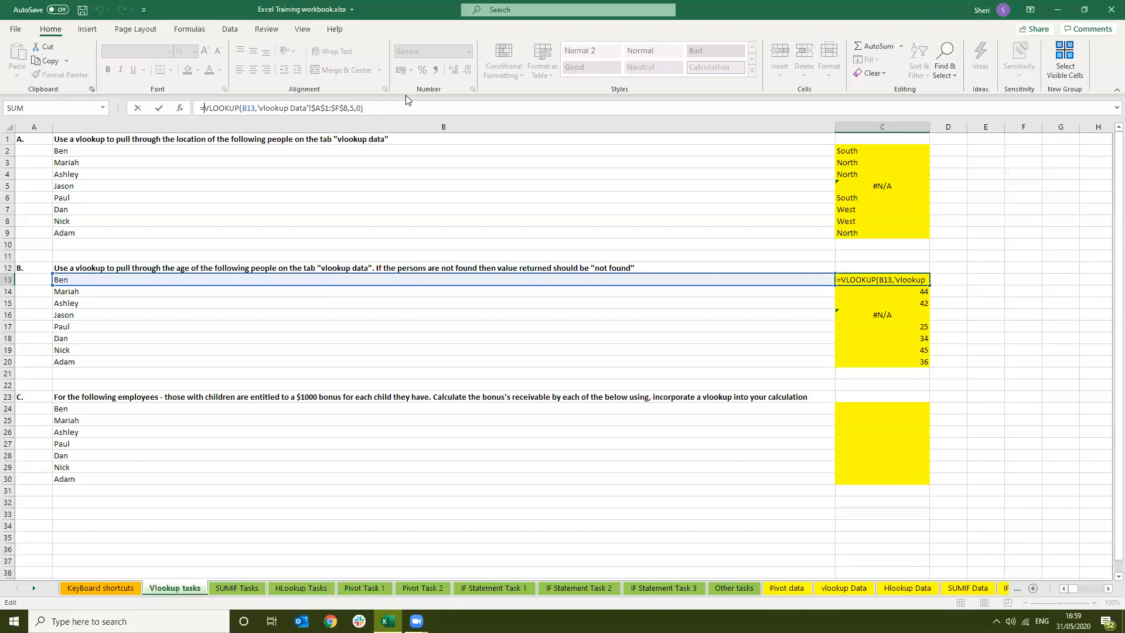
text(iferror)
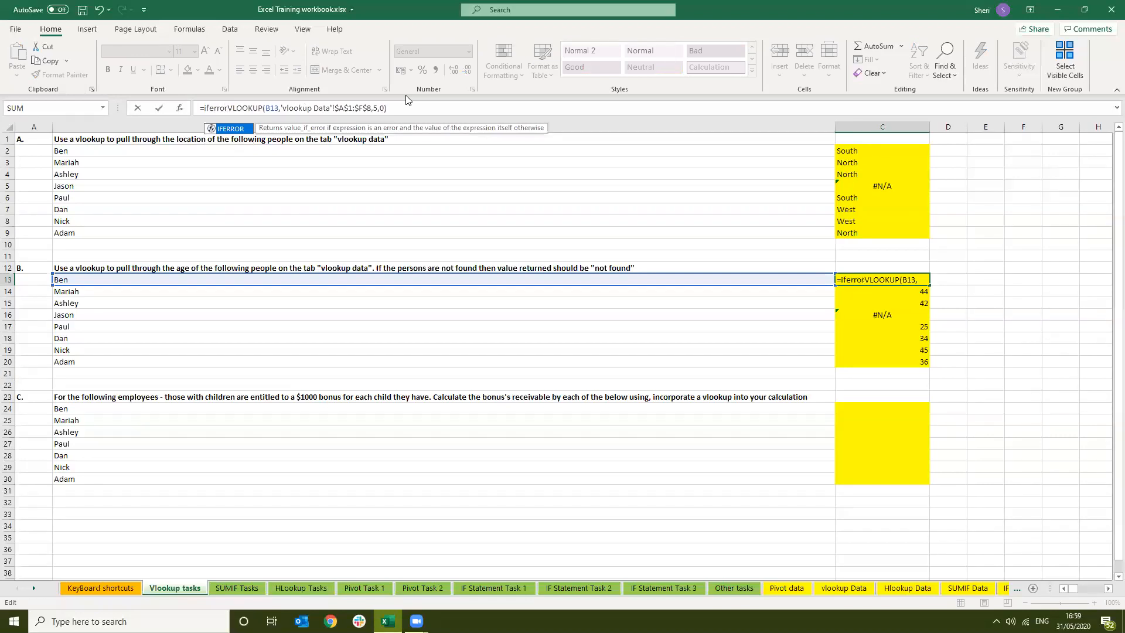
text(()
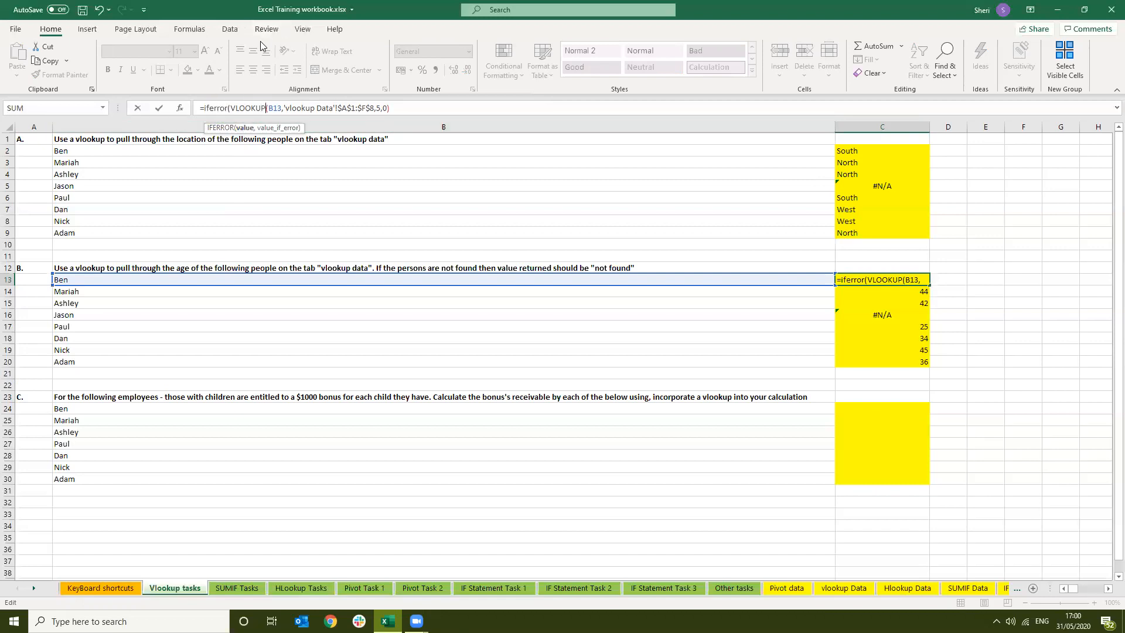
click(269, 108)
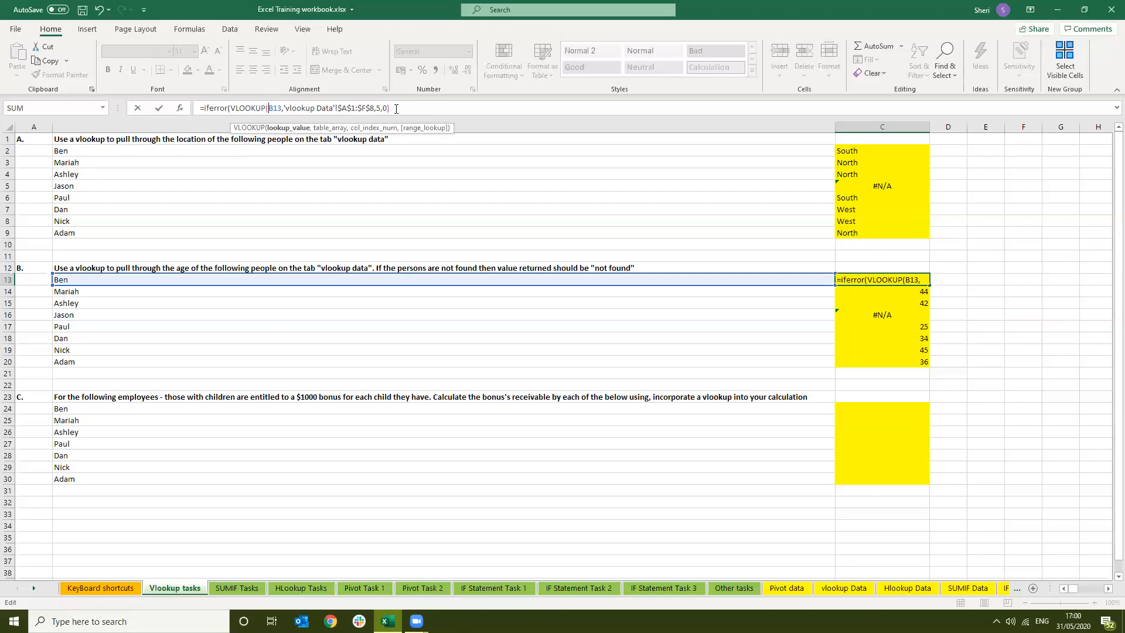
click(270, 110)
click(254, 110)
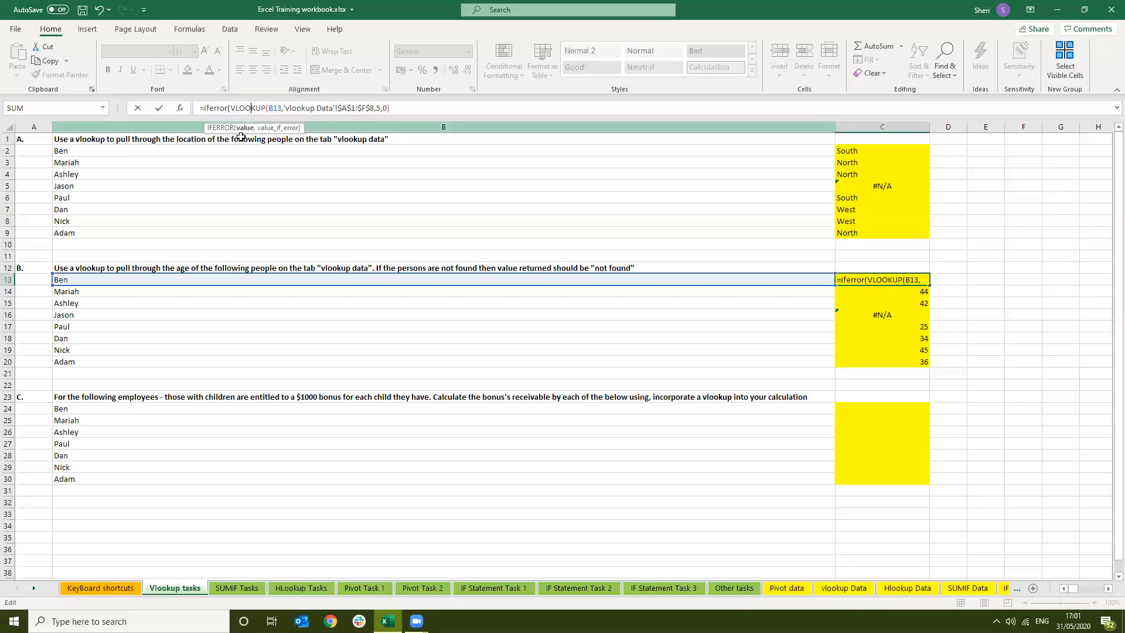
click(406, 108)
text(,)
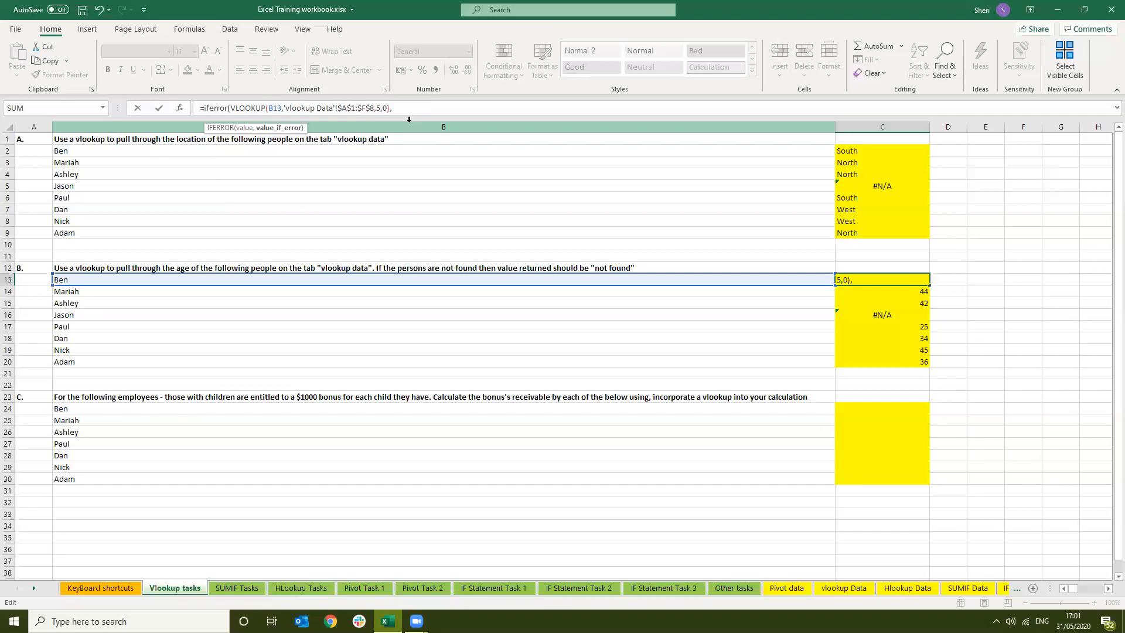
text(0))
key(Return)
- Copy the IFERROR formula with the 0 fallback from C13 down through C20
key(Up)
key(ctrl+c)
key(ctrl+shift+Down)
key(ctrl+v)
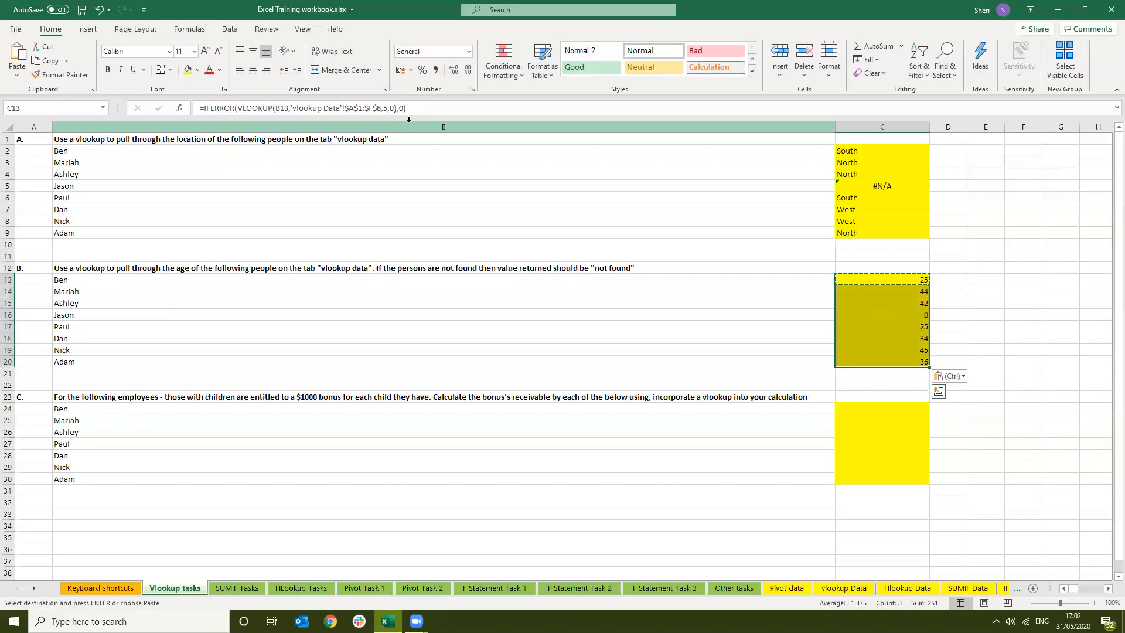
- Examine the IFERROR arguments in C16's formula, and return to C13
key(Down)
key(Down)
key(Down)
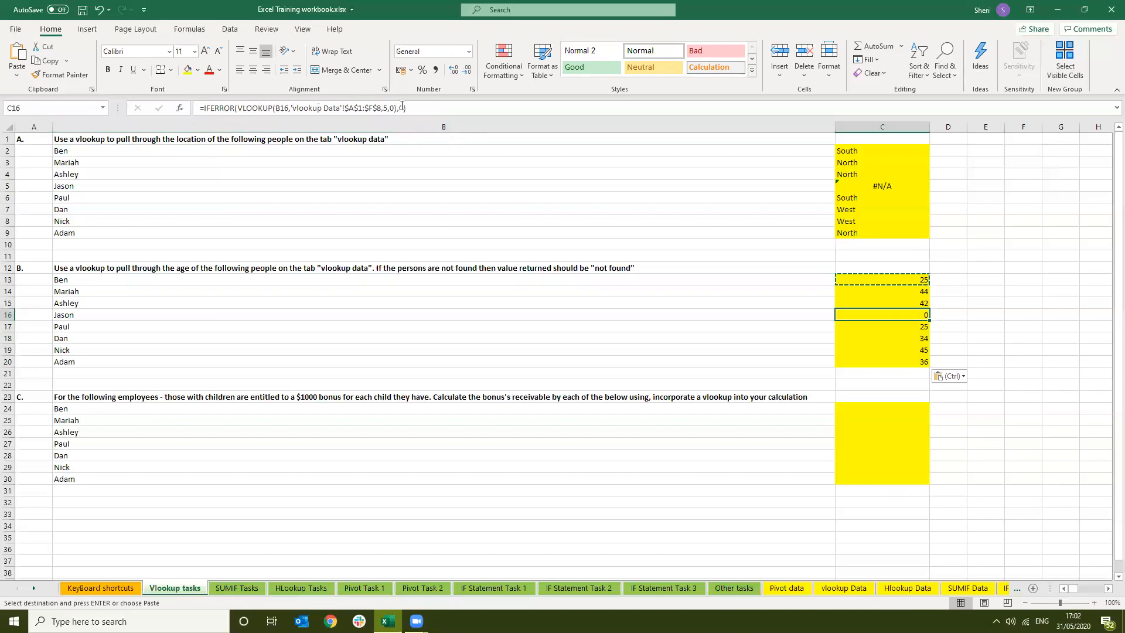
click(221, 107)
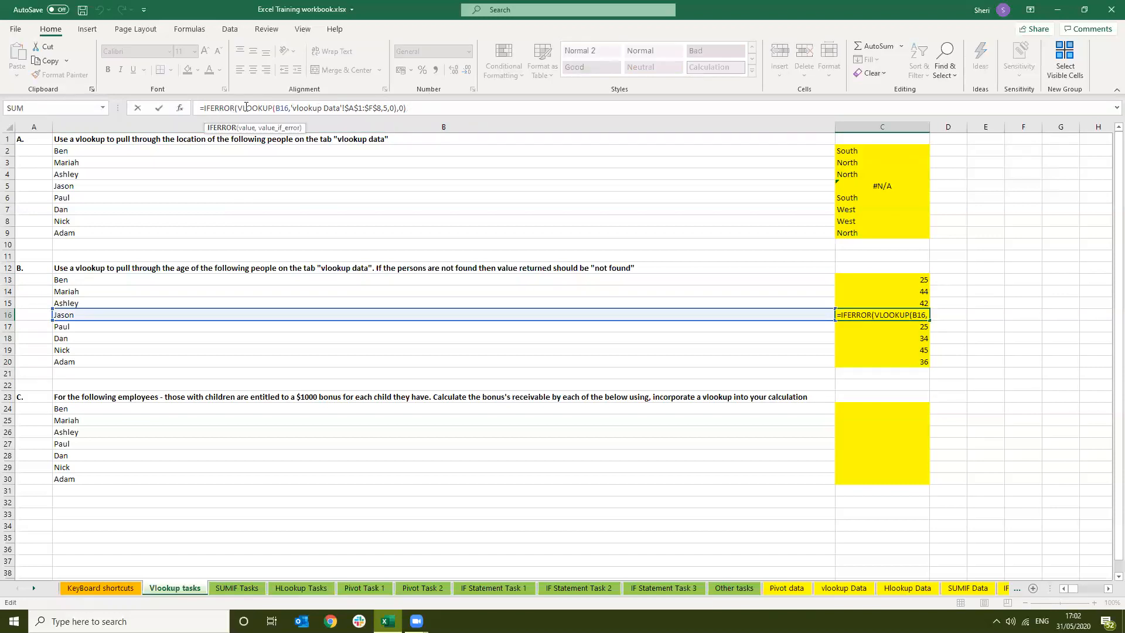
click(399, 107)
click(402, 108)
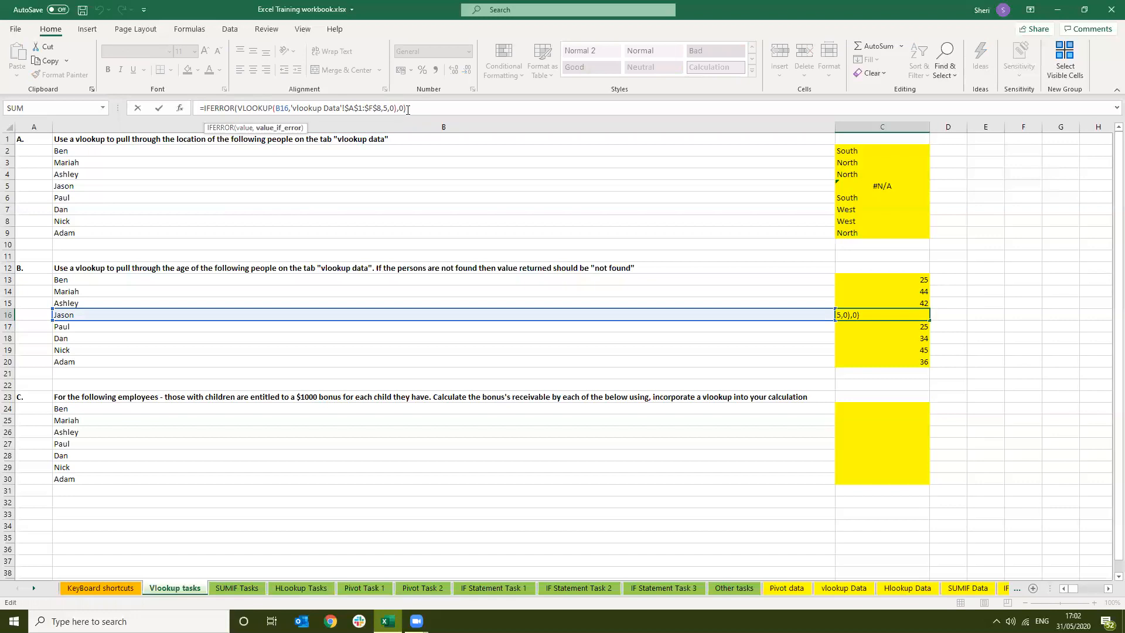
key(Return)
key(Up)
key(Up)
key(Up)
key(Up)
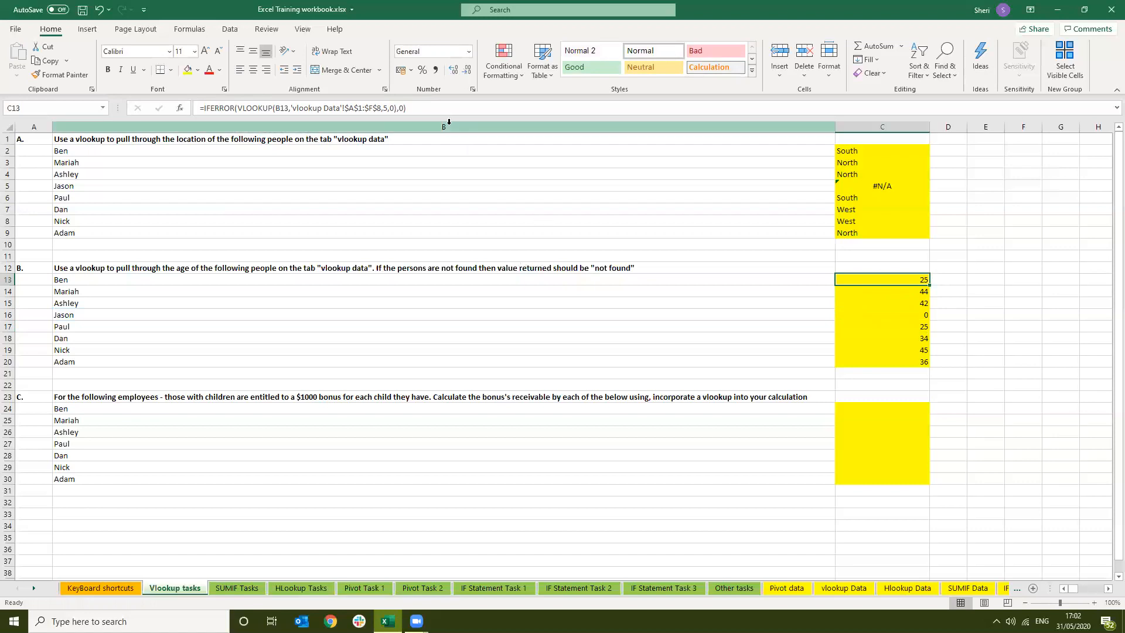
- Change the value_if_error argument in C13's IFERROR formula to "Not Found"
click(402, 108)
text(0)
key(BackSpace)
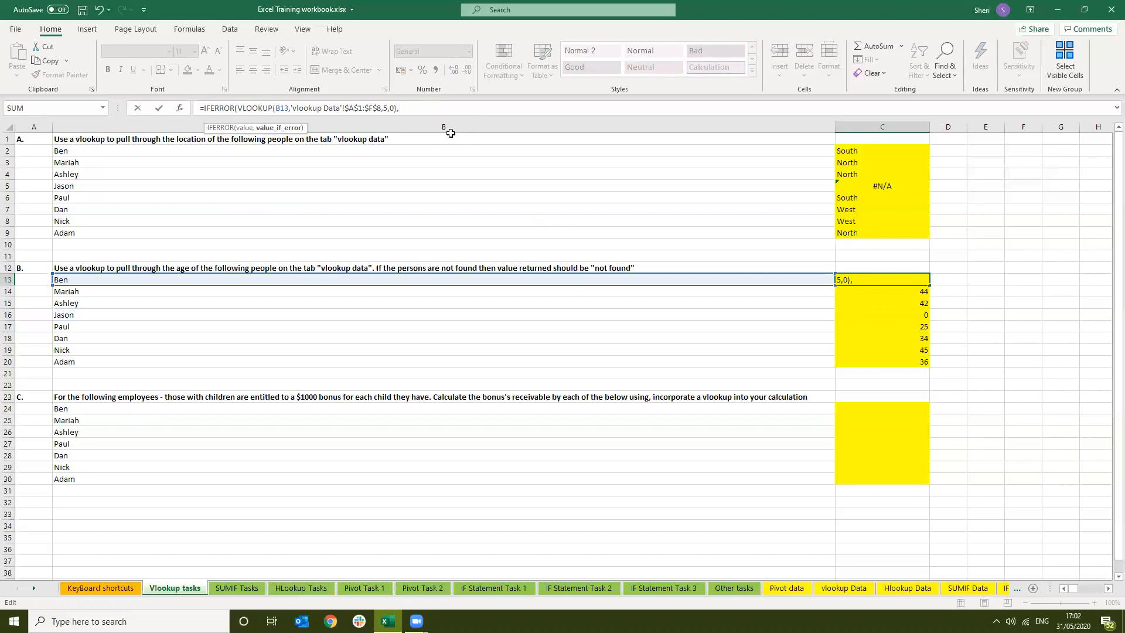
text("Not Found"))
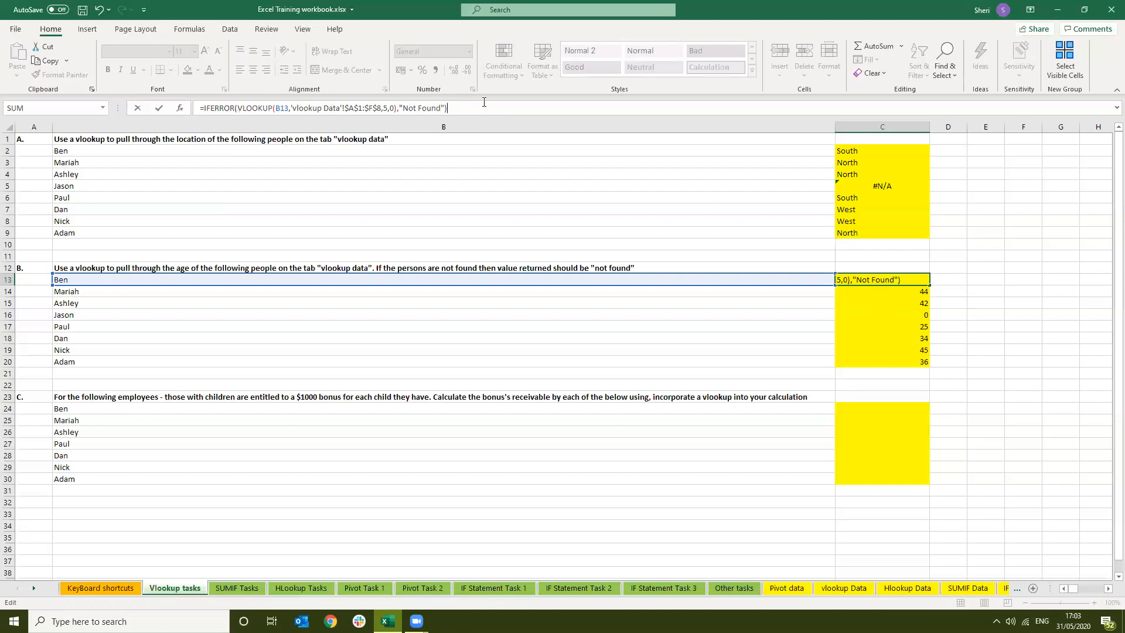
key(Return)
- Copy the IFERROR formula with the "Not Found" fallback from C13 down through C20, and check C16
key(Up)
key(ctrl+c)
key(ctrl+shift+Down)
key(ctrl+v)
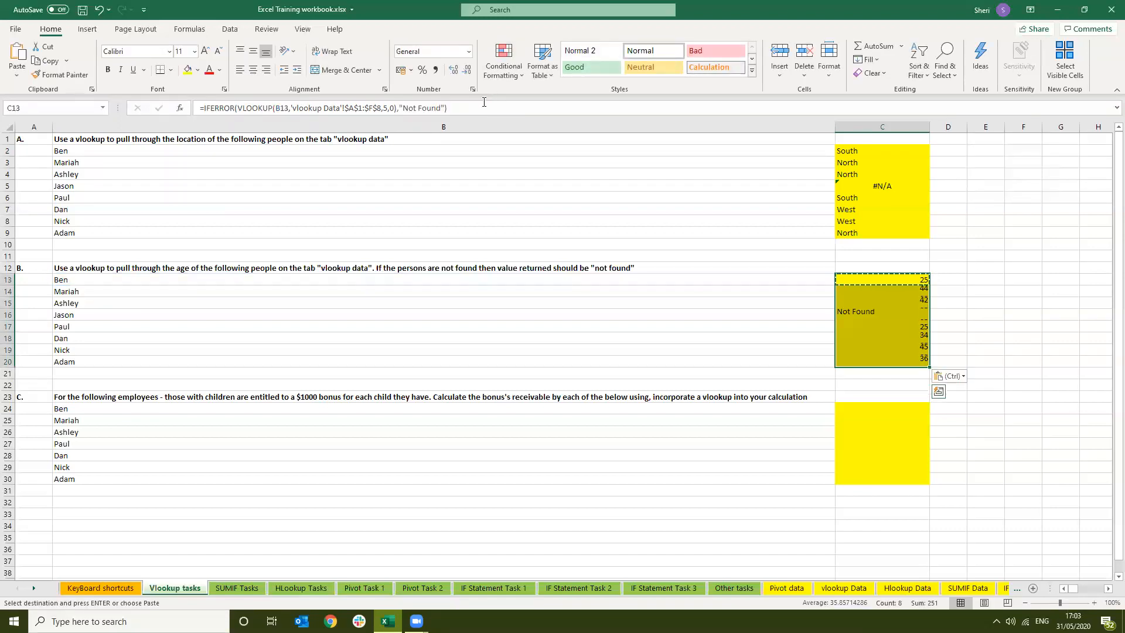
key(Down)
key(Down)
key(Down)
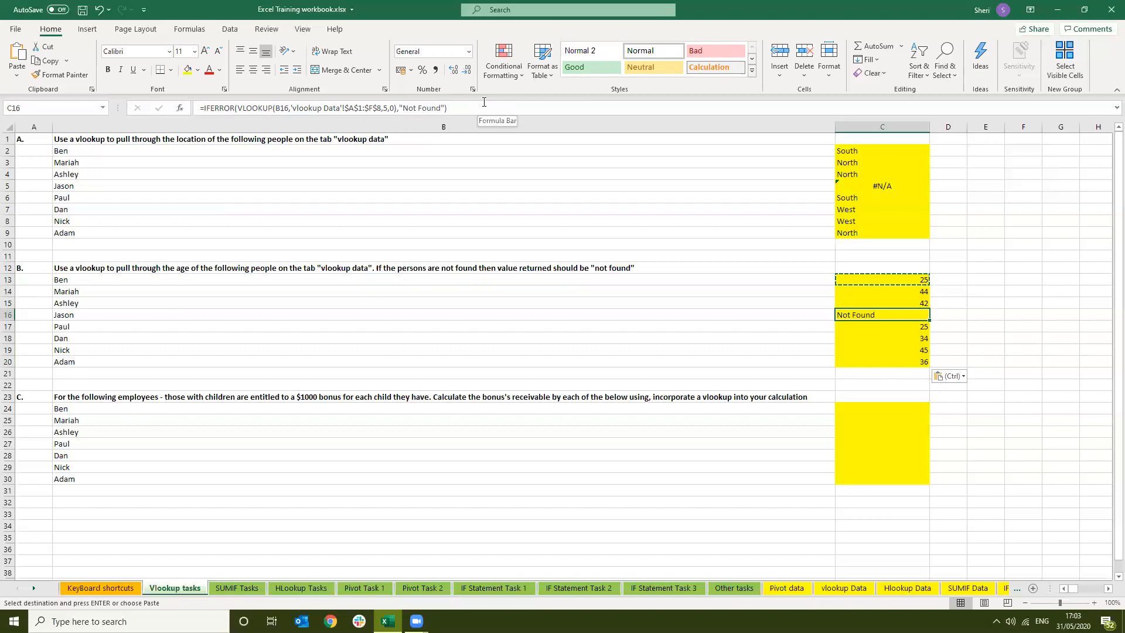
- Remove the text Not Found from C13's IFERROR fallback, leaving only empty quotation marks ""
key(Up)
key(Up)
key(Up)
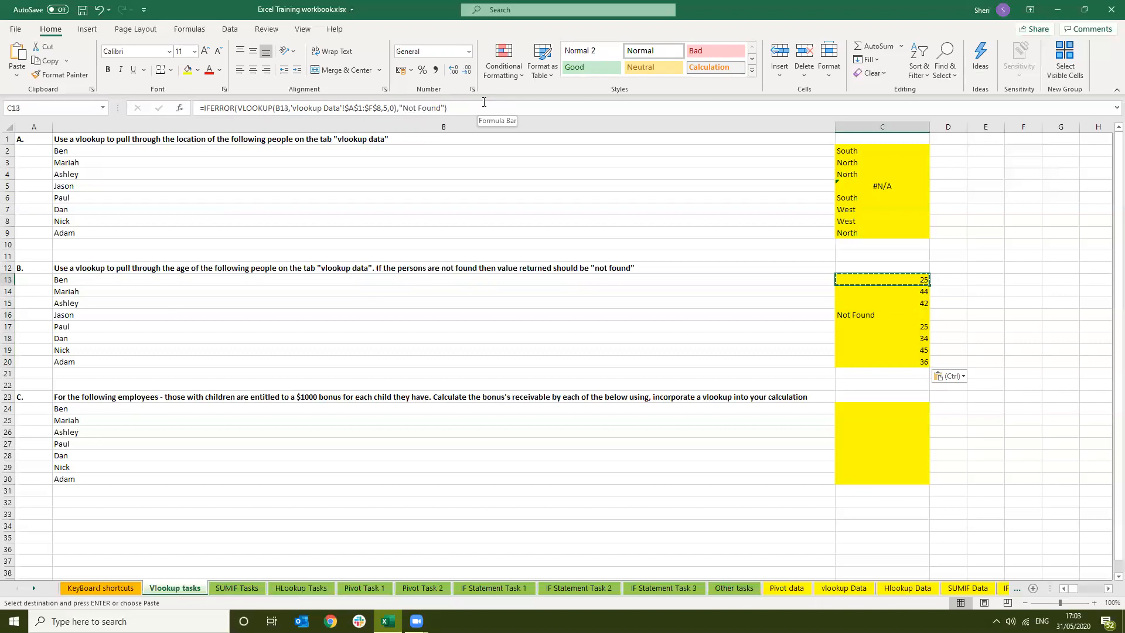
drag(404, 110, 440, 113)
key(Delete)
key(Return)
key(Up)
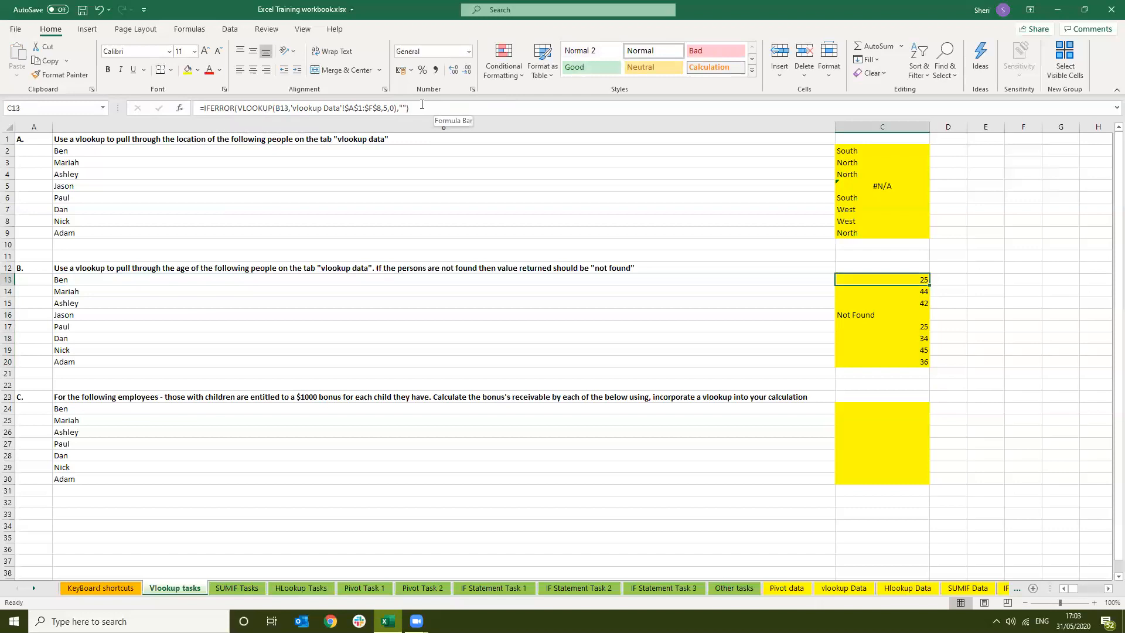
click(403, 108)
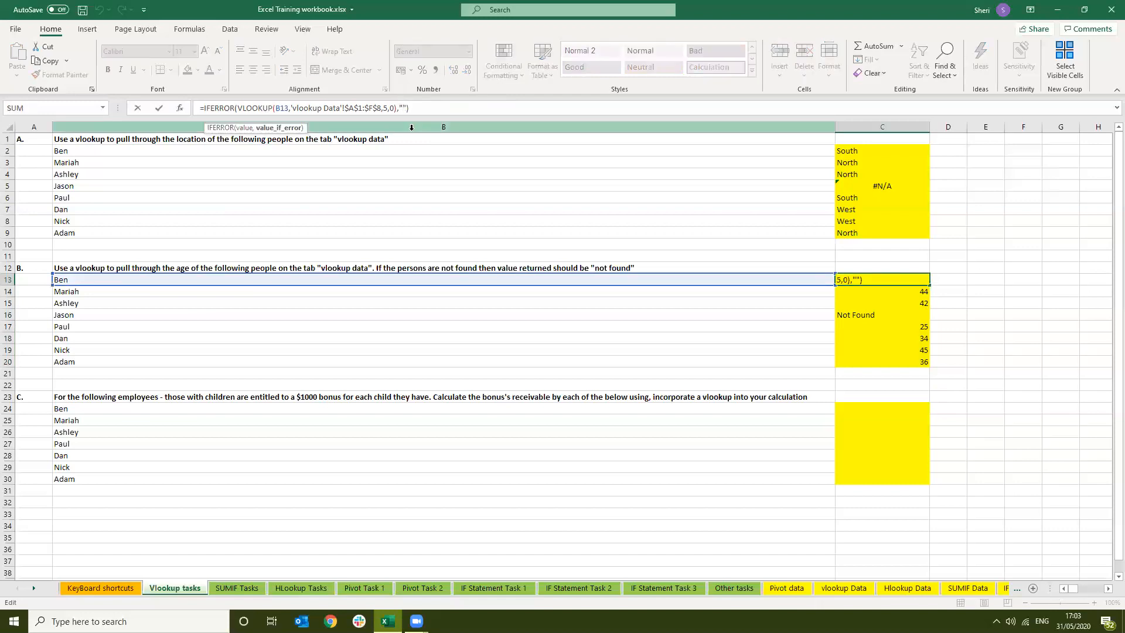
key(Return)
key(Up)
- Copy the IFERROR formula with the empty-text fallback from C13 down through C20, and check C16
key(ctrl+c)
key(ctrl+shift+Down)
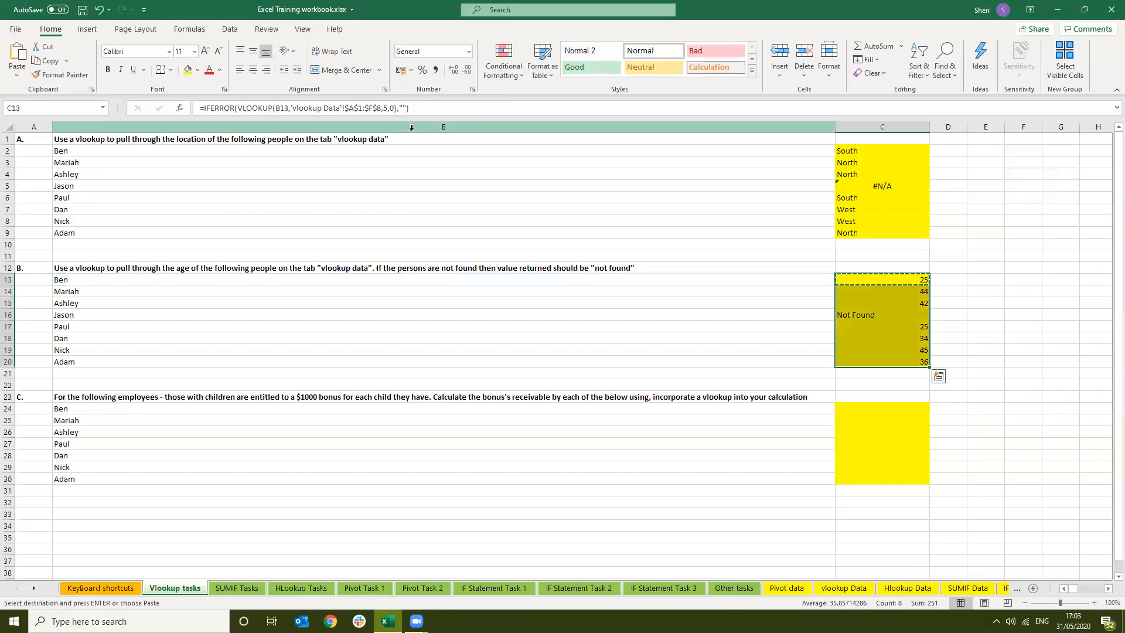
key(ctrl+v)
key(Down)
key(Down)
key(Down)
key(Down)
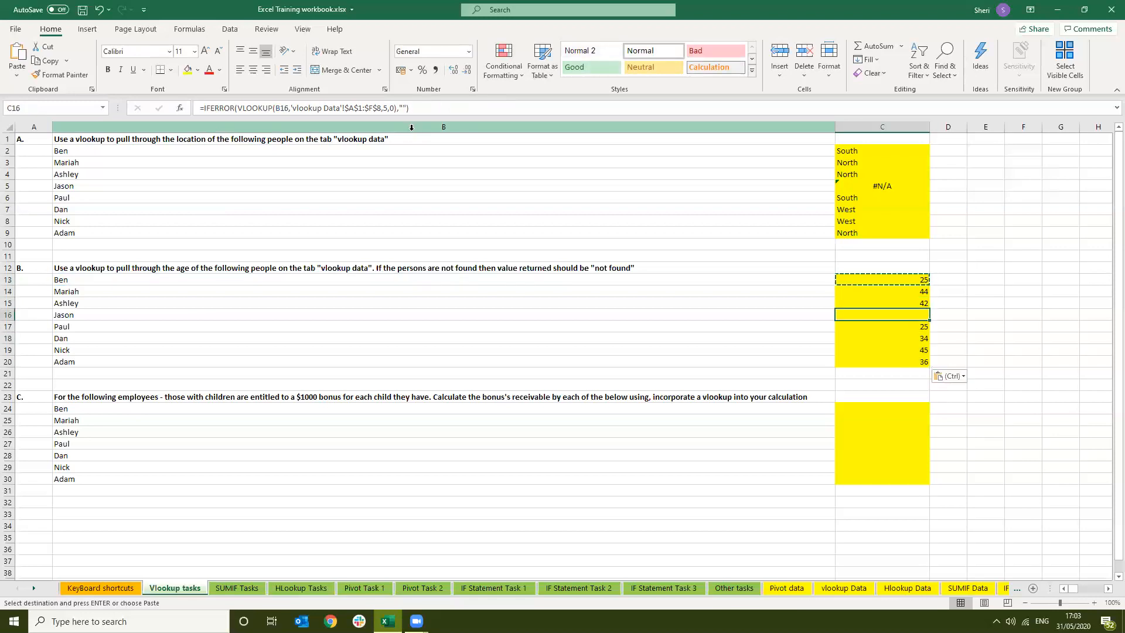
key(Up)
key(Up)
key(Up)
key(Up)
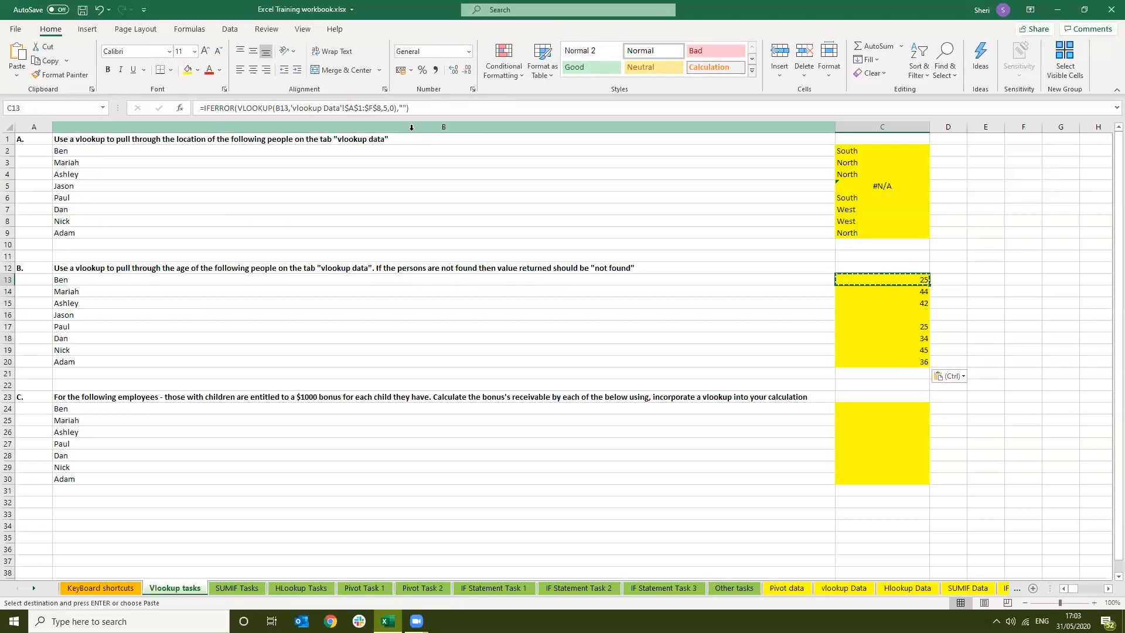
key(Left)
key(Up)
key(Down)
key(Up)
key(Down)
key(Up)
key(Right)
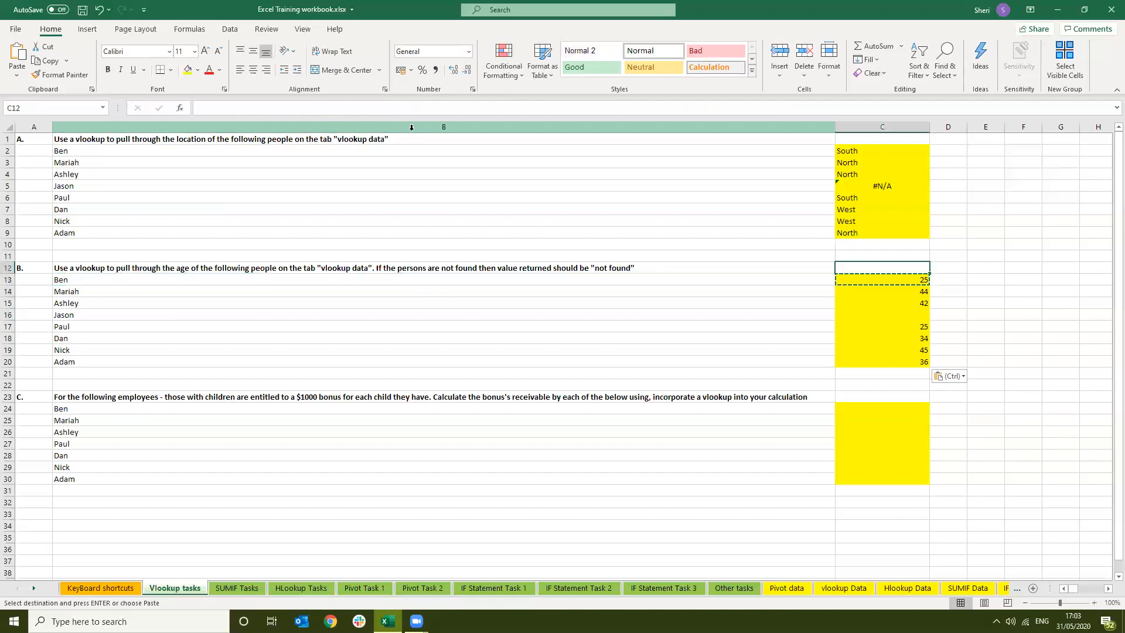
- Undo the last paste of the empty-text formula into C13:C20
key(ctrl)
key(Escape)
key(ctrl+z)
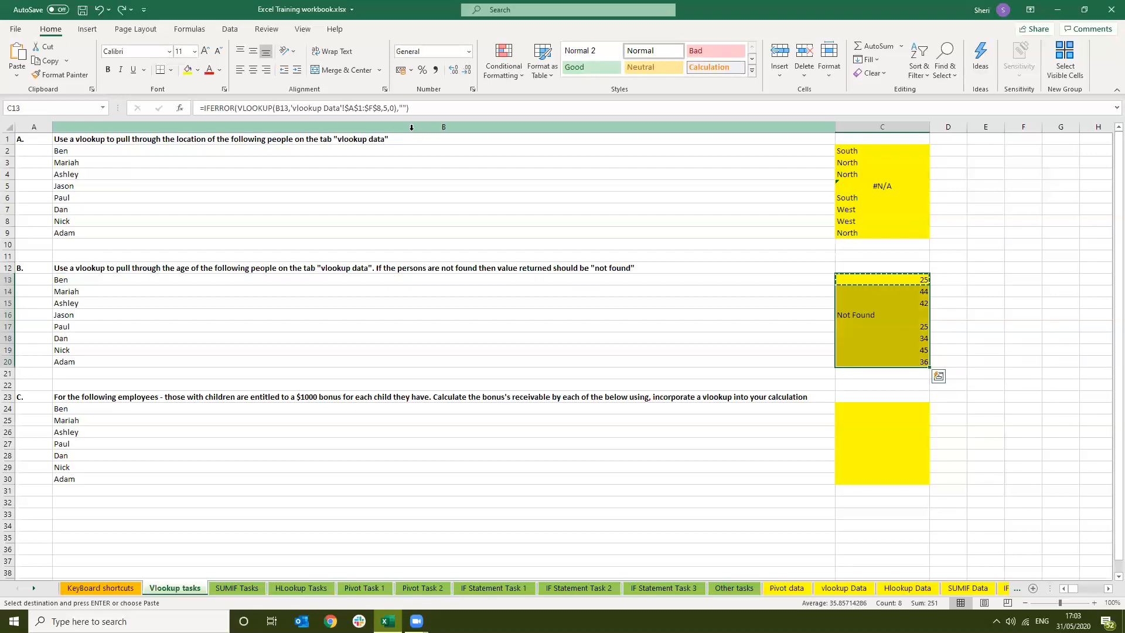
- Start a VLOOKUP in C24 with B24 as the lookup value and columns A:F of the vlookup Data sheet as the table array
key(Down)
key(Down)
key(Down)
key(Down)
key(Down)
key(Down)
key(Down)
key(Down)
key(Down)
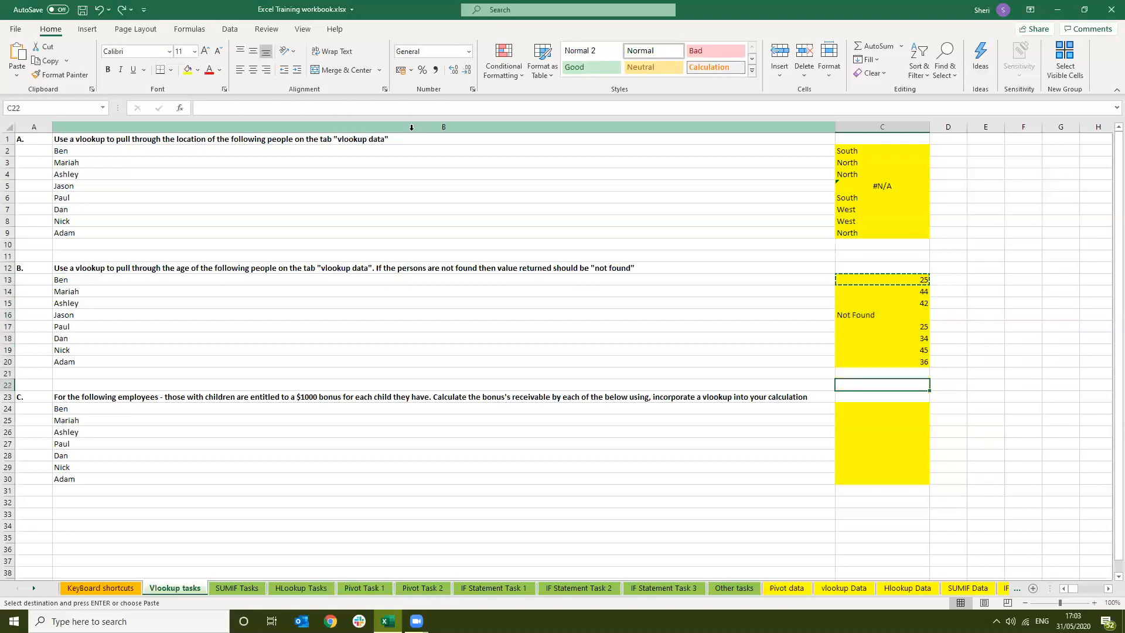
key(Down)
key(Down)
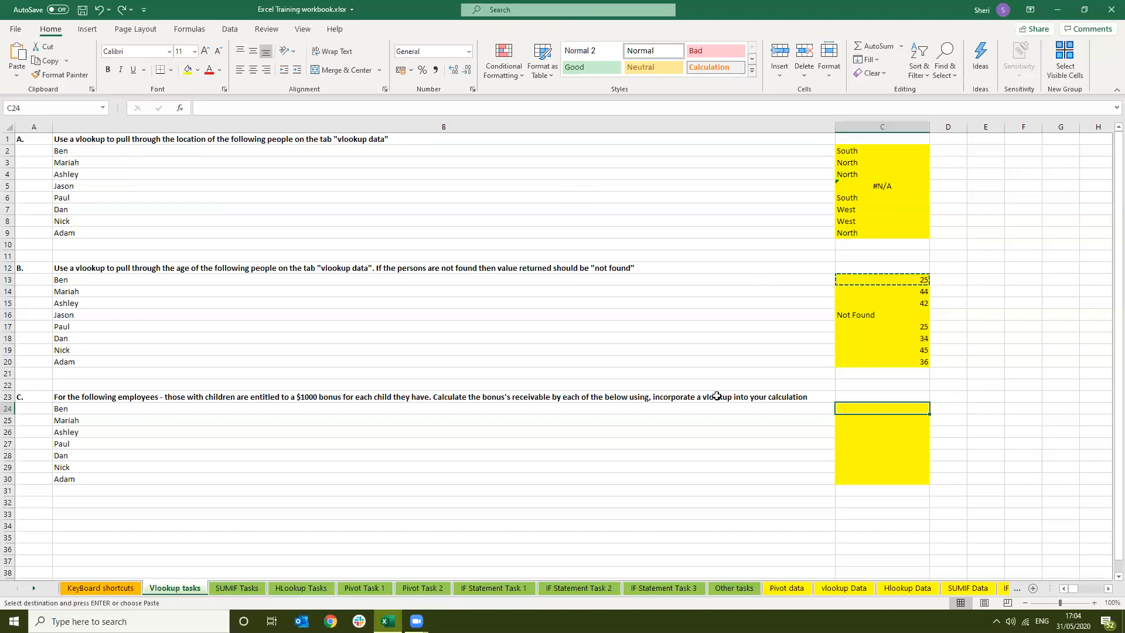
text(=vlookup()
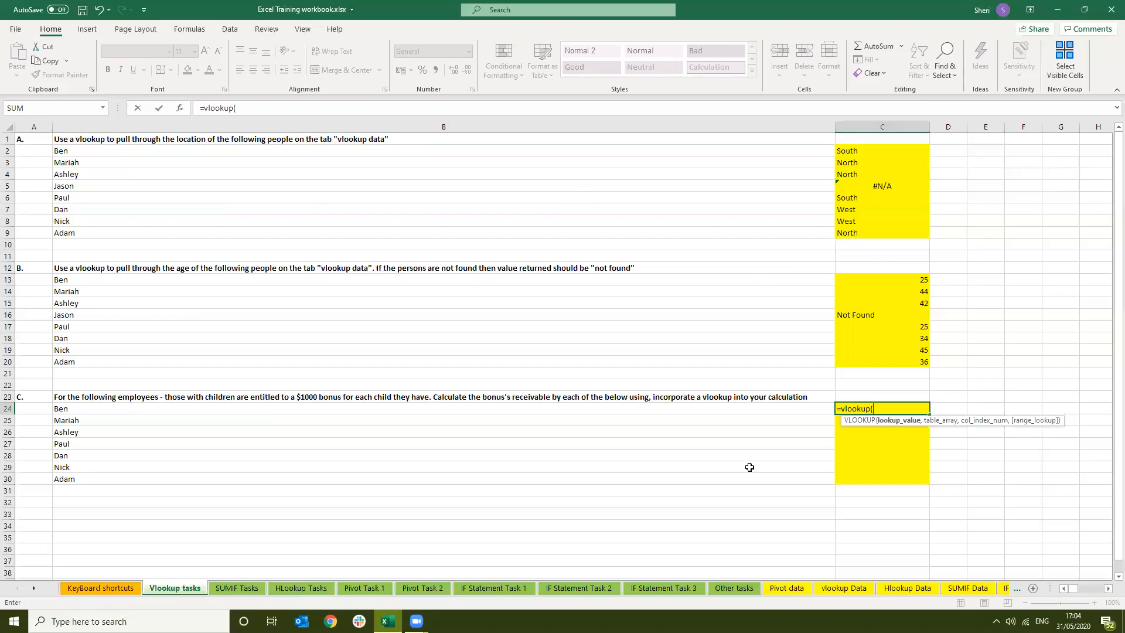
key(Left)
text(,)
click(844, 588)
drag(32, 127, 216, 154)
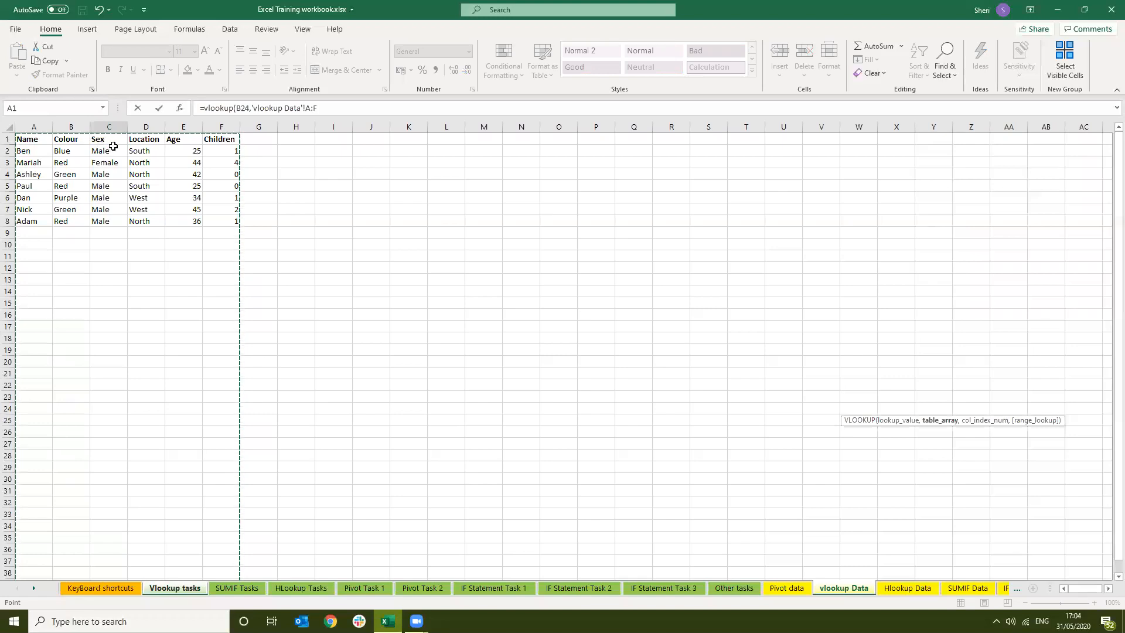
text(,)
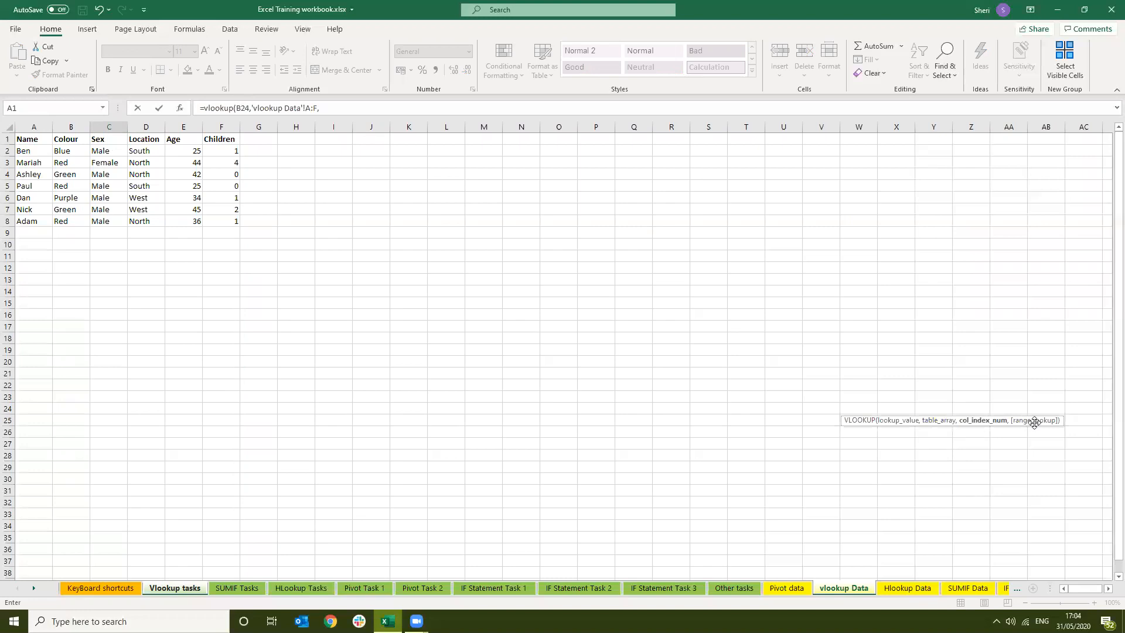
- Complete the C24 VLOOKUP with column index 6 for Children and 0 for an exact match
drag(1064, 424, 631, 168)
click(329, 108)
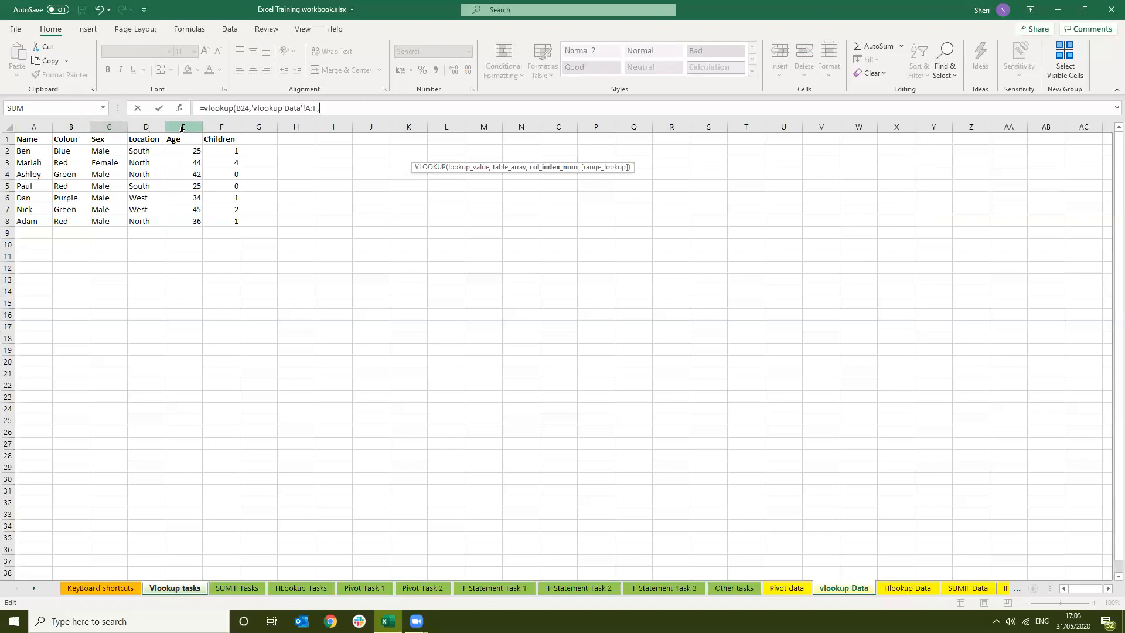
text(6)
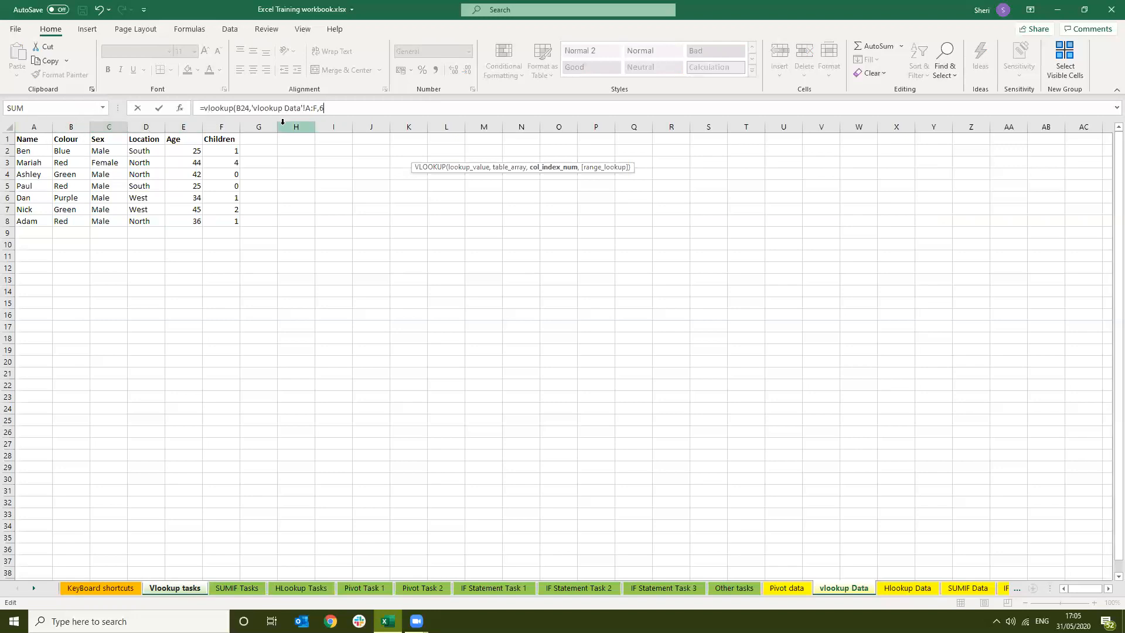
text(,)
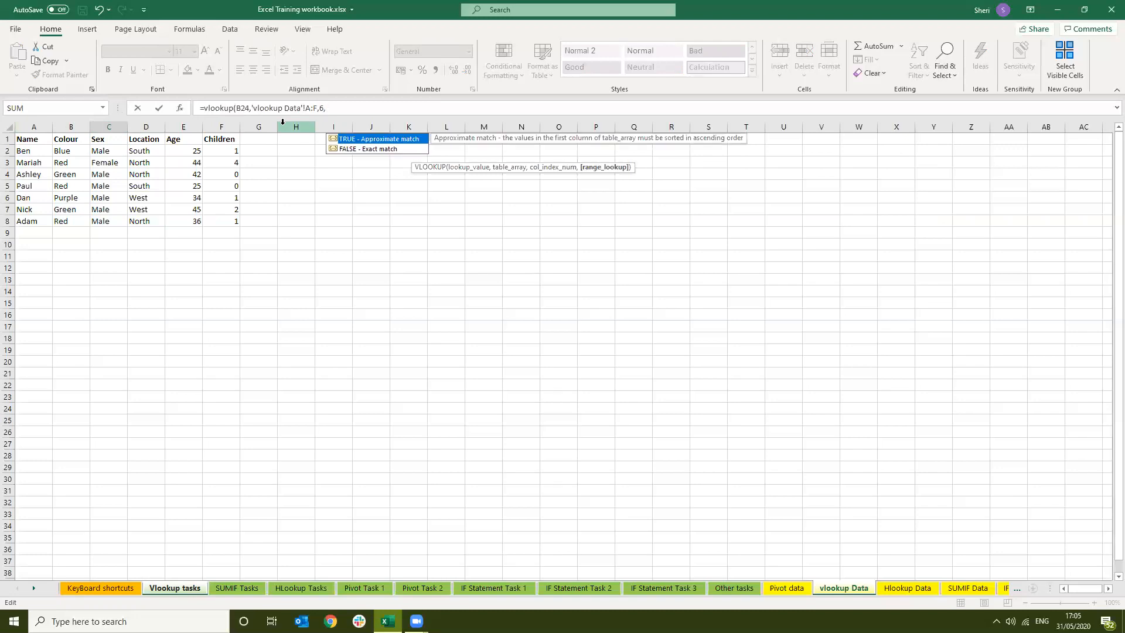
text(0))
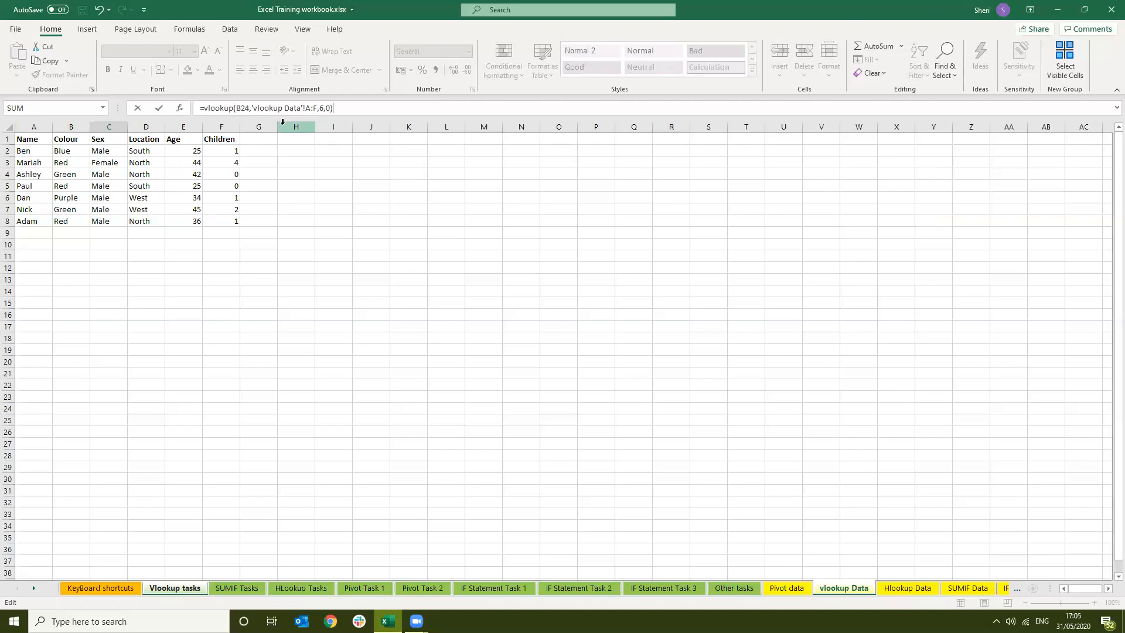
key(Return)
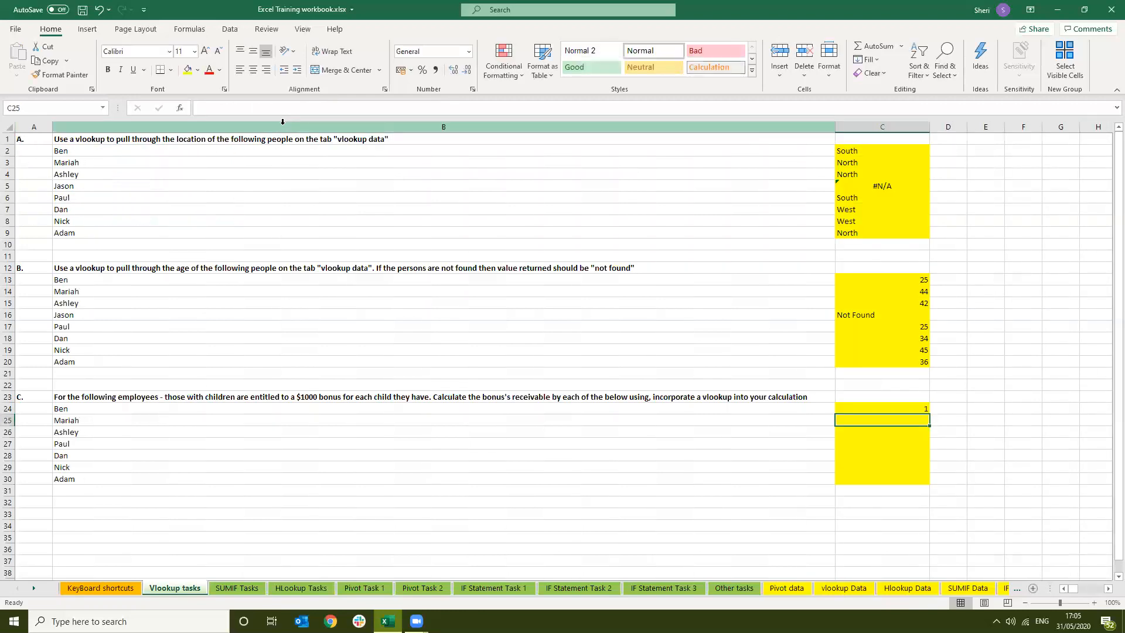
- Copy the child-count VLOOKUP from C24 down through C30
key(Up)
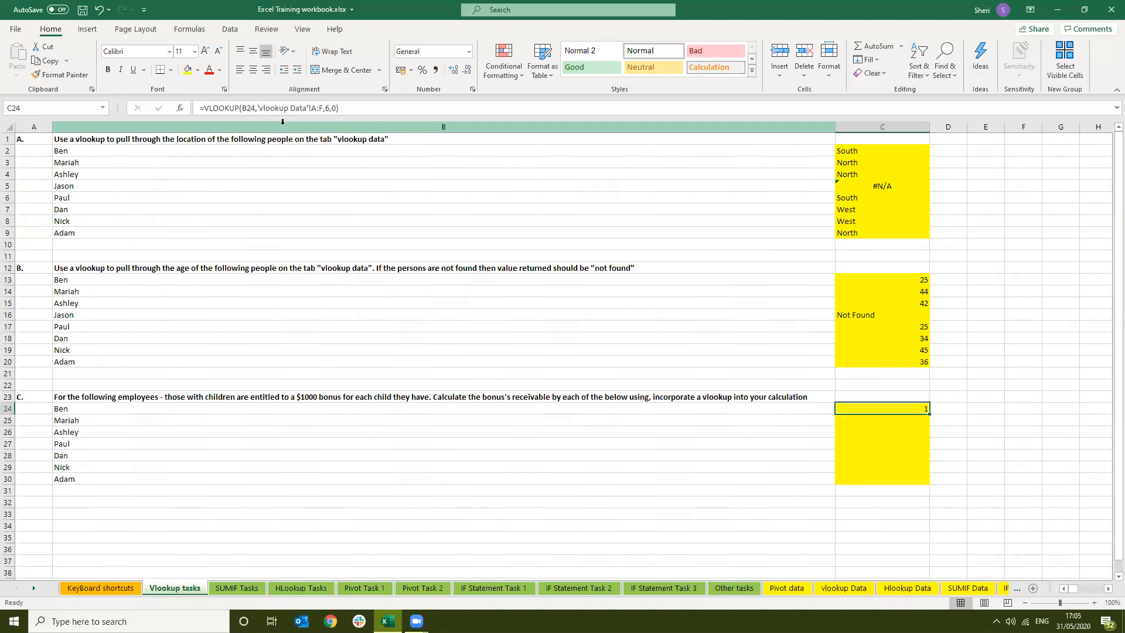
key(ctrl+c)
key(shift+Down)
key(shift+Down)
key(shift+Down)
key(shift+Down)
key(shift+Down)
key(shift+Down)
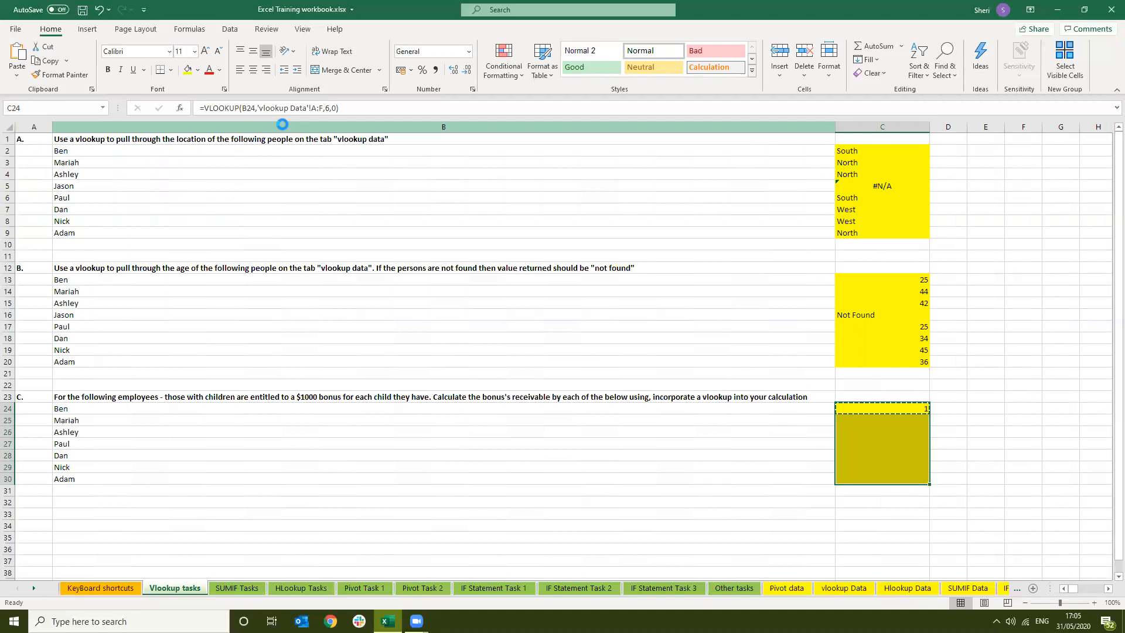
key(ctrl+v)
- Check the copied VLOOKUP formulas in C25:C29 against the names beside them, ending at C24
key(Down)
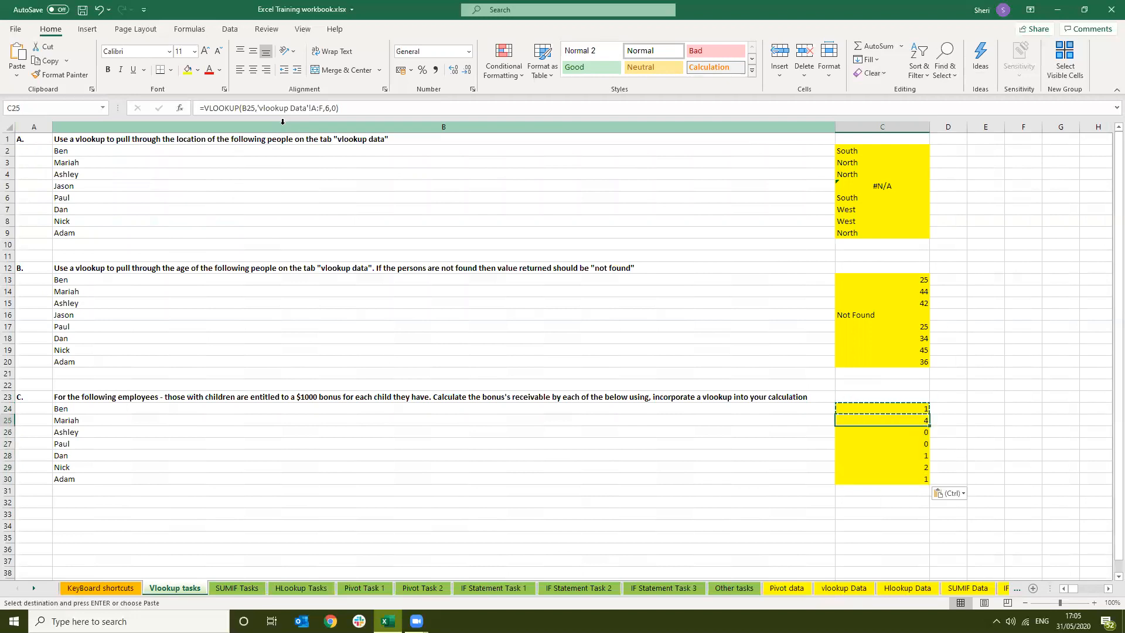
key(Down)
key(Down)
key(Down)
key(Down)
key(Down)
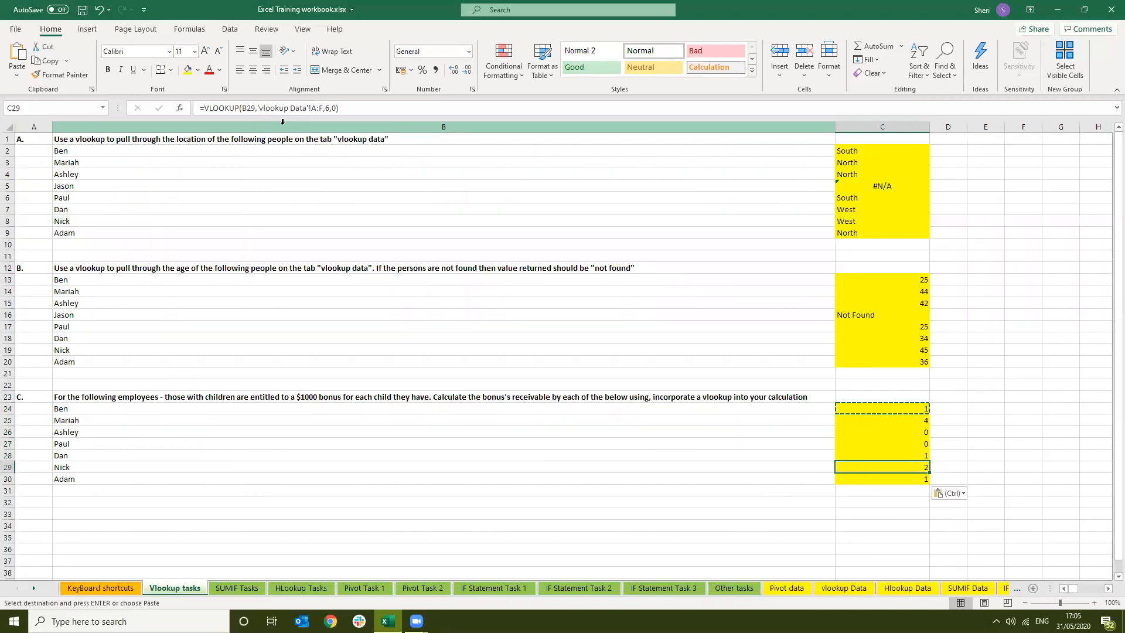
key(Up)
key(Up)
key(Up)
key(Up)
key(Up)
key(Up)
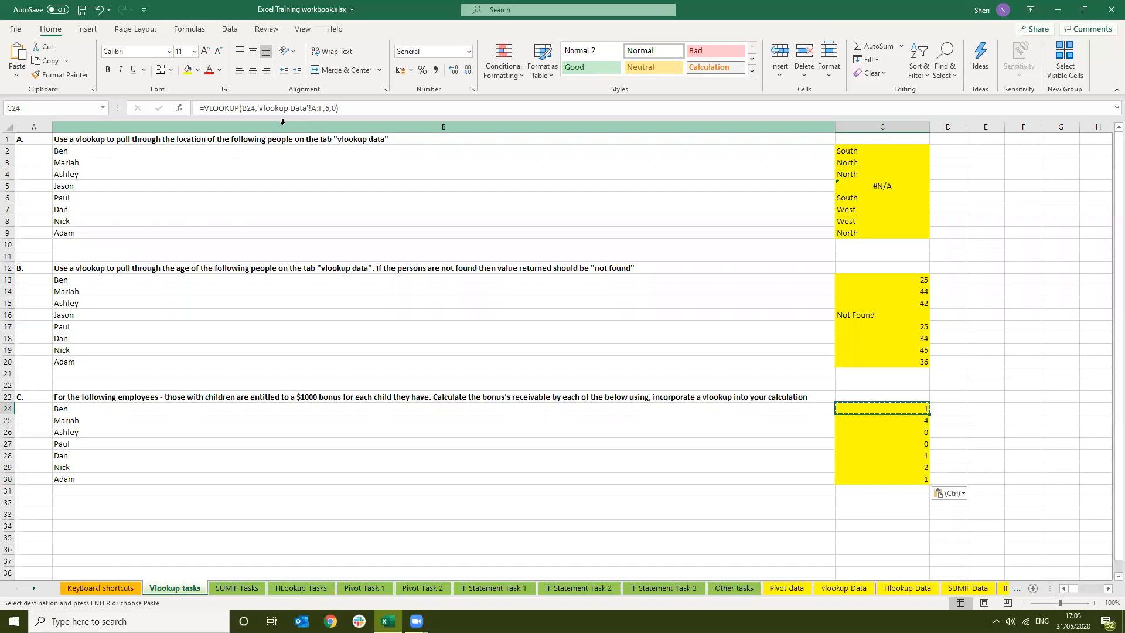
- Enter the helper formula =C24*1000 in D24 to calculate the first bonus from the child count
key(Right)
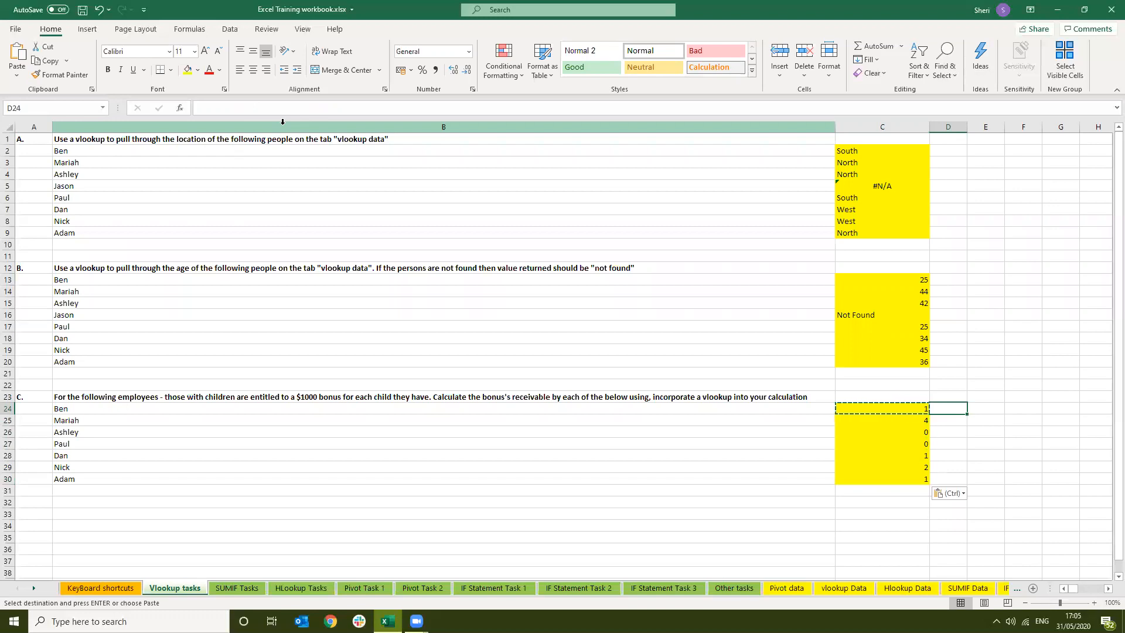
key(Escape)
text(=)
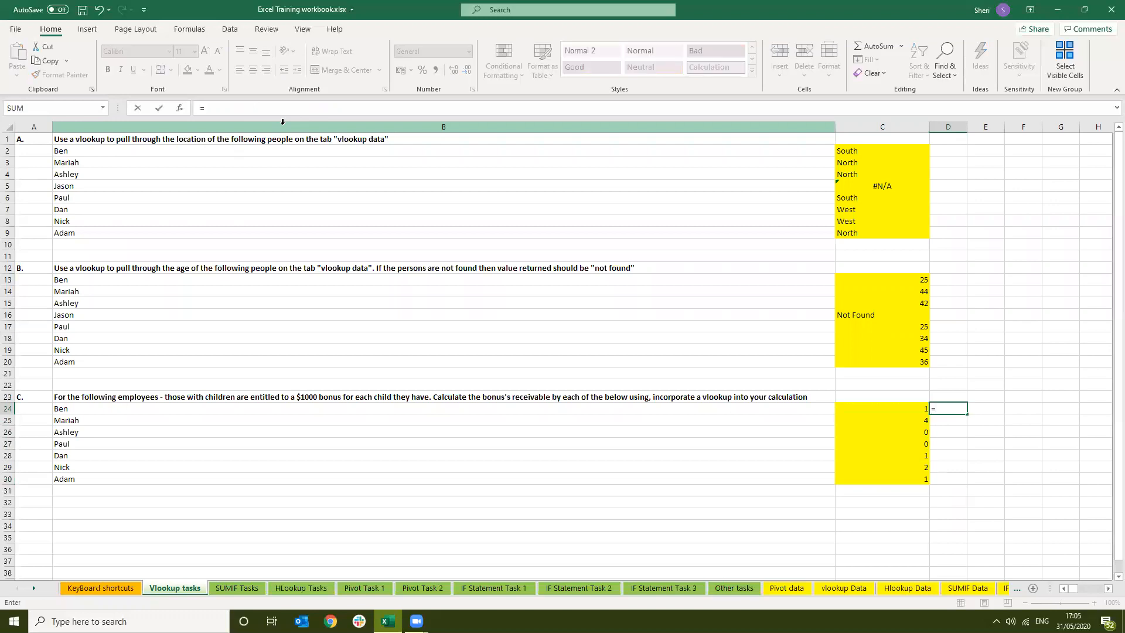
key(Left)
text(*1000)
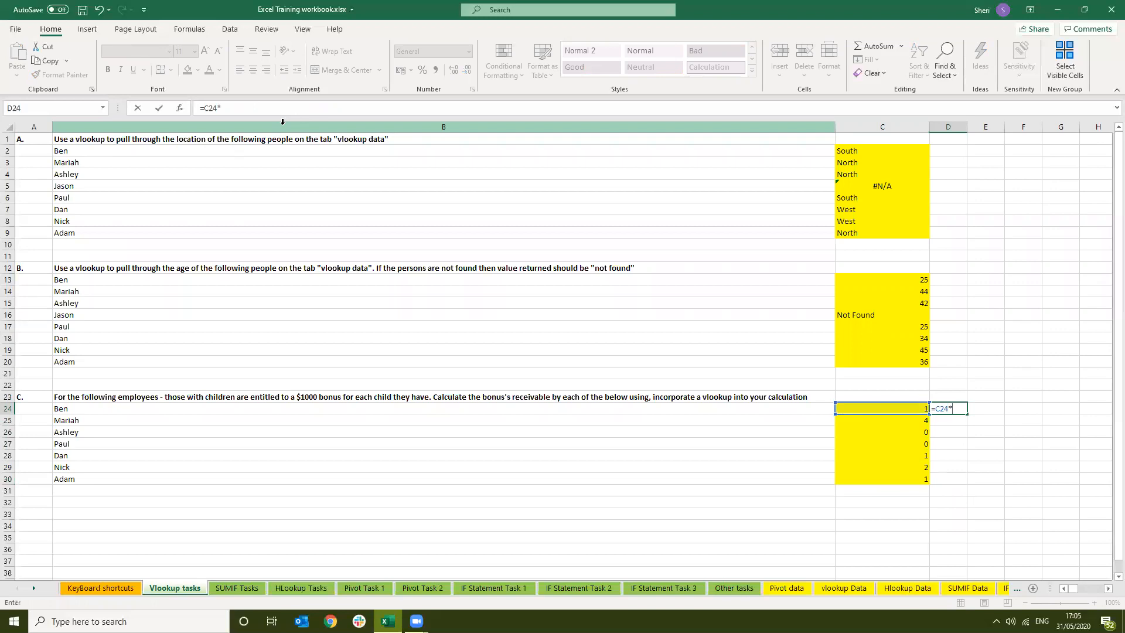
key(Return)
- Copy the helper bonus formula from D24 down through D30
key(Return)
key(Up)
key(Up)
key(ctrl+c)
key(shift+Down)
key(shift+Down)
key(shift+Down)
key(shift+Down)
key(shift+Down)
key(shift+Down)
key(ctrl+v)
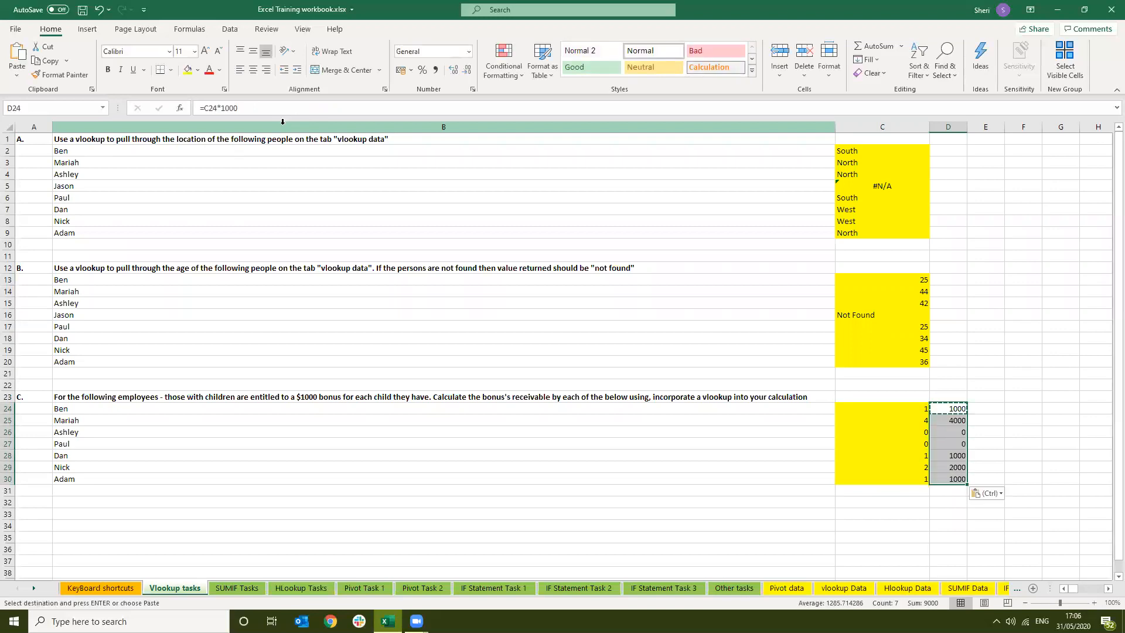
- Clear the helper bonus formulas from D24:D30
key(shift+Up)
key(shift+Up)
key(shift+Up)
key(shift+Up)
key(shift+Up)
key(shift+Up)
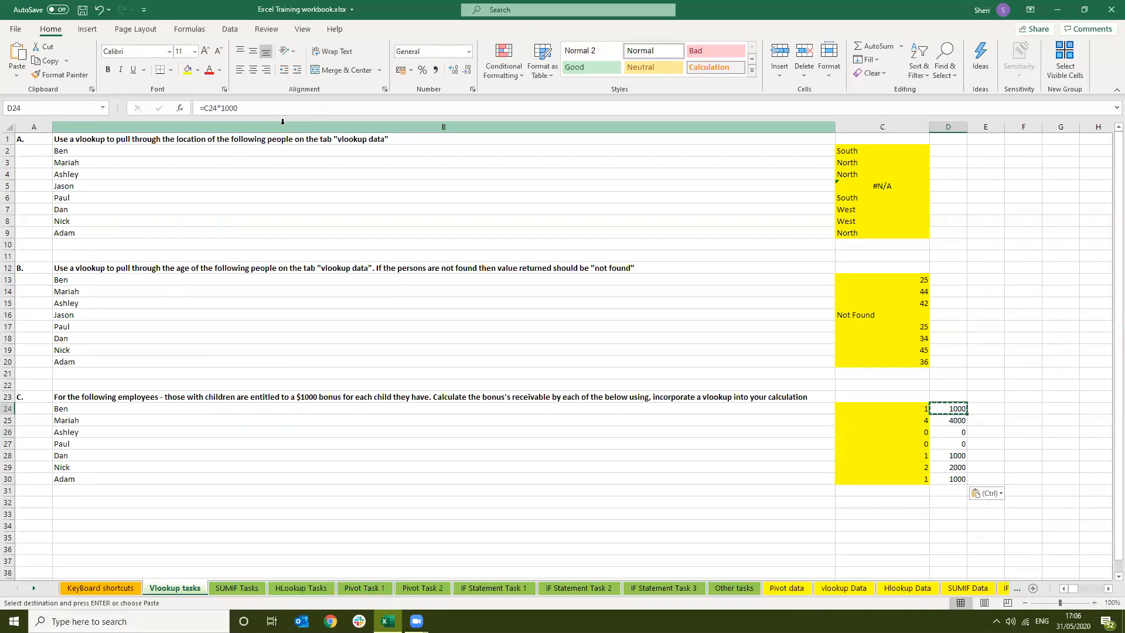
key(Down)
key(Up)
key(ctrl+shift+Down)
key(Delete)
- Examine the child-count lookups in task C's answer column, starting and ending at C24
key(Left)
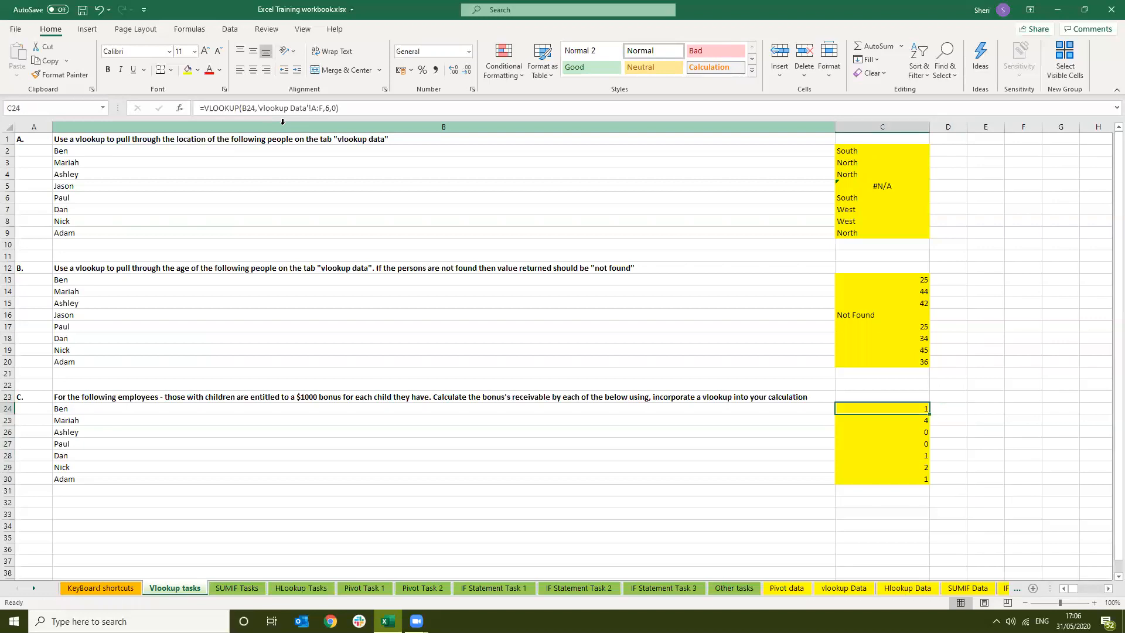
key(Down)
key(Down)
key(Down)
key(Down)
key(Down)
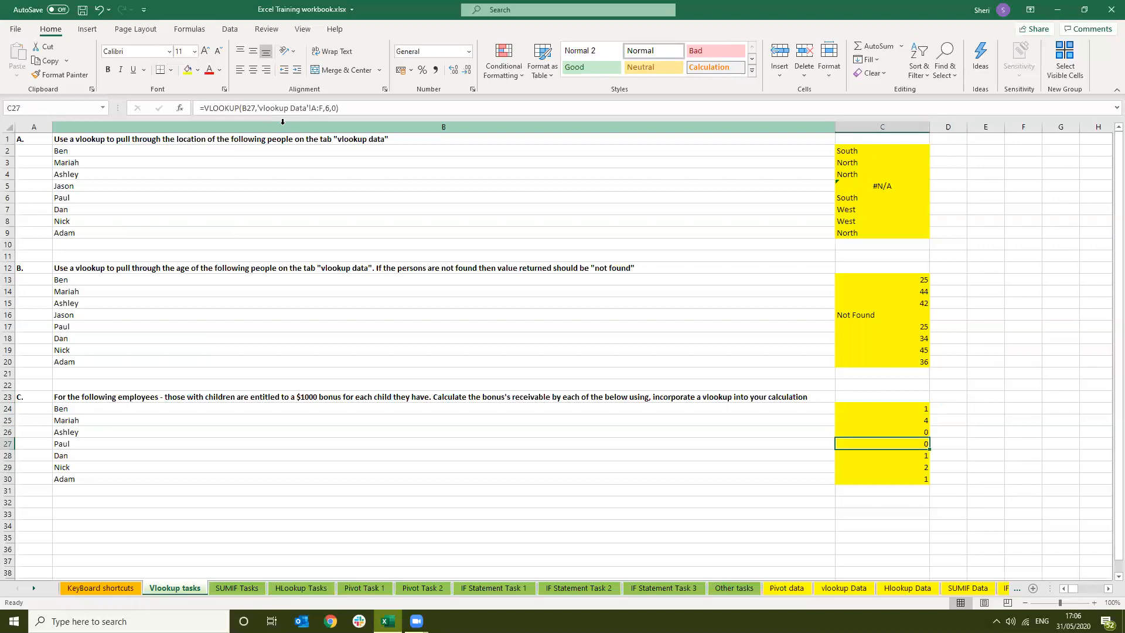
key(Up)
key(Up)
key(Up)
key(Up)
key(Up)
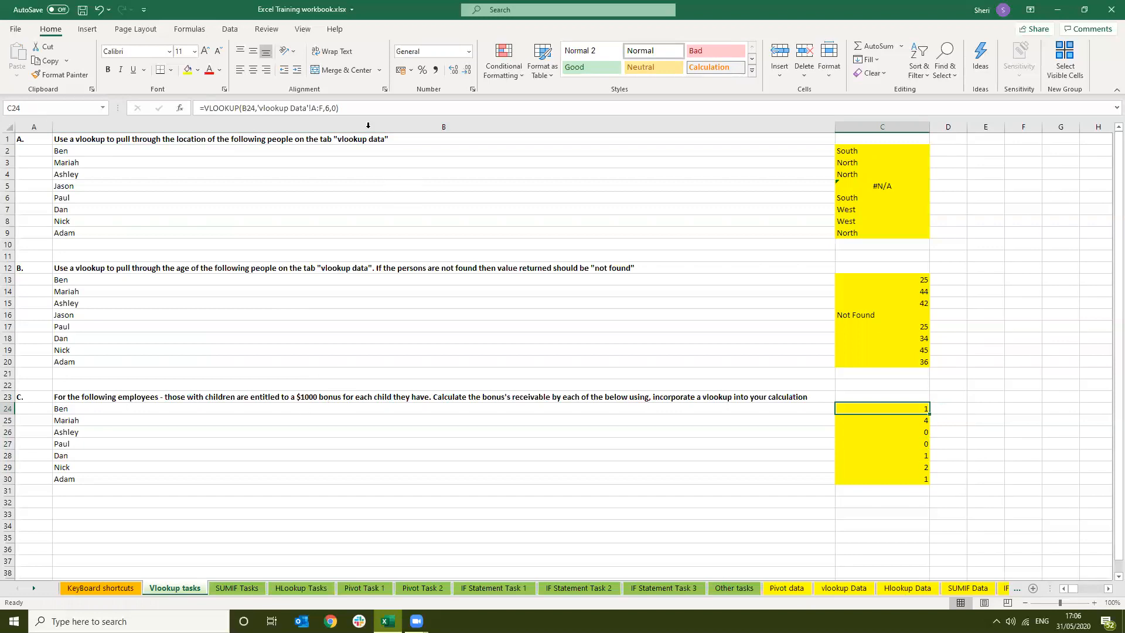
- Append *1000 to the VLOOKUP in C24 and copy the formula down through C30
click(357, 111)
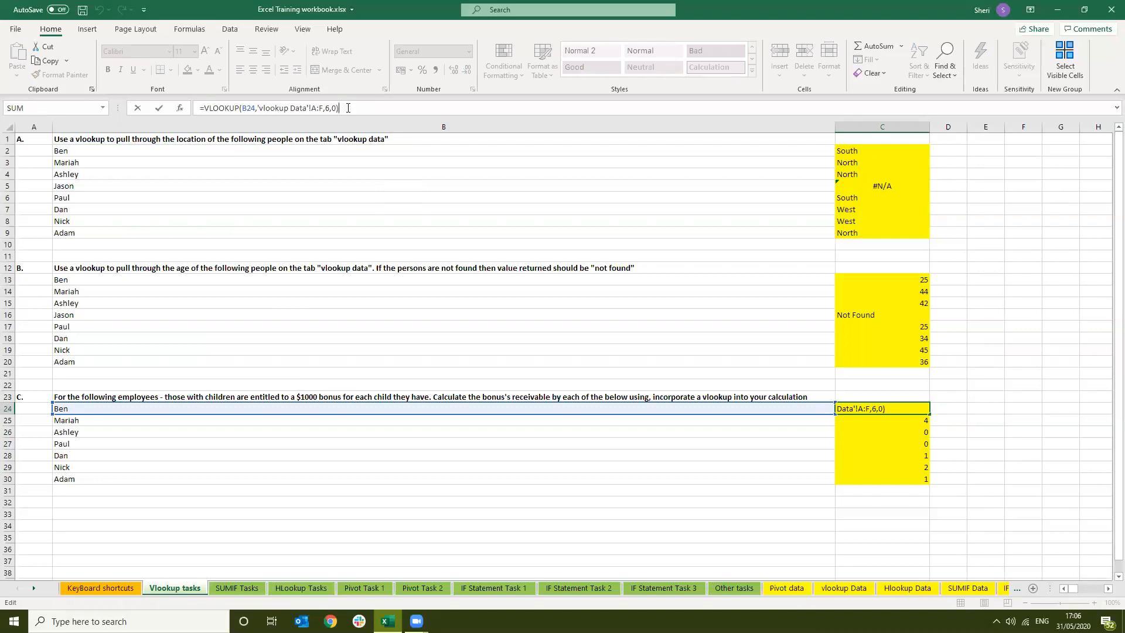
text(*)
key(Return)
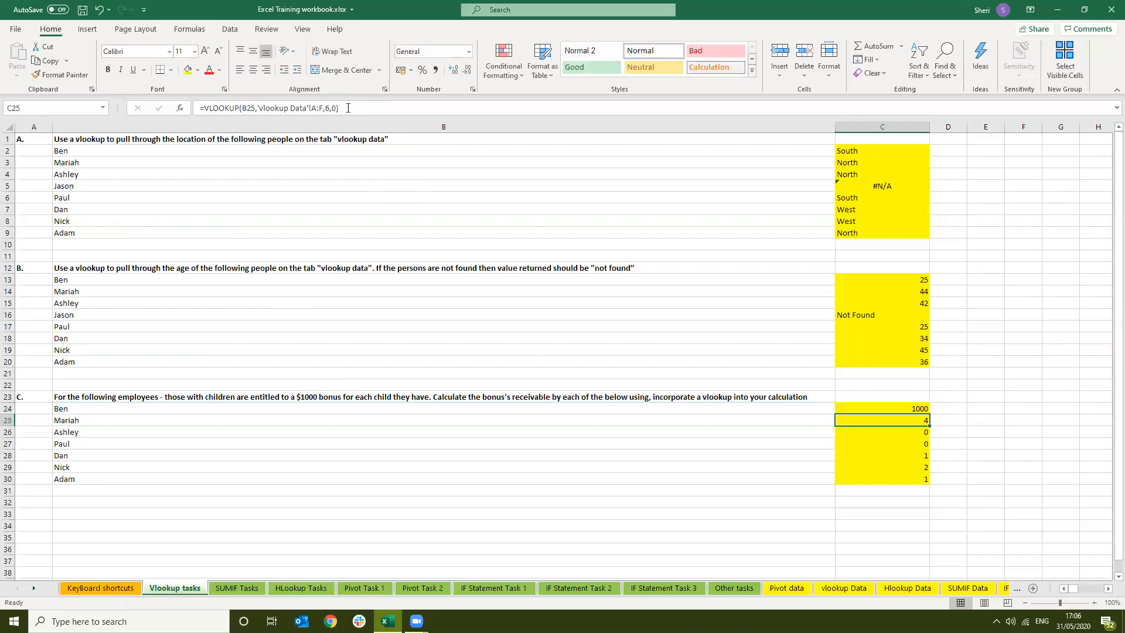
key(Up)
key(ctrl+c)
key(ctrl+shift+Down)
key(ctrl+v)
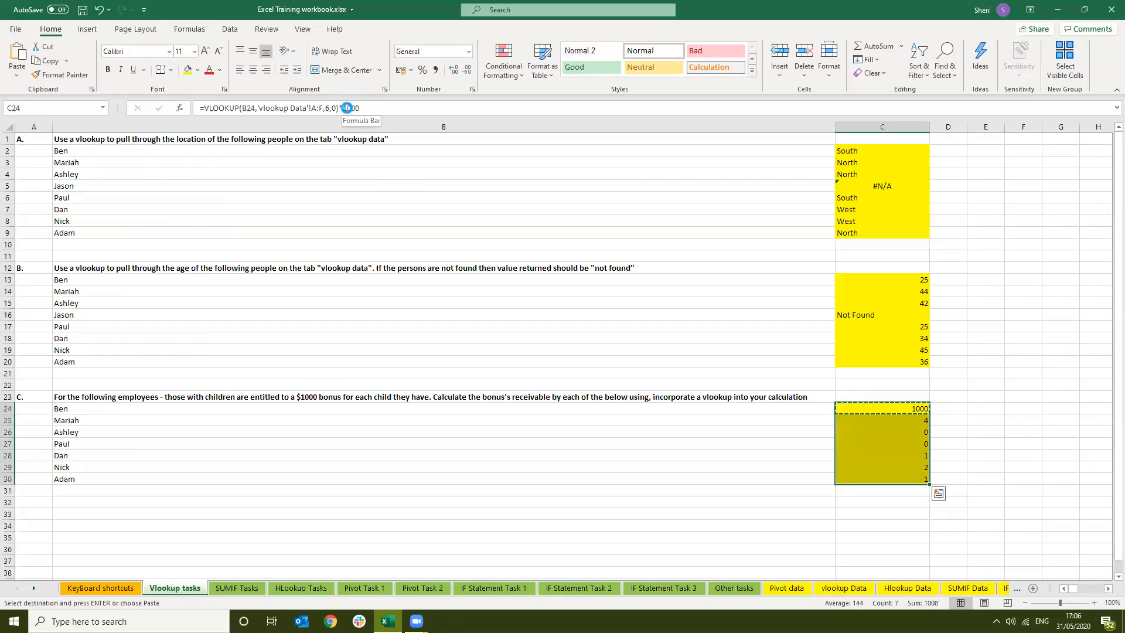
- Check the bonus formulas ending in *1000 in task C's answer cells, returning to C24
key(Down)
key(Down)
key(Down)
key(Down)
key(Down)
key(Down)
key(Up)
key(Up)
key(Up)
key(Up)
key(Up)
key(Up)
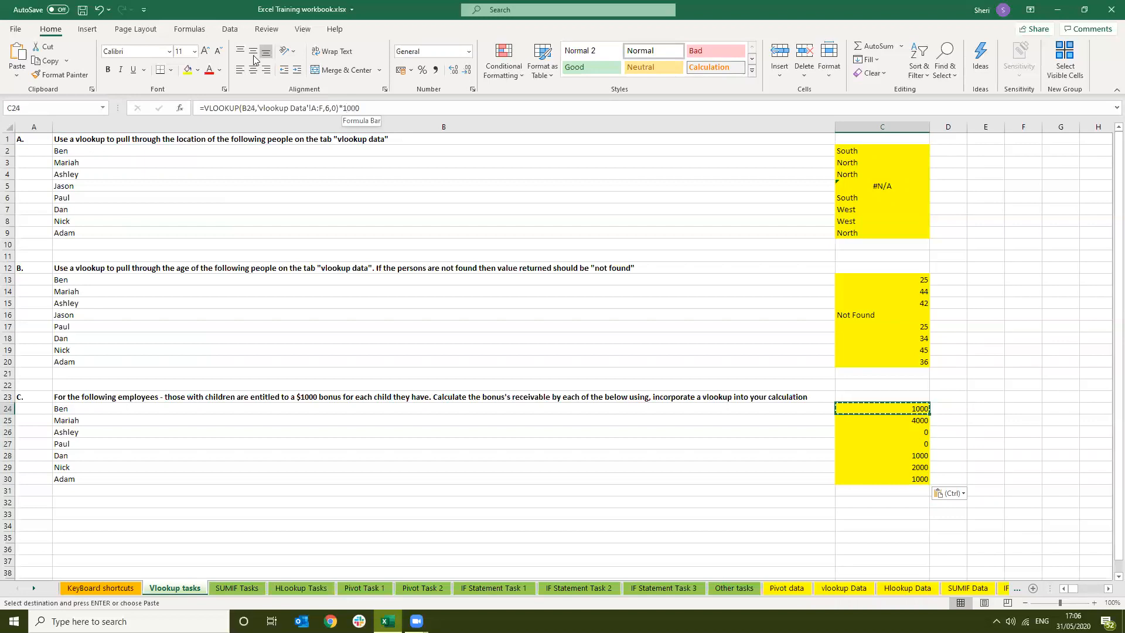
- Remove *1000 from the end of the VLOOKUP formula in C24
double_click(351, 108)
key(BackSpace)
key(BackSpace)
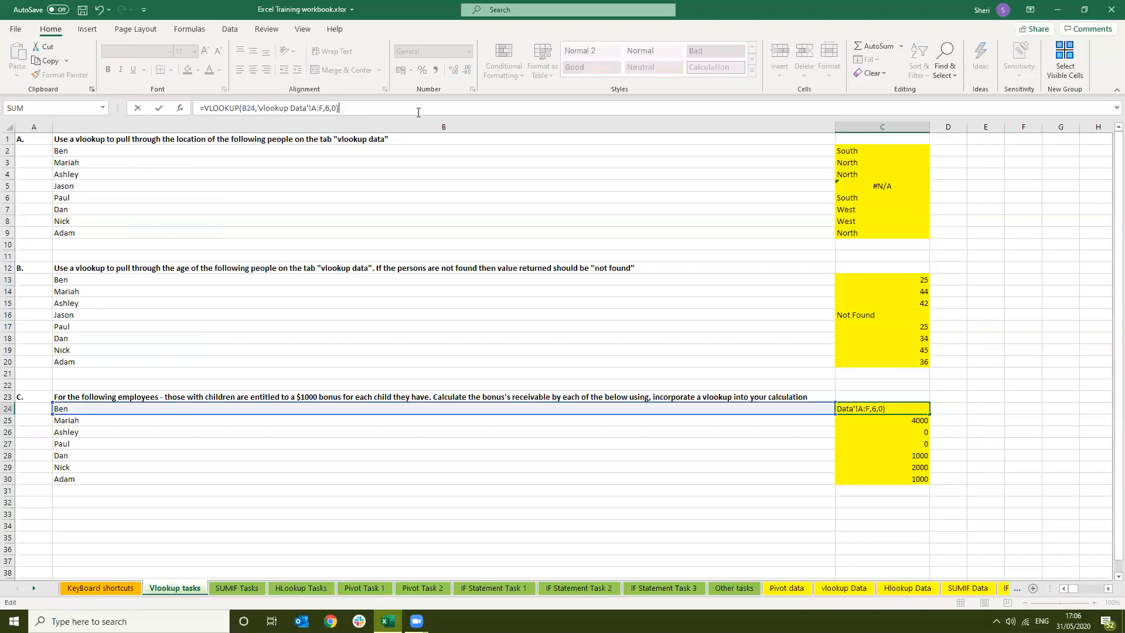
key(ctrl+Return)
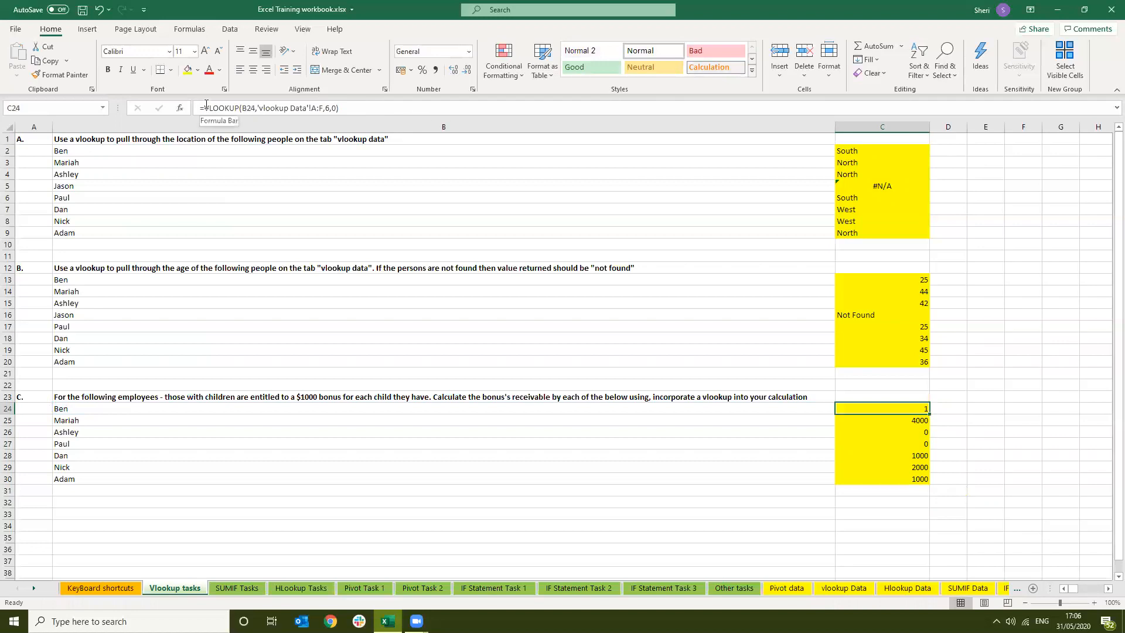
- Insert 1000* before VLOOKUP in C24 and copy the bonus formula down through C30
click(206, 107)
text(1000)
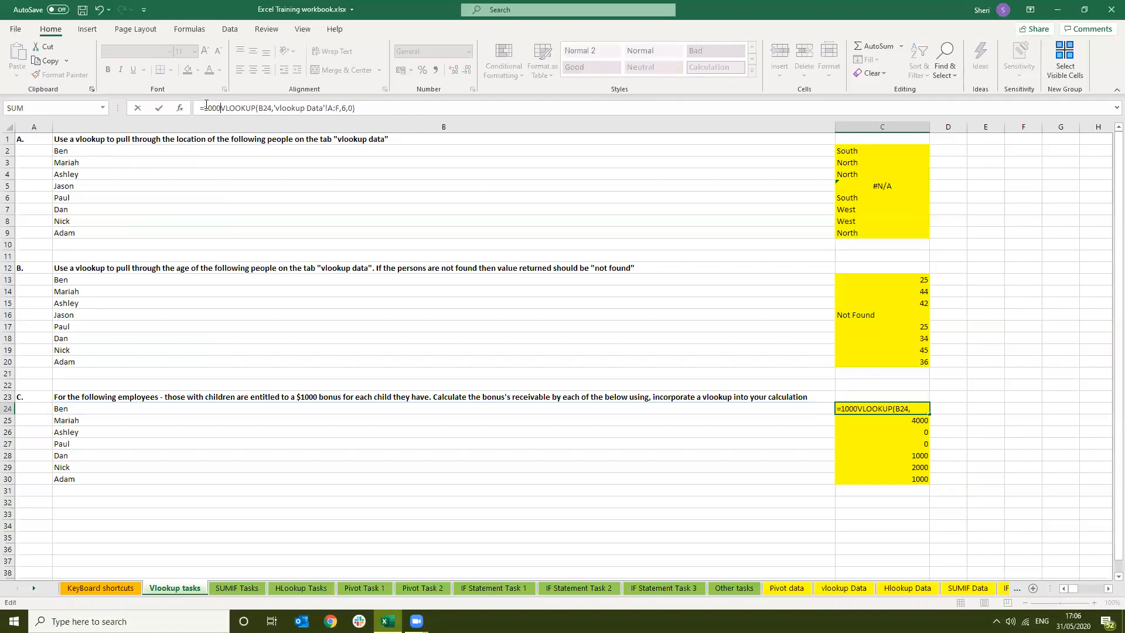
text(*)
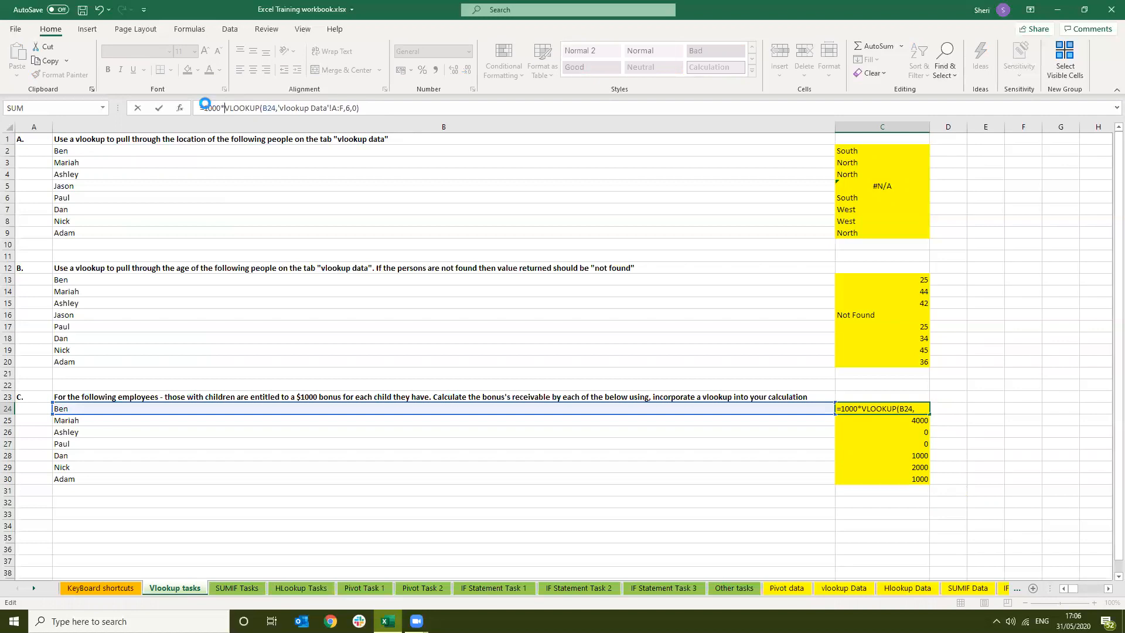
key(ctrl+Return)
key(ctrl+c)
key(ctrl+shift+Down)
key(ctrl+v)
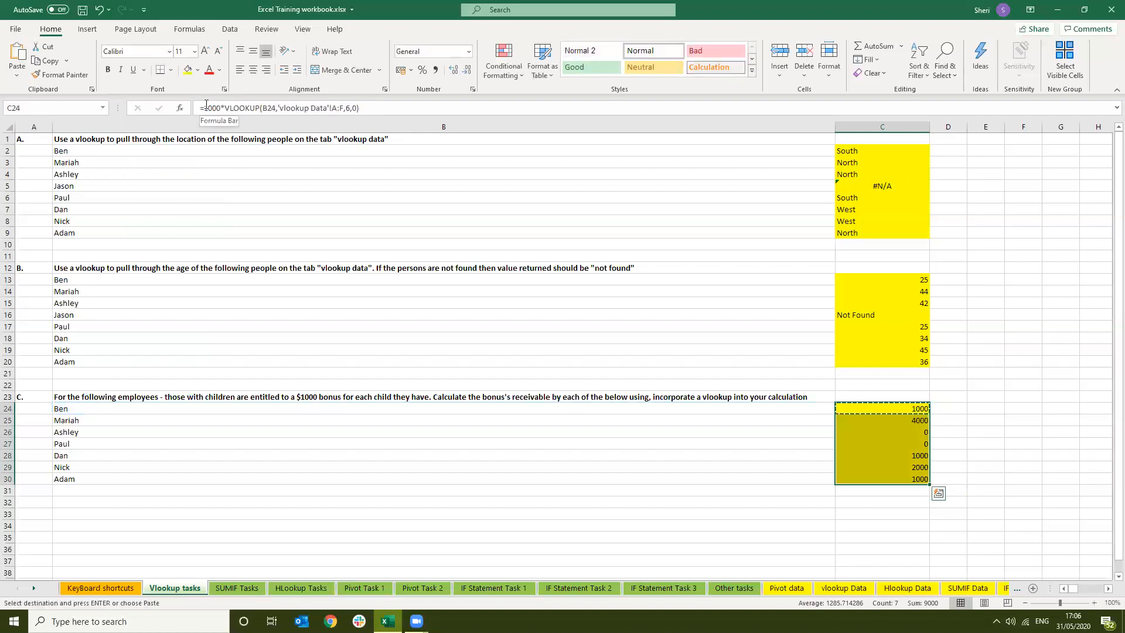
- Check the 1000*VLOOKUP bonus formulas in task C, and go back up column C through the other answers to C1
key(Down)
key(Down)
key(Down)
key(Down)
key(Down)
key(Down)
key(Up)
key(Up)
key(Up)
key(Up)
key(Up)
key(Up)
key(Up)
key(Up)
key(Up)
key(Up)
key(Up)
key(Up)
key(Up)
key(Up)
key(Up)
key(Up)
key(Up)
key(Up)
key(Up)
key(Up)
key(Up)
key(Up)
key(Up)
key(Up)
key(Up)
key(Up)
key(Up)
key(Up)
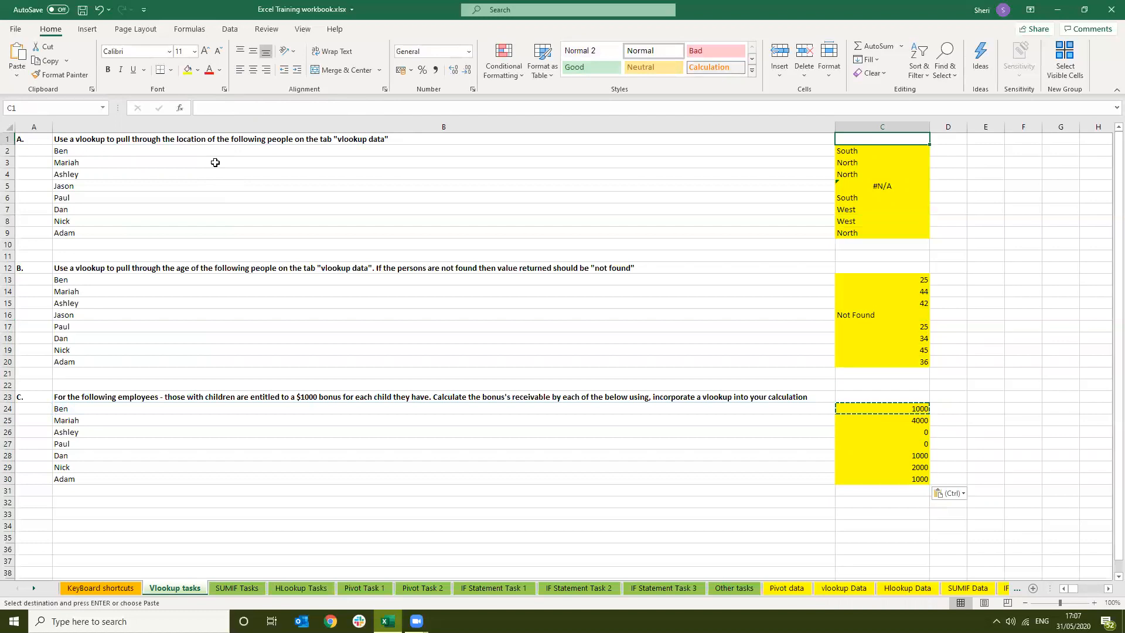
- Look through the task labels in column A down to task C in A23, and return to A1
key(Left)
key(Left)
key(Down)
key(Down)
key(Down)
key(Down)
key(ctrl+Down)
key(ctrl+Down)
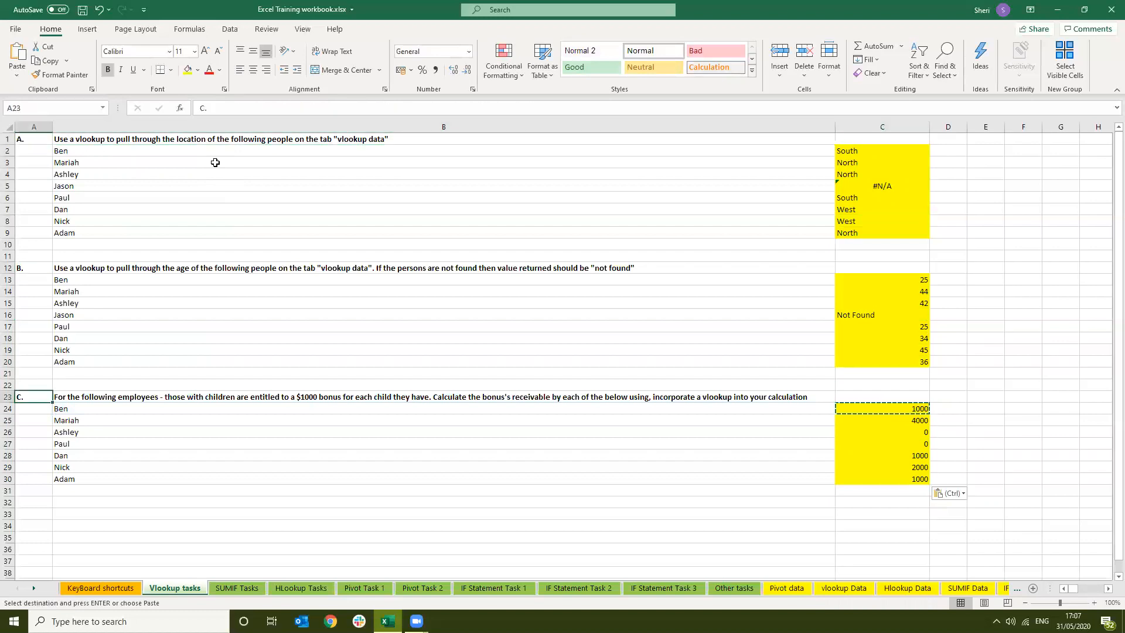
key(ctrl+Up)
key(ctrl+Up)
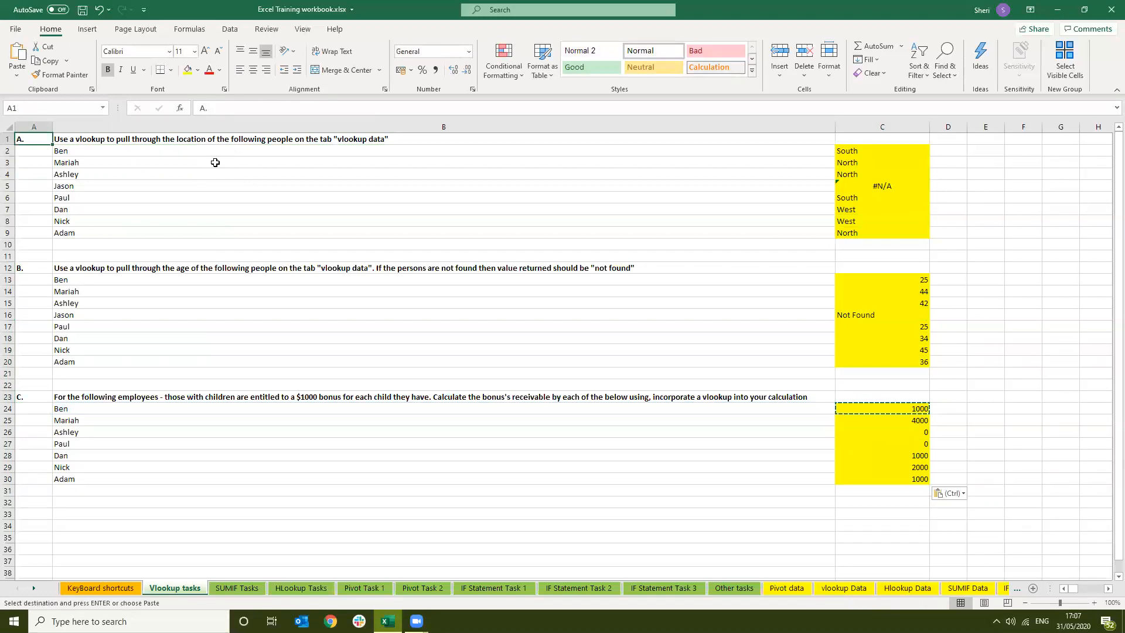